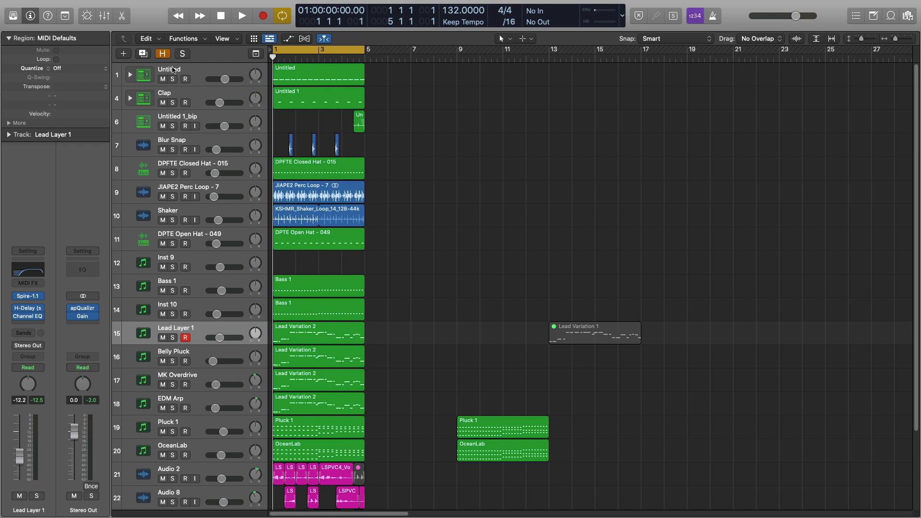
Show the hidden tracks, solo Audio 1, and play its Memo Airport region from the start
left_click(163, 53)
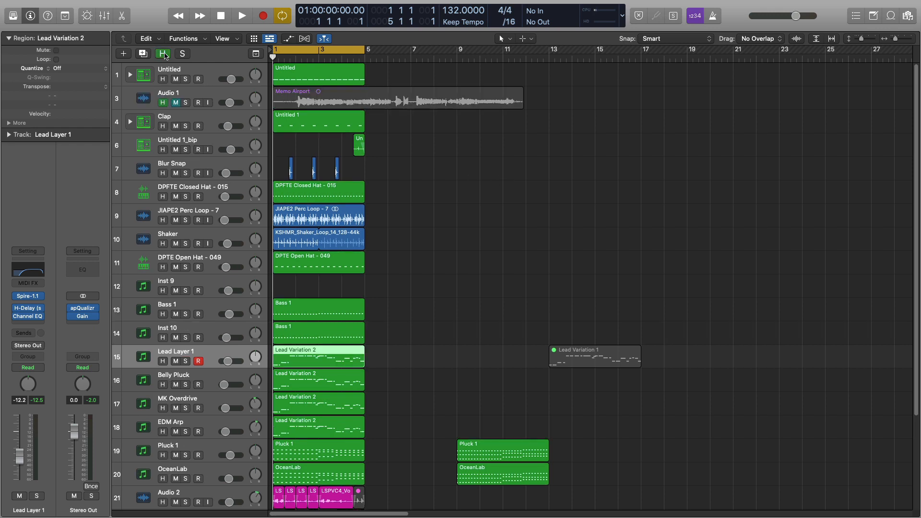
left_click(186, 103)
left_click_drag(273, 88, 532, 129)
key("space")
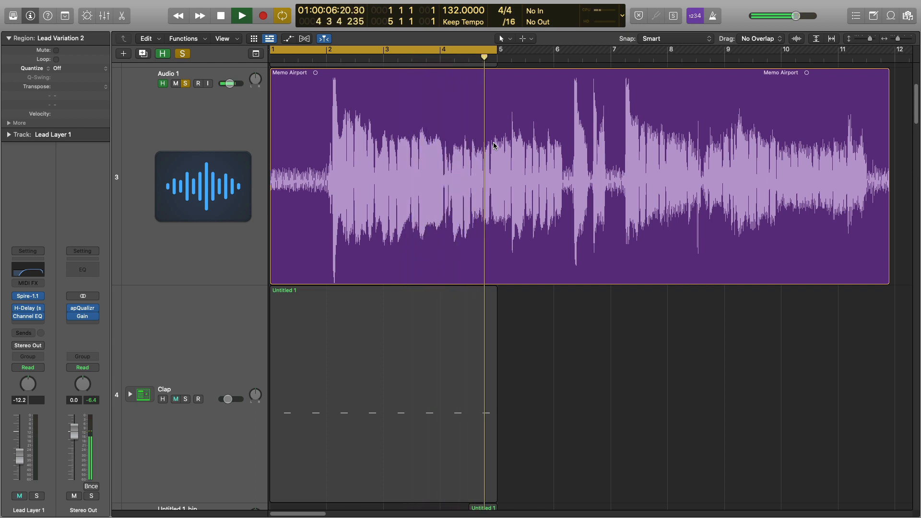
key("space")
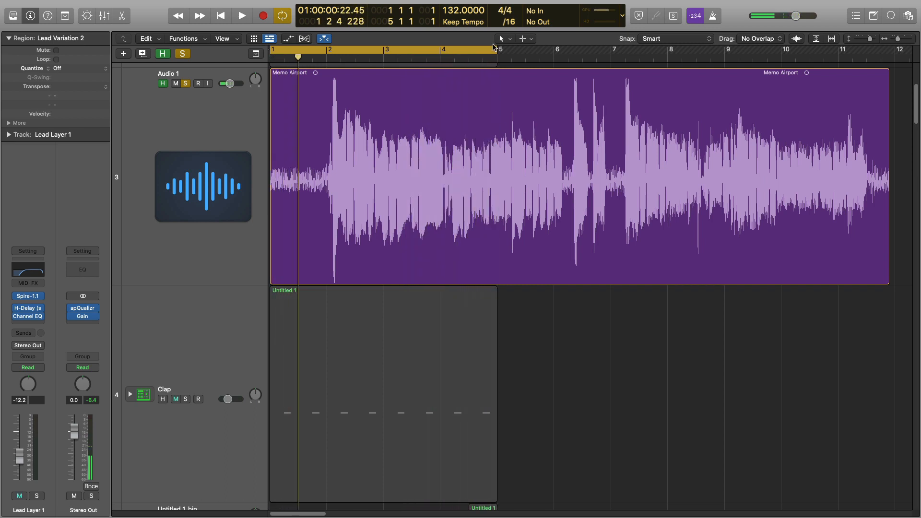
Extend the cycle range from bar 1 to the end of the Memo Airport region and audition the rest of the recording
left_click_drag(497, 51, 888, 73)
key("space")
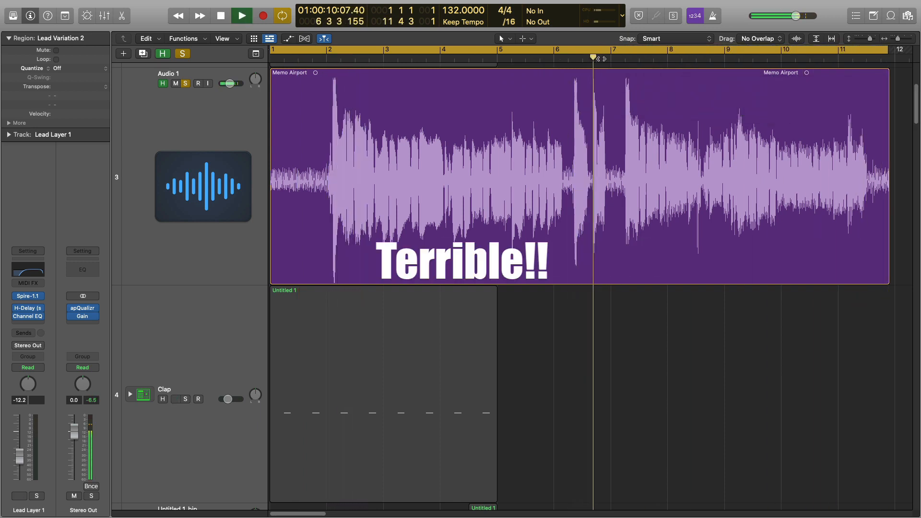
key("space")
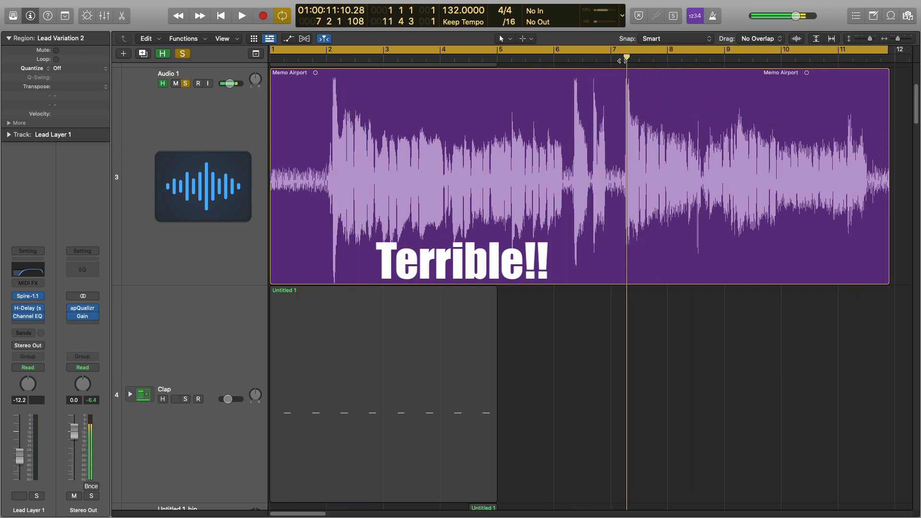
left_click(697, 59)
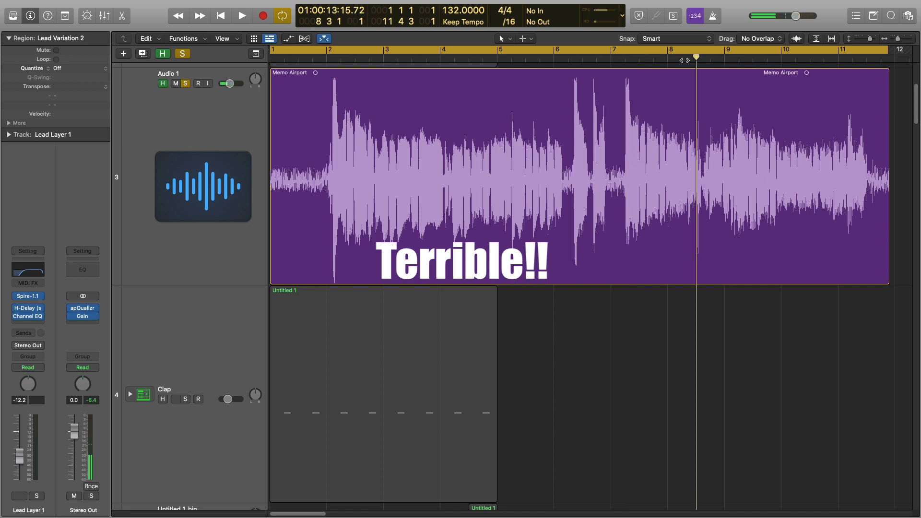
key("space")
left_click(684, 60)
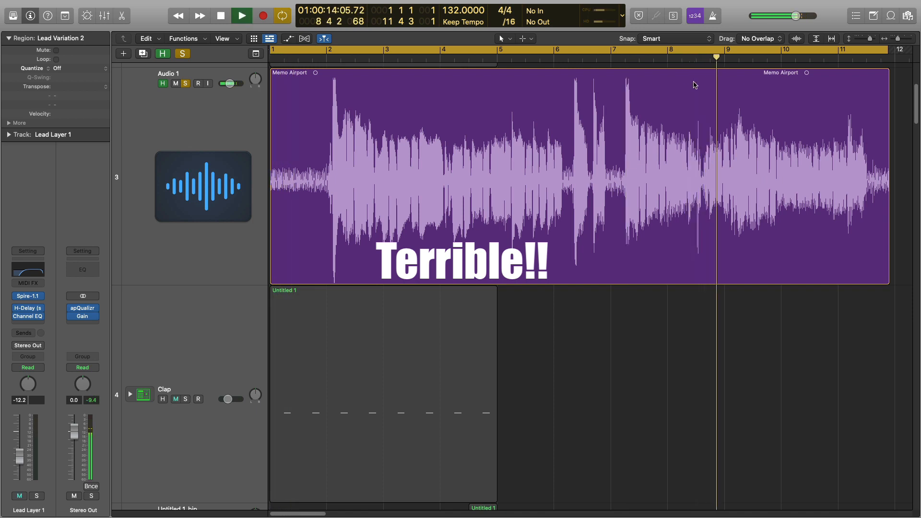
key("space")
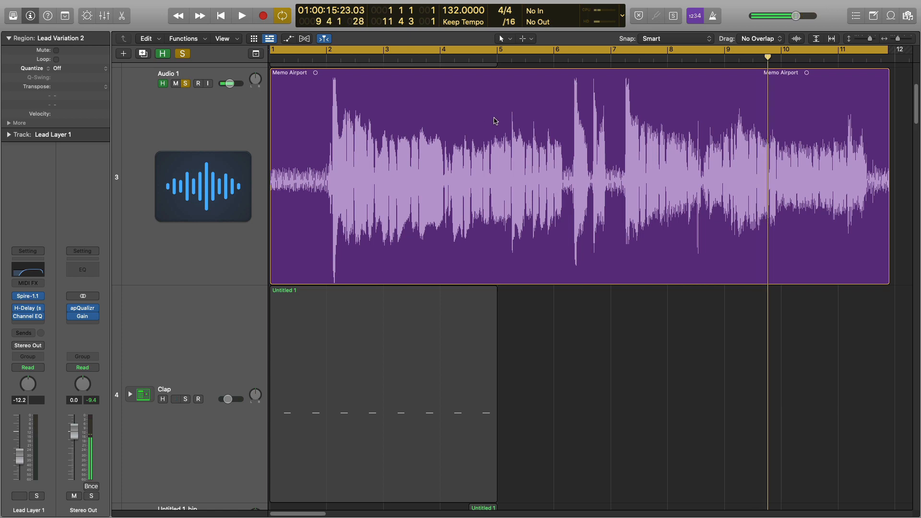
Turn off solo on the Audio 1 track and conceal the hidden tracks again
key("ctrl+m")
key("z")
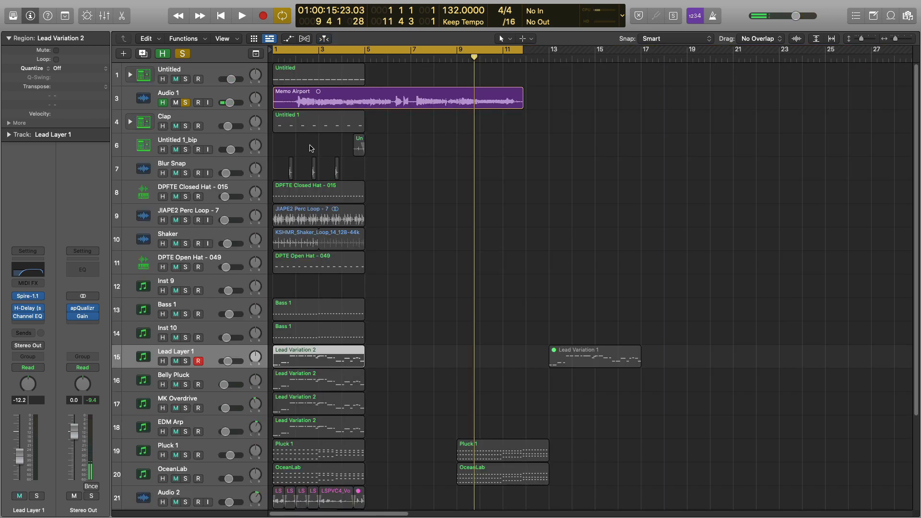
left_click(185, 102)
key("ctrl+h")
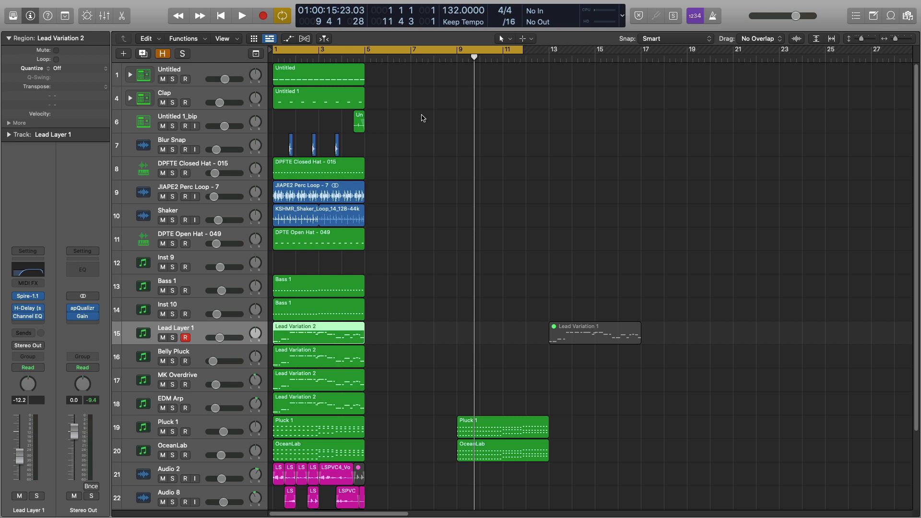
Look through the track list and open the apQualizr plug-in on the Stereo Out channel
scroll(421, 121, "down", 1)
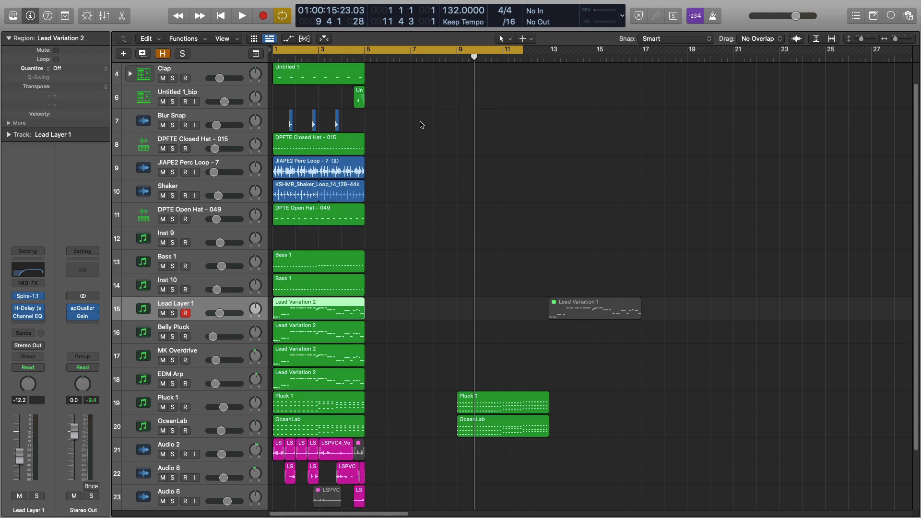
scroll(421, 124, "down", 2)
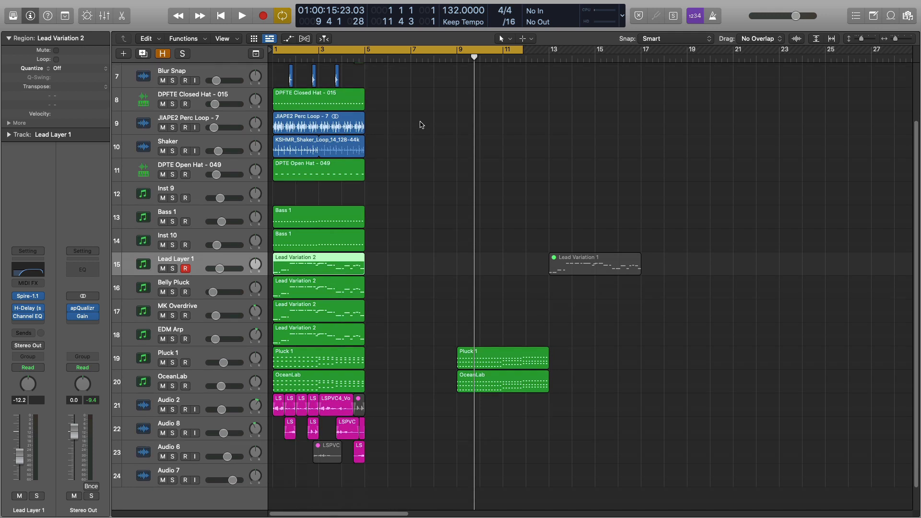
scroll(421, 125, "up", 2)
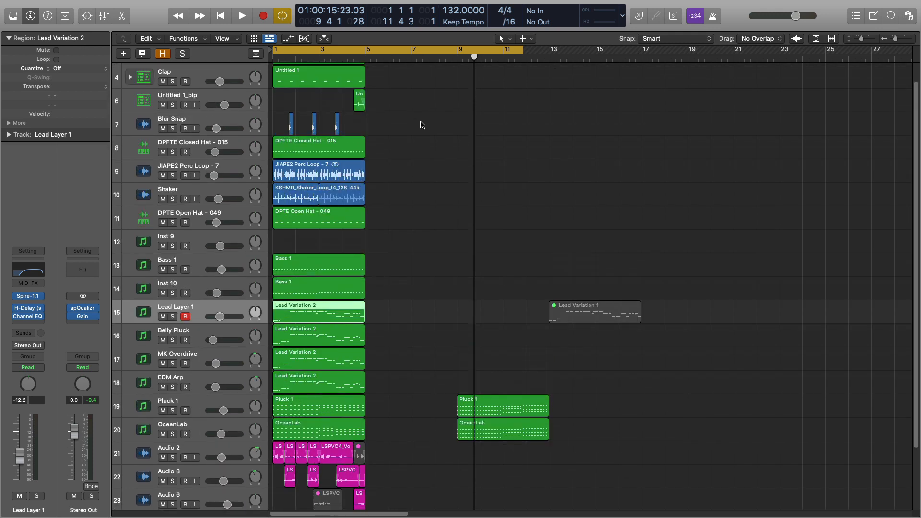
scroll(421, 124, "down", 1)
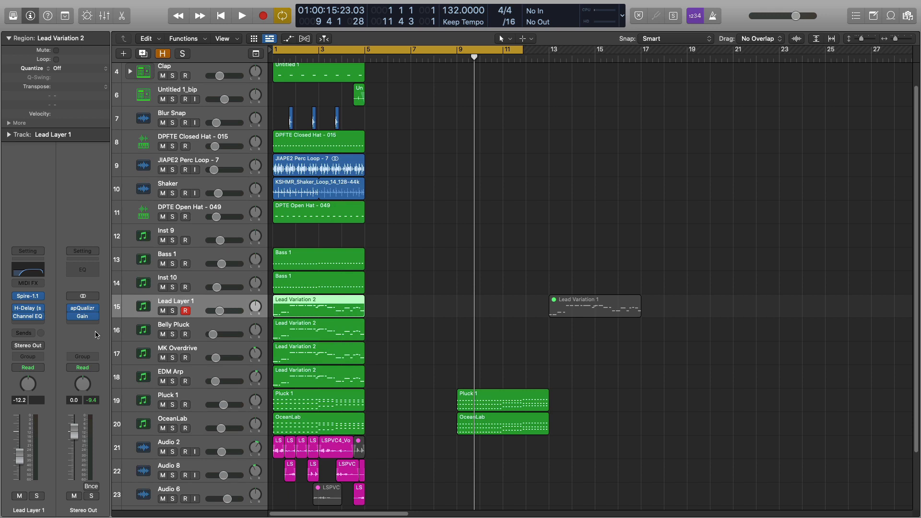
mouse_move(86, 310)
left_click(86, 310)
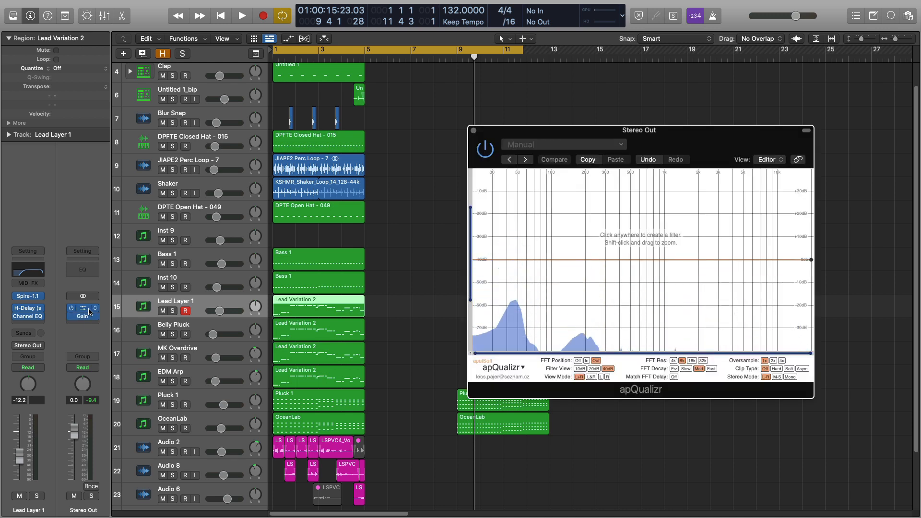
Open Drum Machine Designer on the first track and display the DPFTE Future Kick 006 sample
scroll(229, 359, "up", 1)
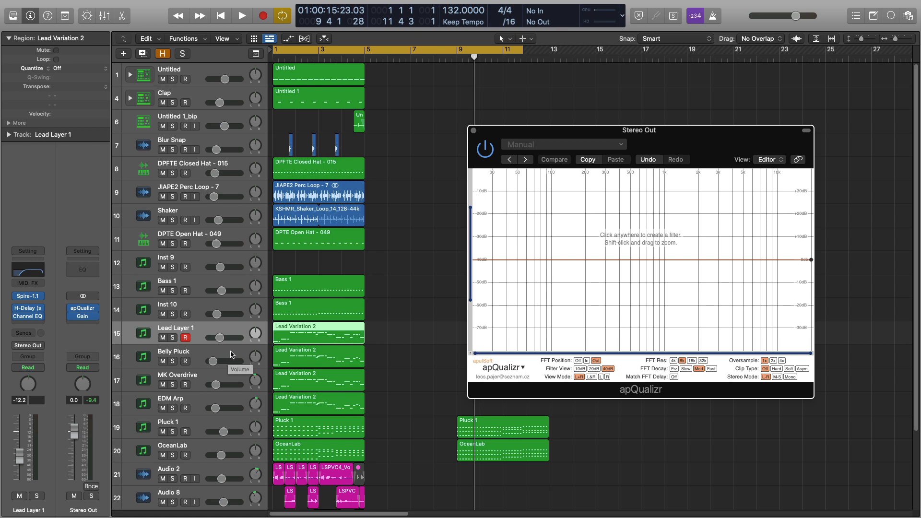
left_click(203, 75)
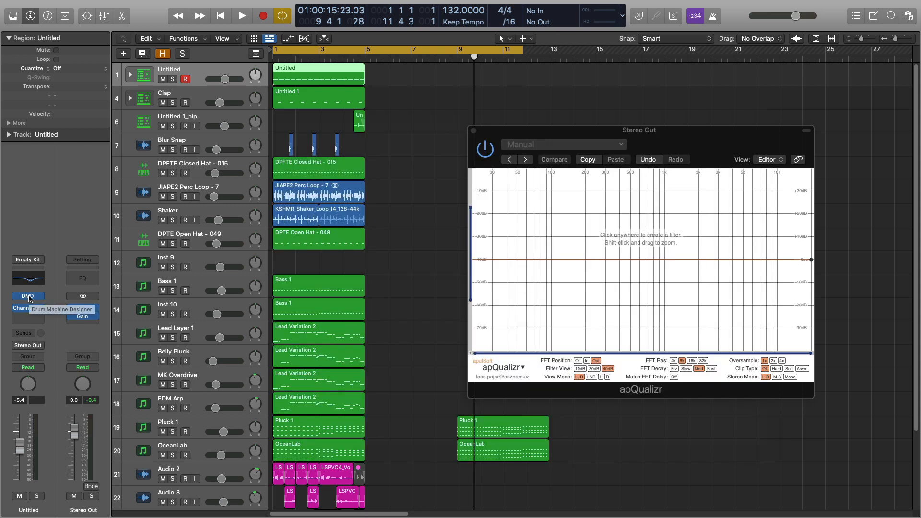
left_click(28, 296)
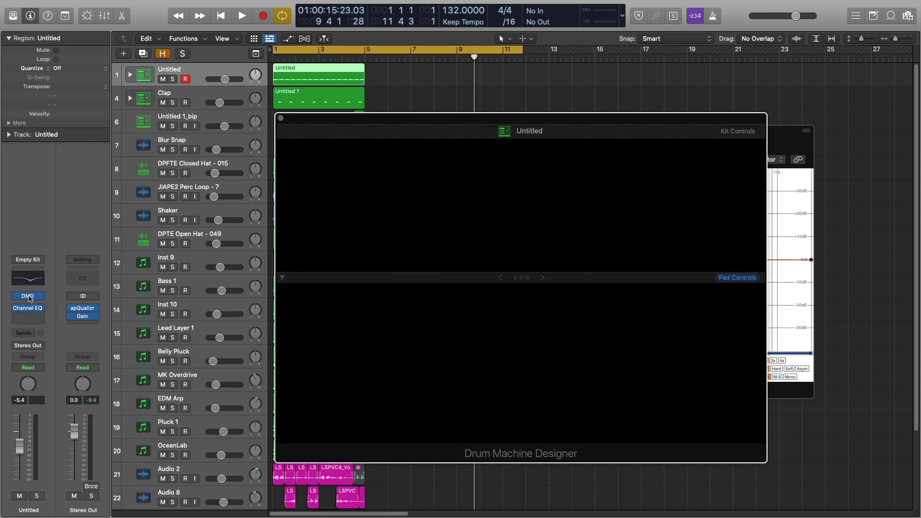
left_click(451, 222)
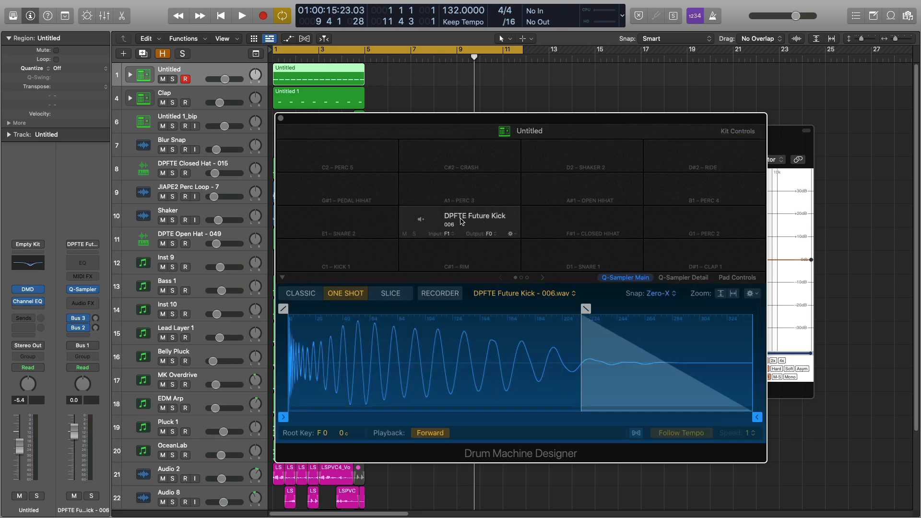
Solo the kick track, set the cycle range to its four-bar region, audition it, and close Drum Machine Designer
left_click(173, 79)
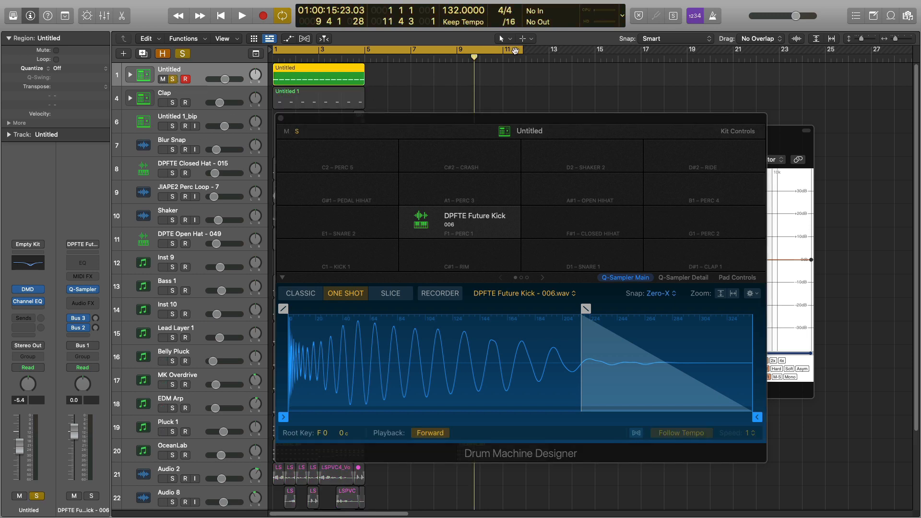
key("ctrl+u")
key("space")
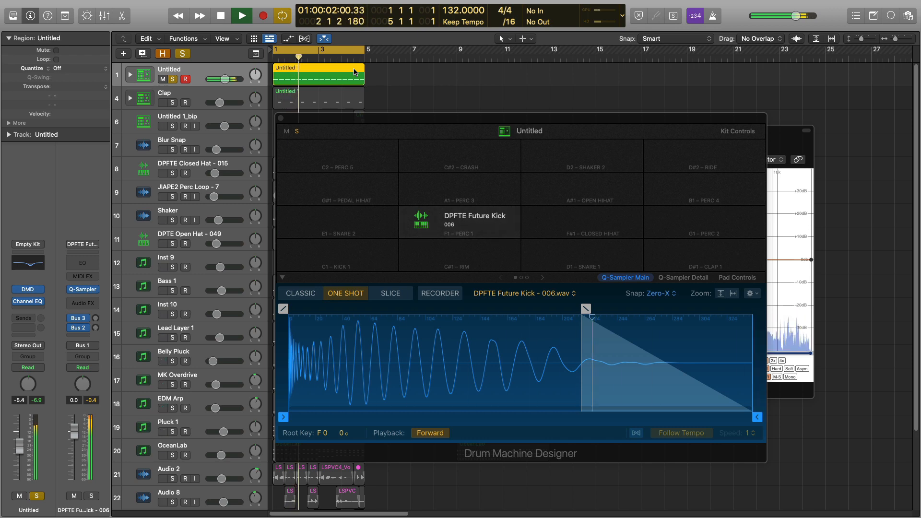
key("space")
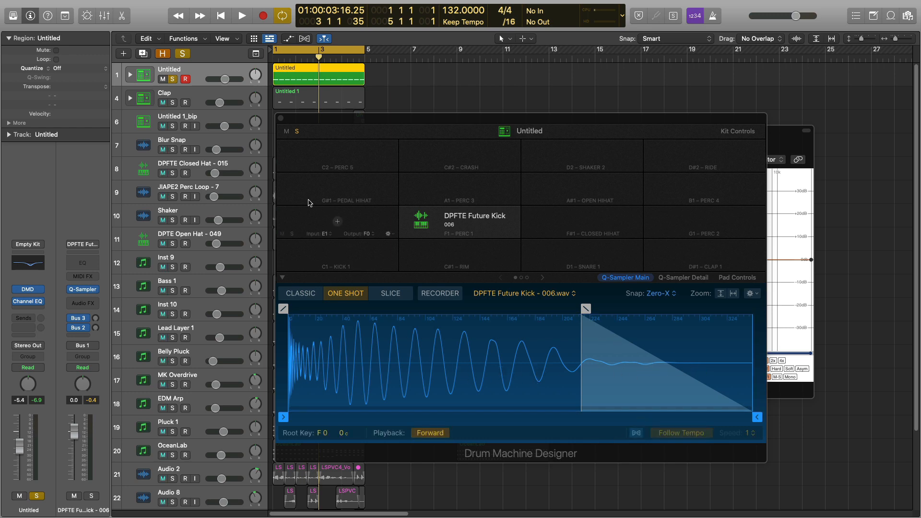
left_click(281, 118)
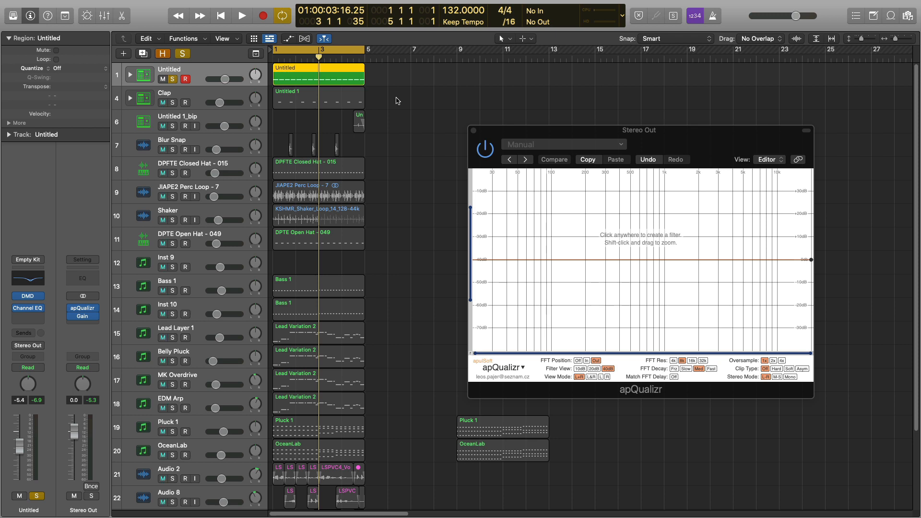
Solo the Clap track as well and play it together with the kick
left_click(173, 102)
key("space")
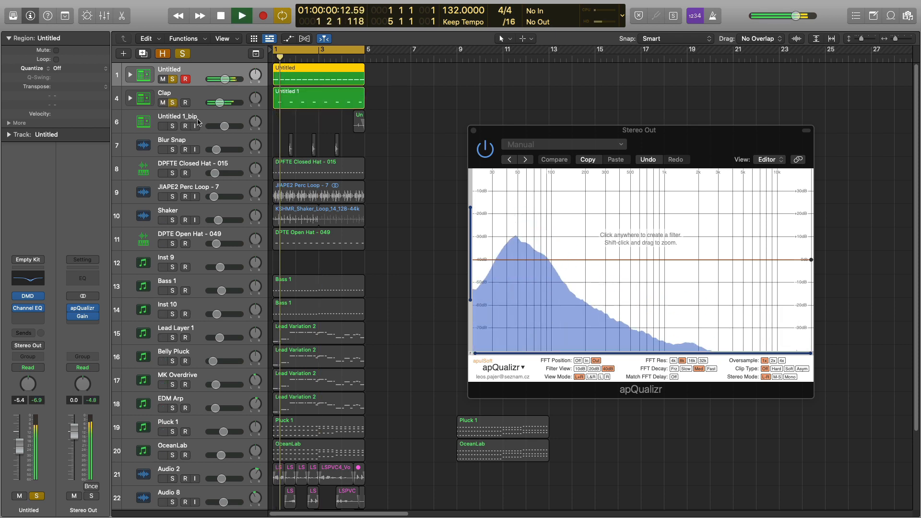
key("space")
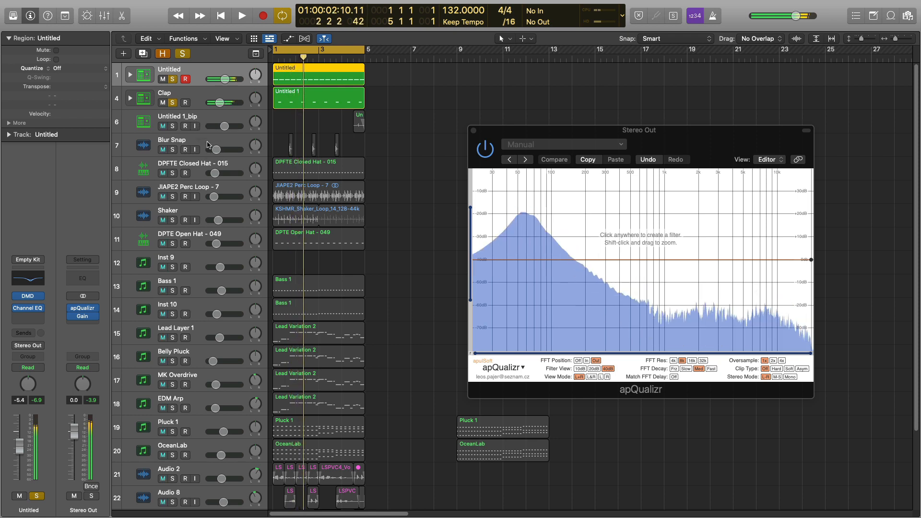
Add the Untitled 1_bip and Blur Snap tracks to the solo and play them with the kick and clap
left_click(173, 126)
left_click(173, 149)
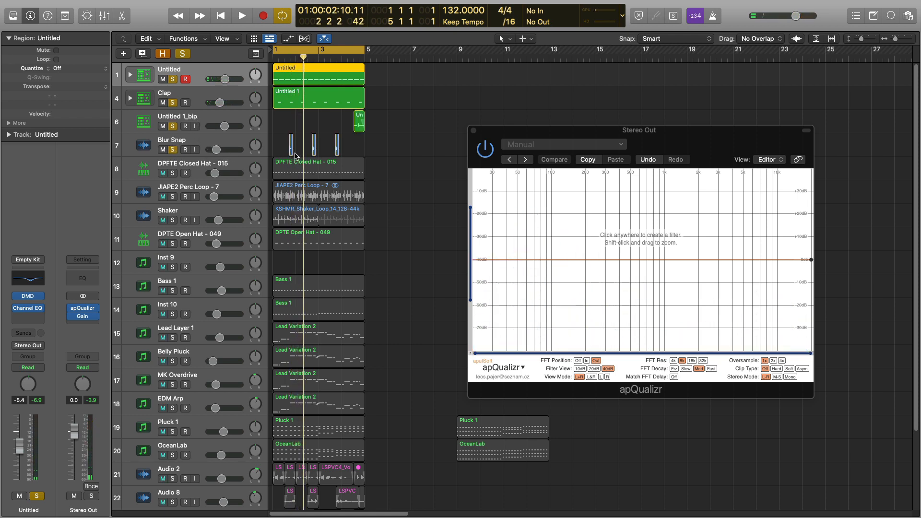
key("space")
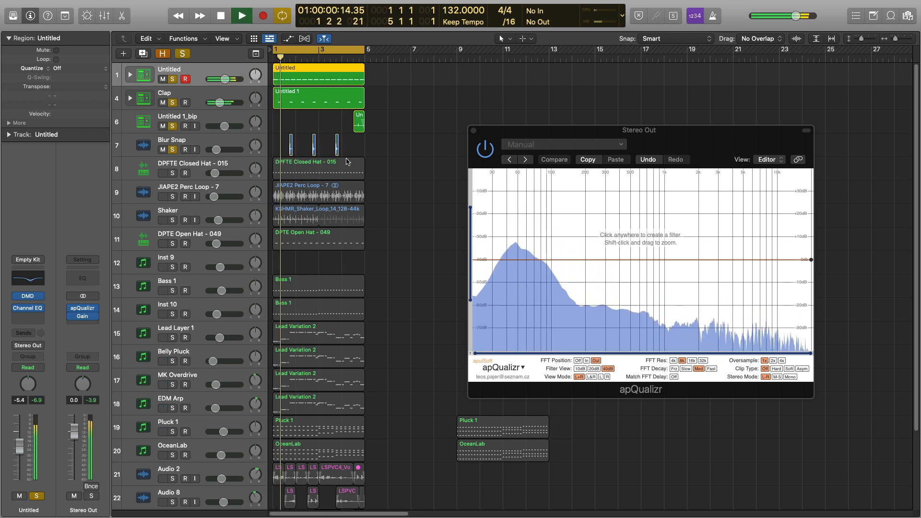
key("space")
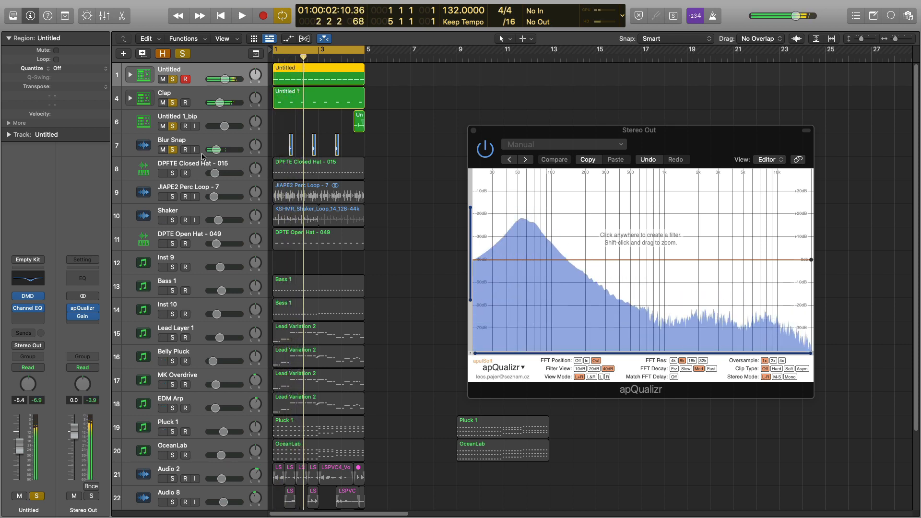
key("space")
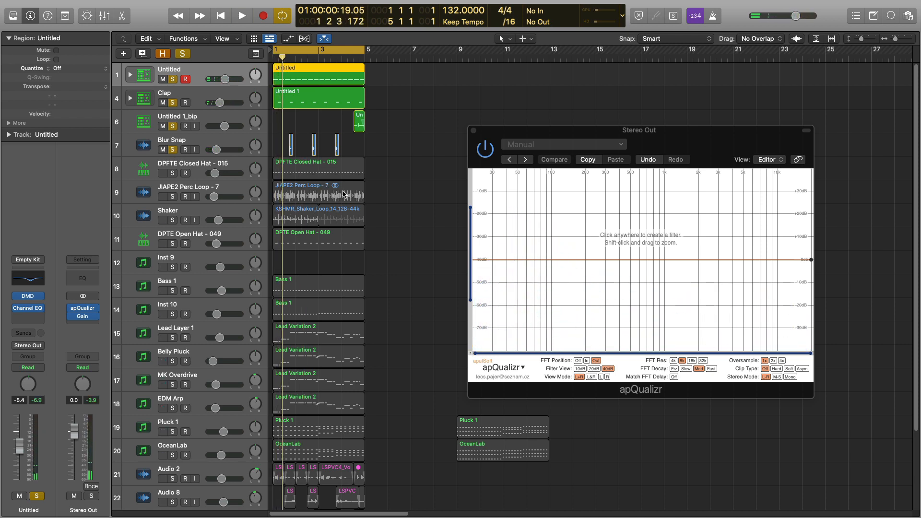
key("space")
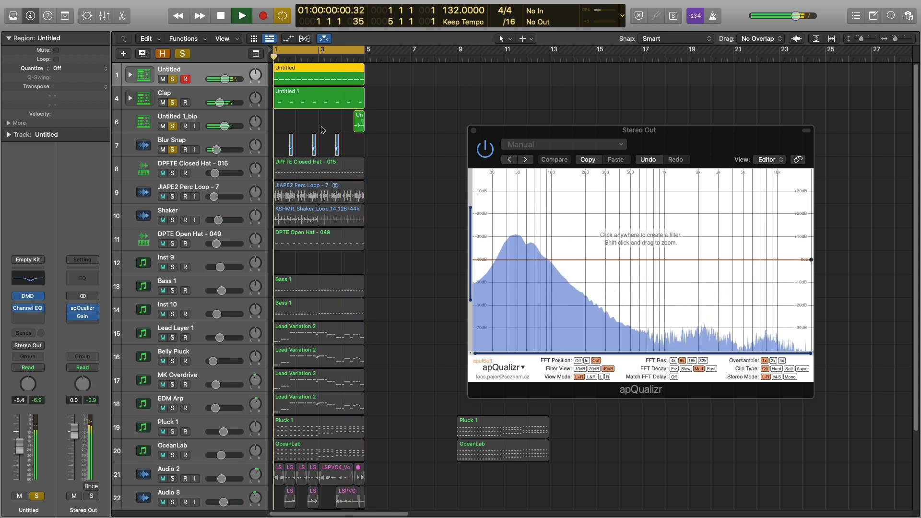
key("space")
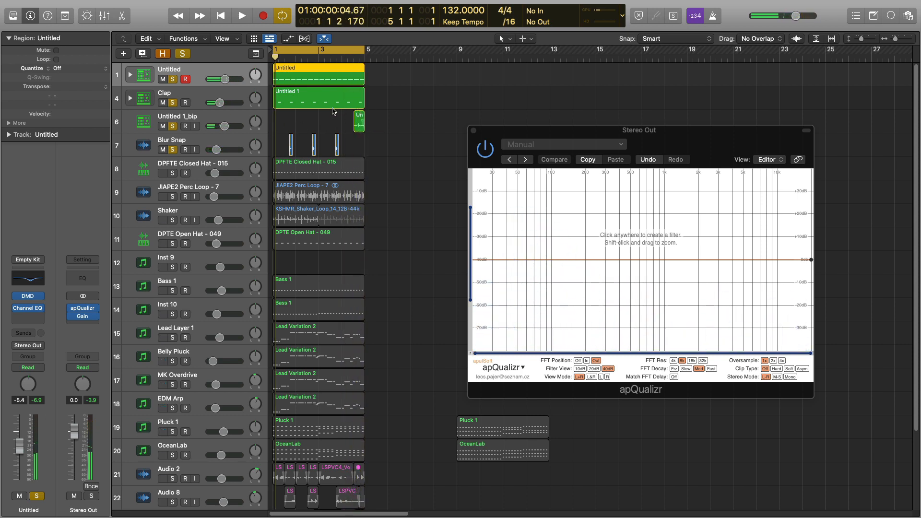
key("space")
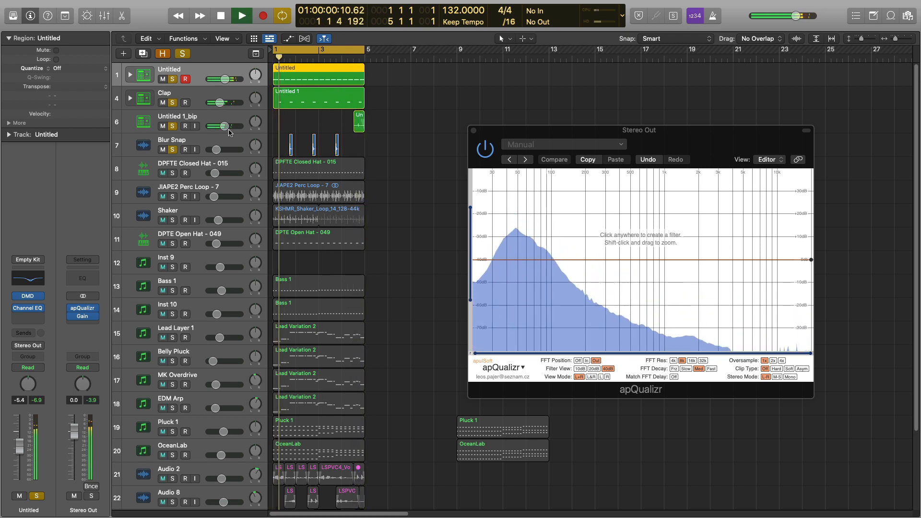
key("space")
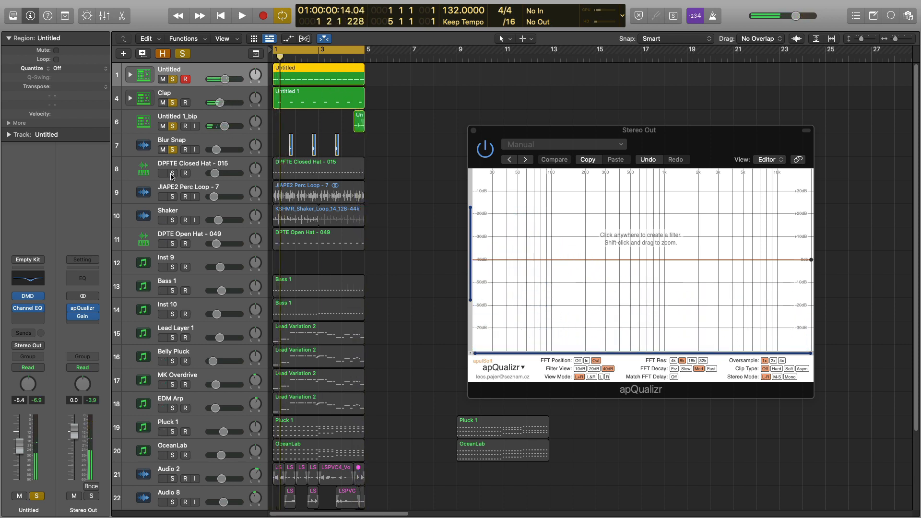
Add the DPFTE Closed Hat - 015 track to the solo, audition it with the other drums, and check its RCompressor settings
left_click(174, 174)
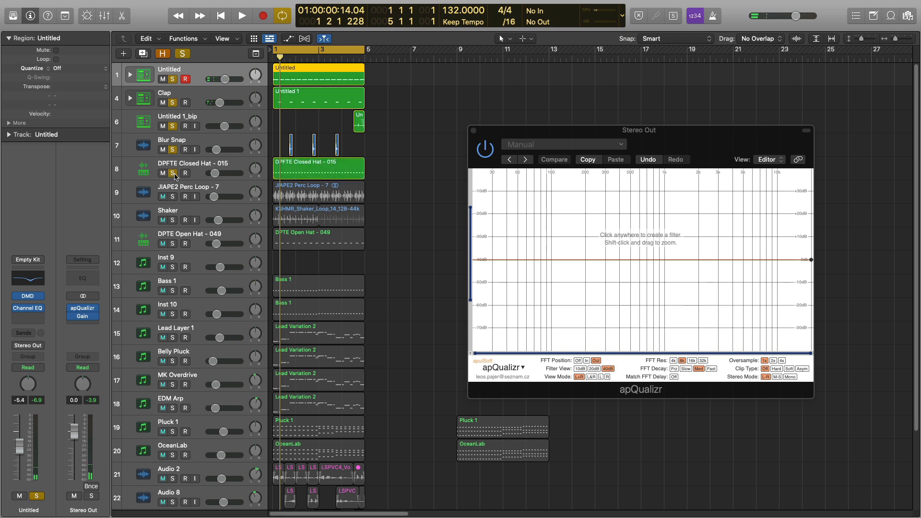
key("space")
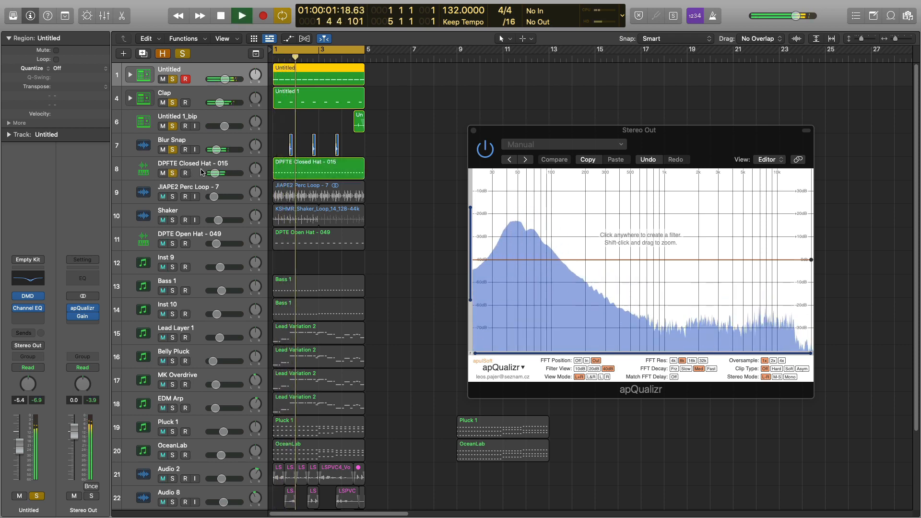
left_click(201, 169)
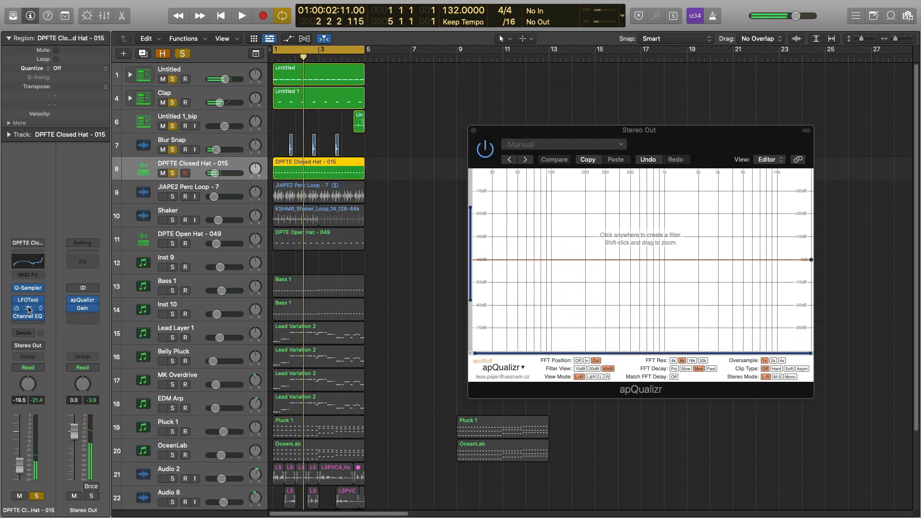
left_click(29, 308)
key("space")
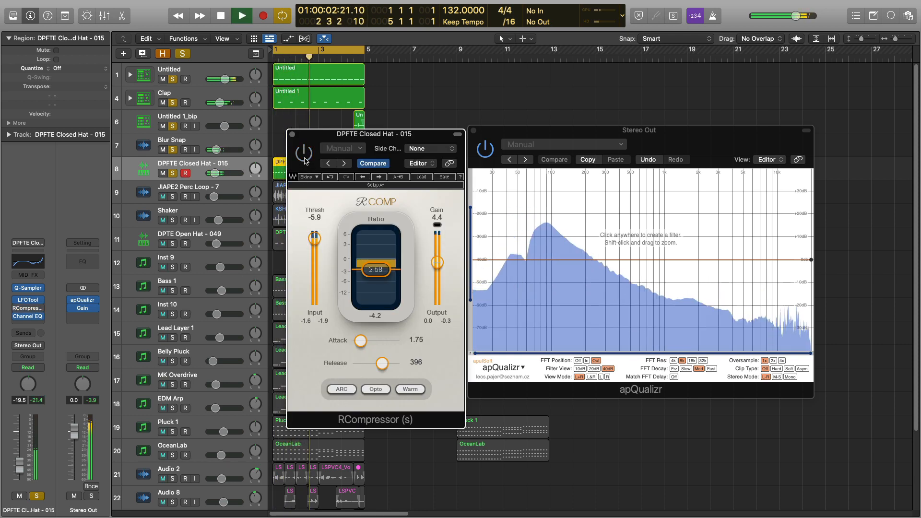
left_click(293, 136)
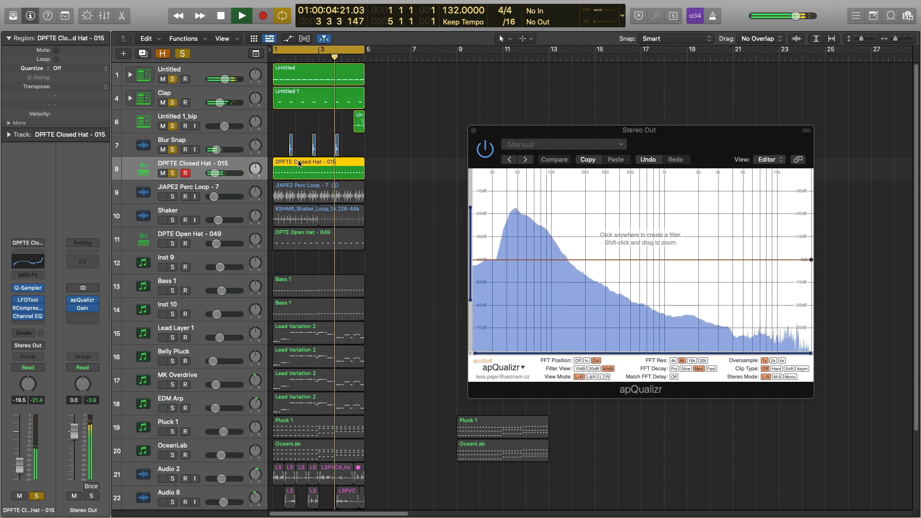
key("space")
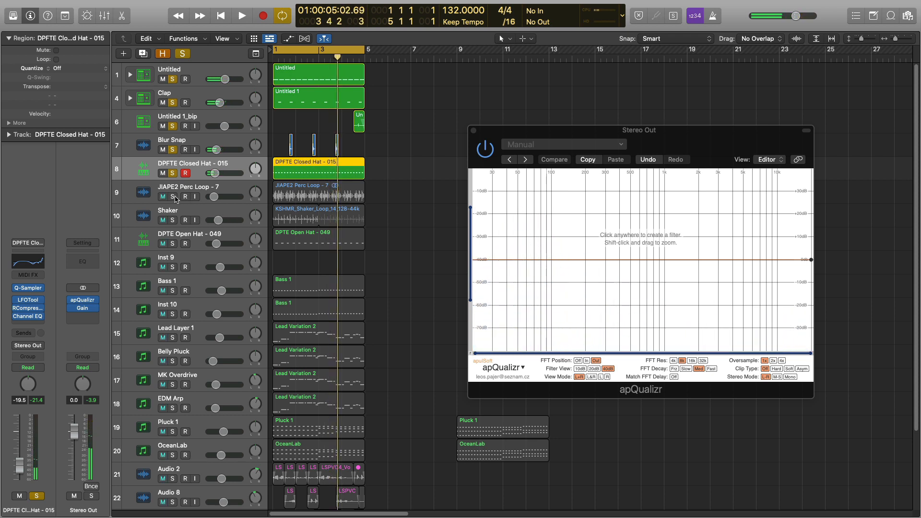
Add the JIAPE2 Perc Loop - 7, Shaker and DPTE Open Hat - 049 tracks to the solo and play the drums together
left_click_drag(172, 197, 173, 221)
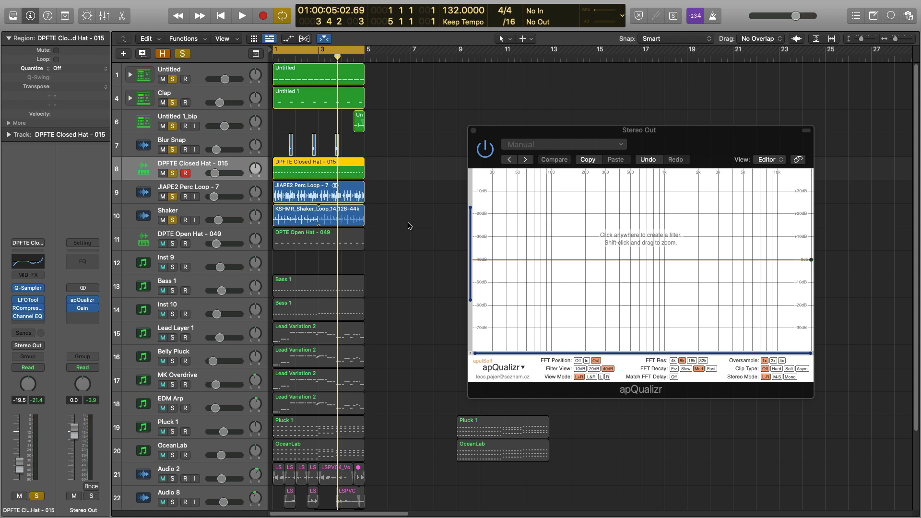
key("space")
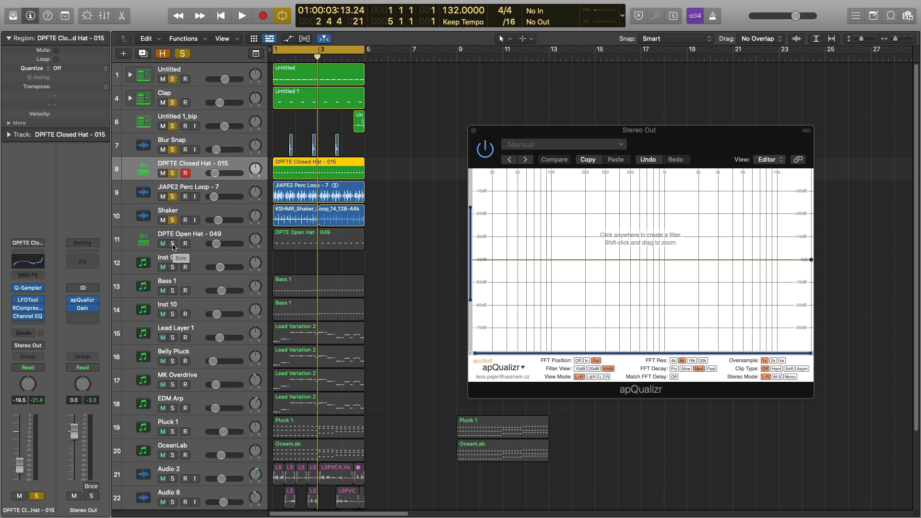
left_click(173, 244)
key("space")
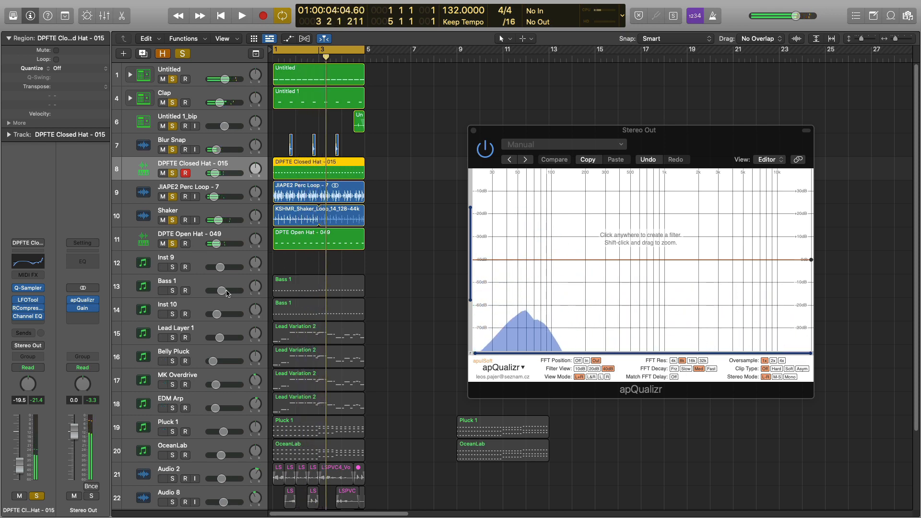
Select the Bass 1 track and add it to the soloed drum tracks
scroll(230, 292, "down", 1)
left_click(171, 285)
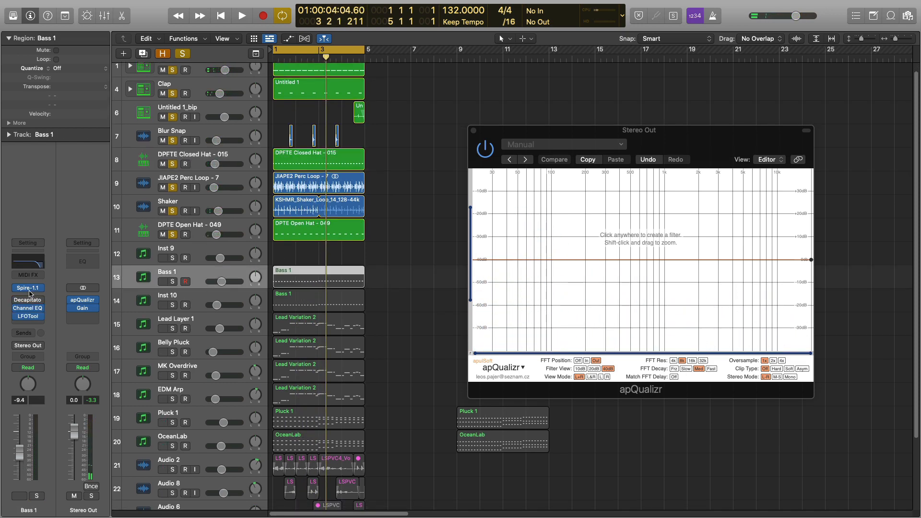
left_click(172, 282)
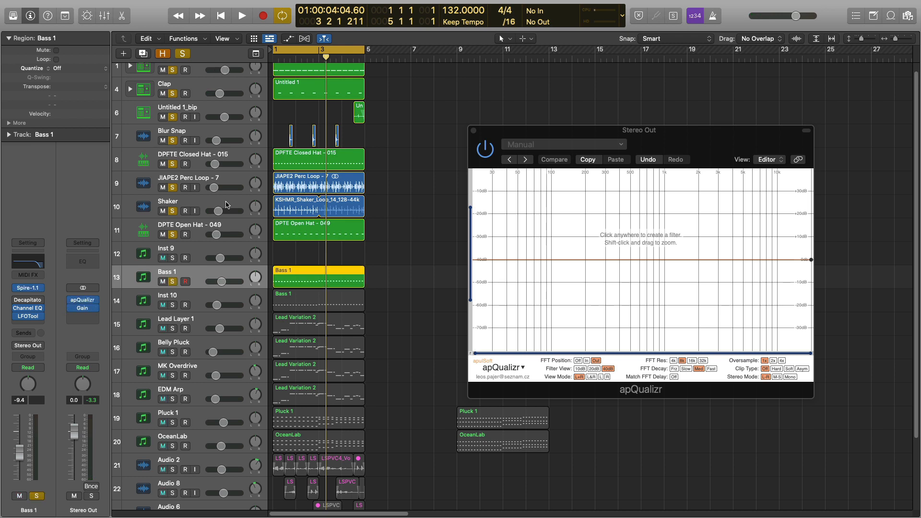
Go through the channel strips of the closed hat, perc loop, shaker and open hat, and play the drums with Bass 1
left_click(238, 158)
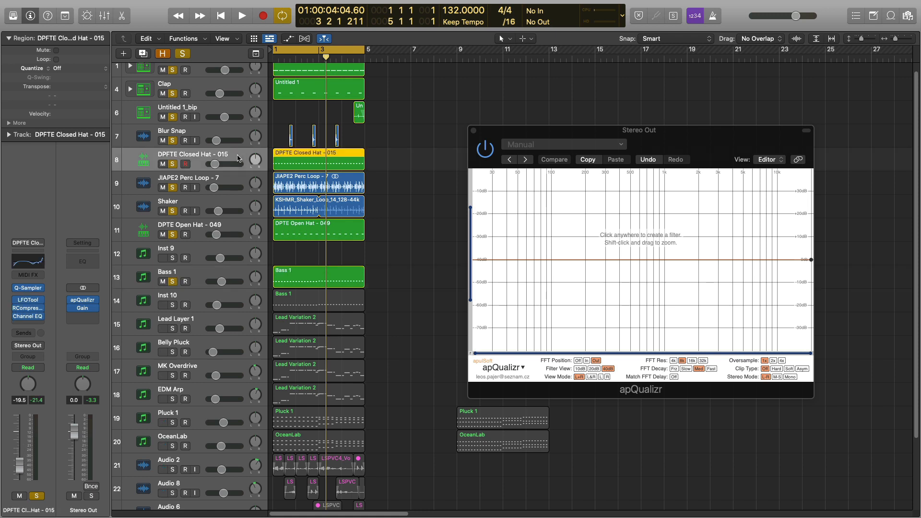
left_click(232, 183)
left_click(232, 206)
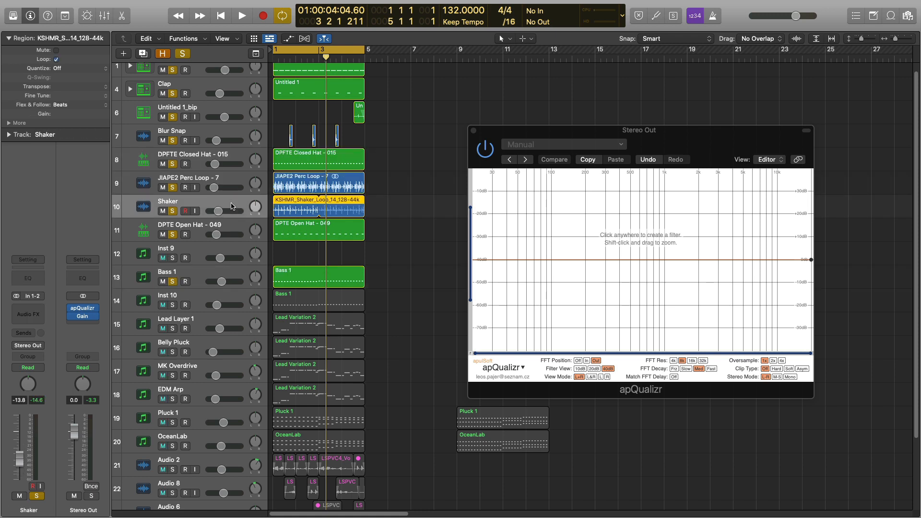
left_click(234, 229)
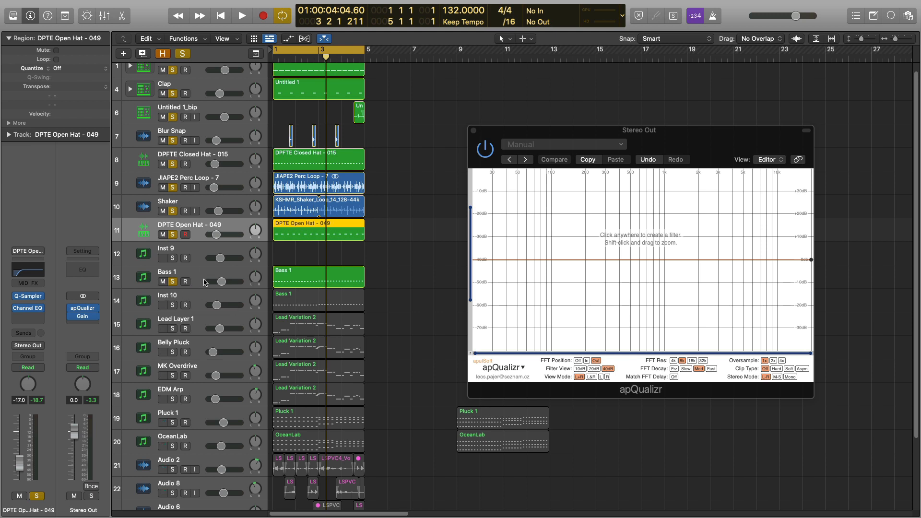
key("space")
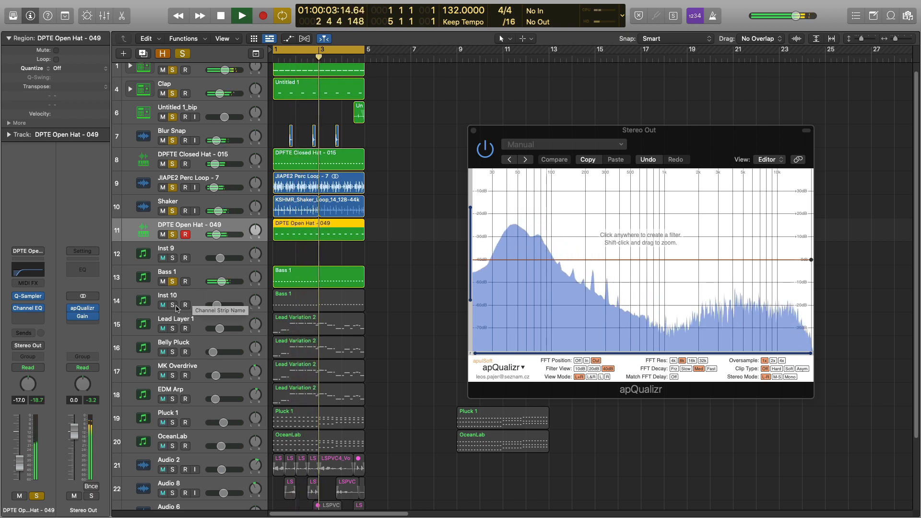
key("space")
Replace Bass 1 with Inst 10 in the solo and play it with the drums
left_click(173, 281)
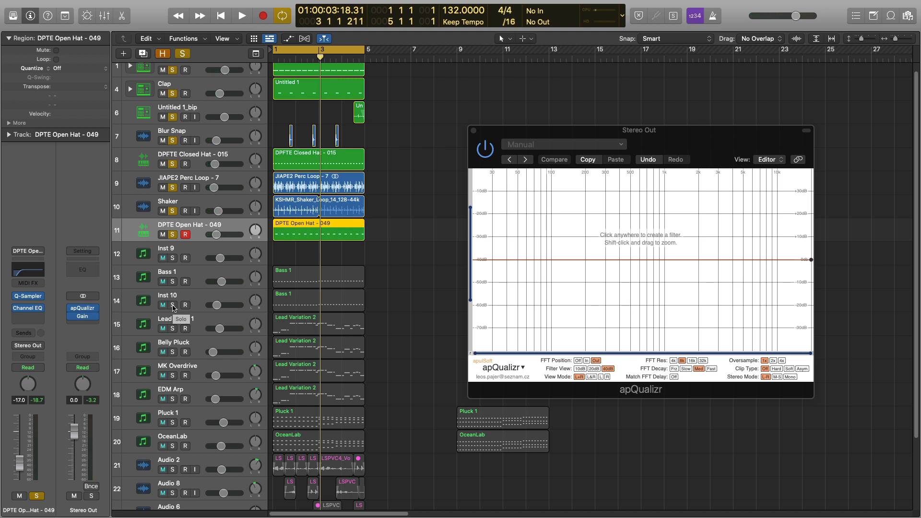
left_click(173, 306)
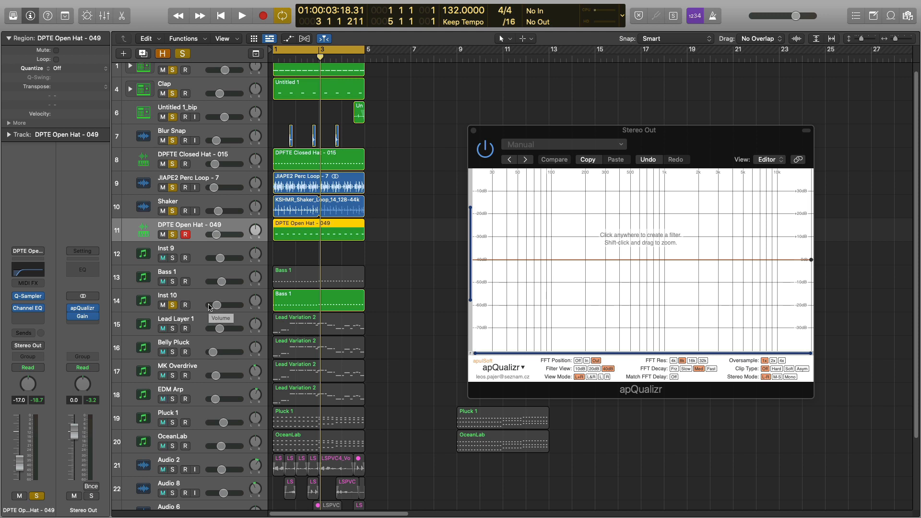
key("space")
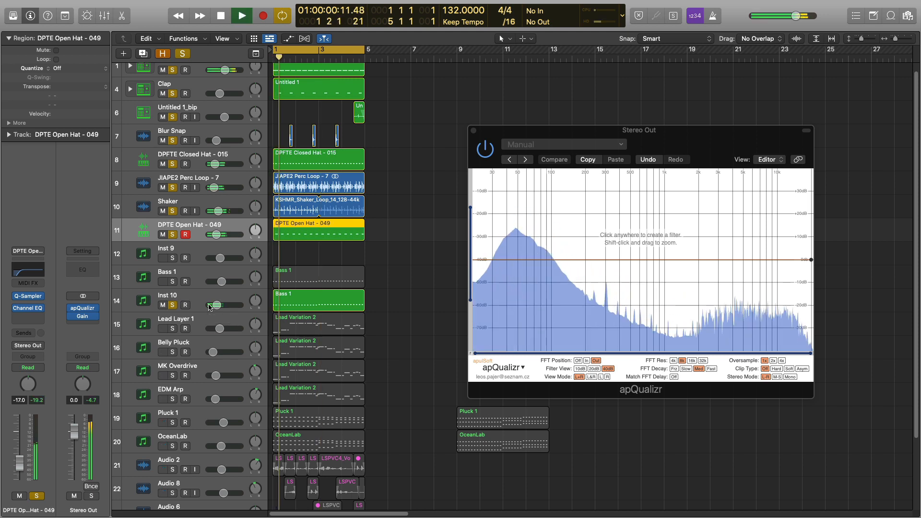
Solo Bass 1 again, set the Inst 10 volume to -17.0 dB, and compare playback with and without Inst 10
left_click(171, 283)
mouse_move(217, 305)
left_mouse_down()
mouse_move(235, 305)
mouse_move(211, 306)
left_mouse_up()
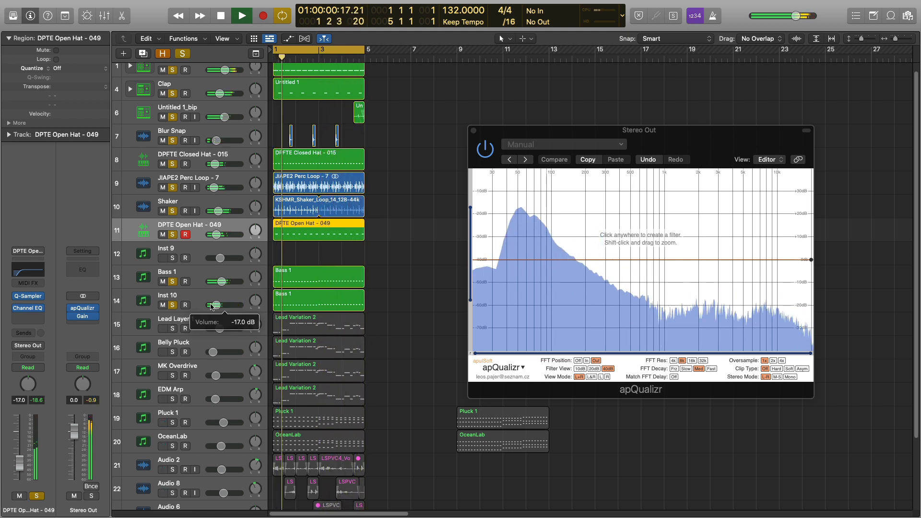
left_click(172, 305)
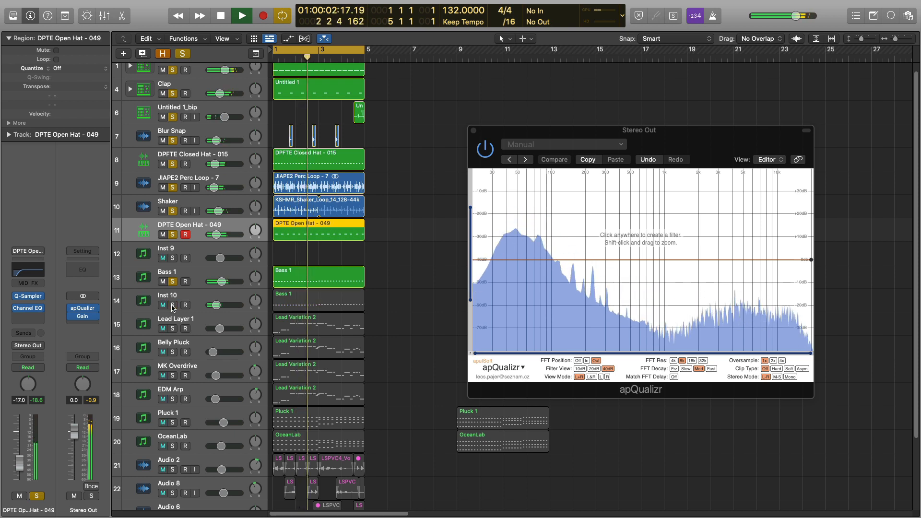
left_click(173, 305)
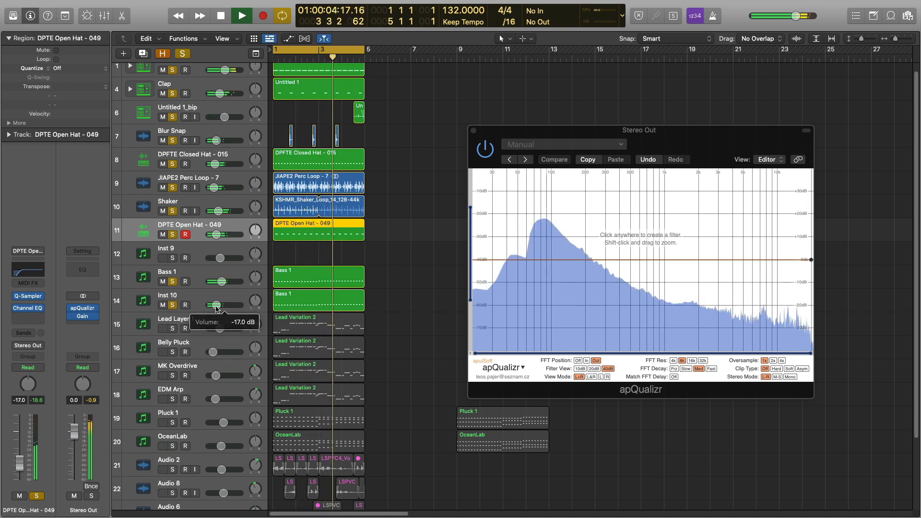
key("space")
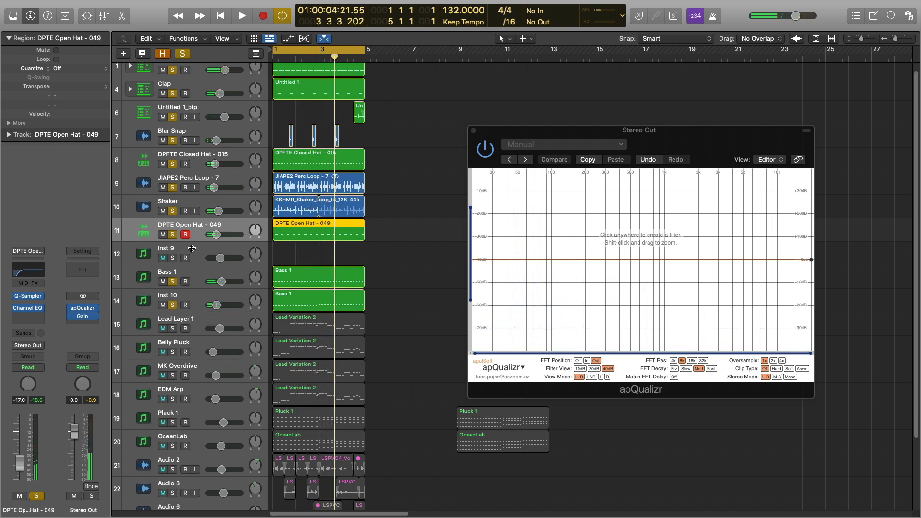
Clear all solos, solo only the Lead Layer 1 track and audition it
left_click(184, 53)
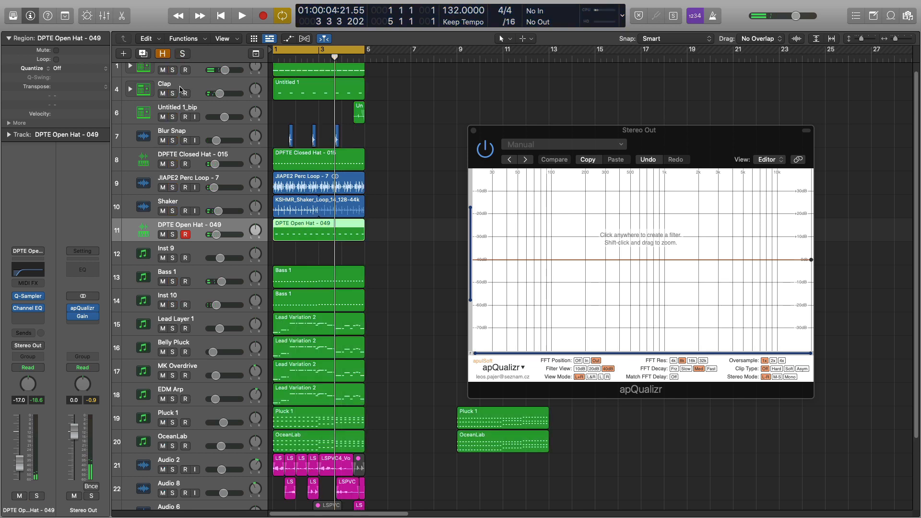
left_click(172, 329)
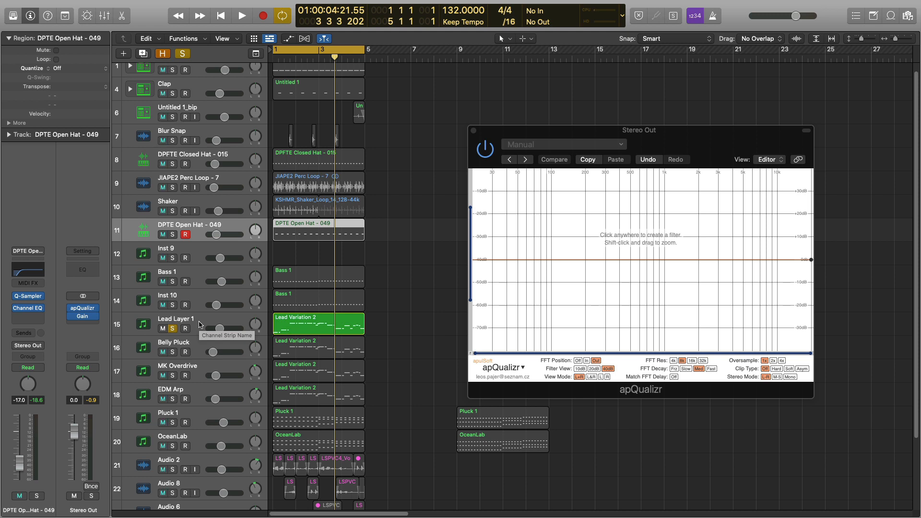
key("space")
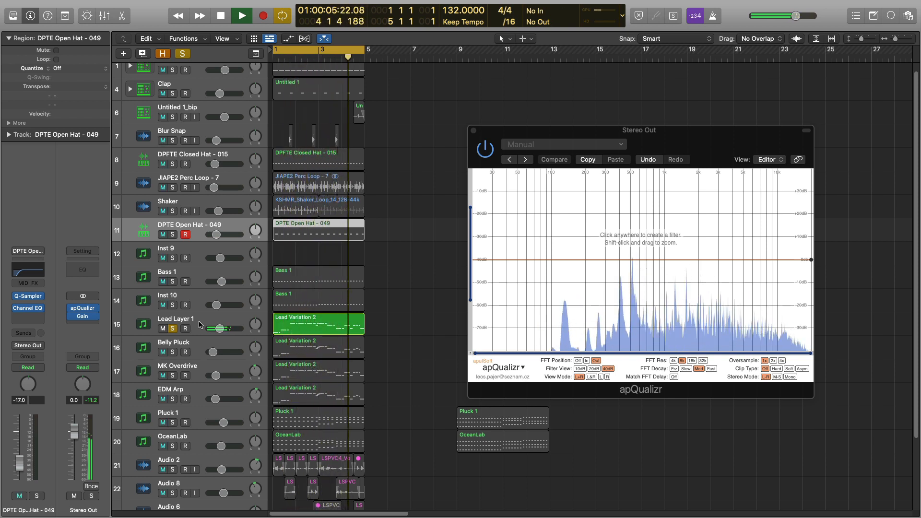
key("space")
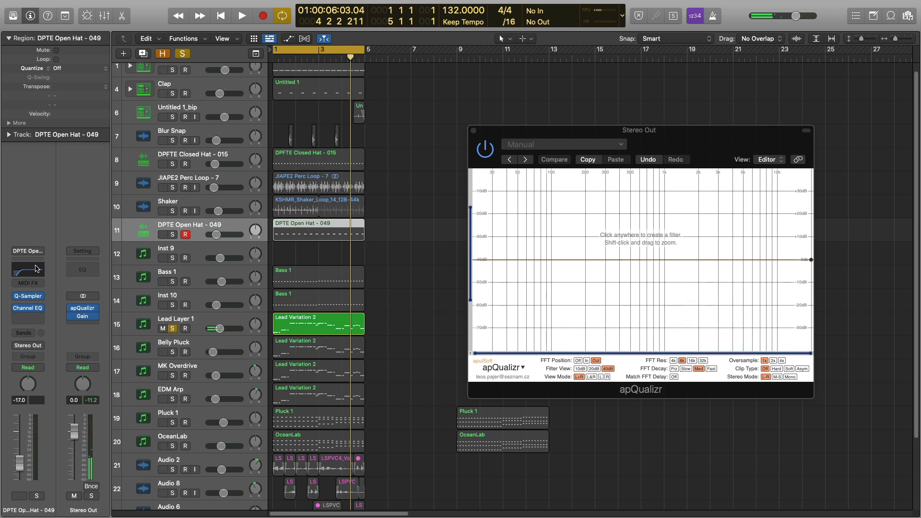
Open the Channel EQ on the DPTE Open Hat - 049 track and toggle its bypass and analyzer while playing from the start
left_click(36, 268)
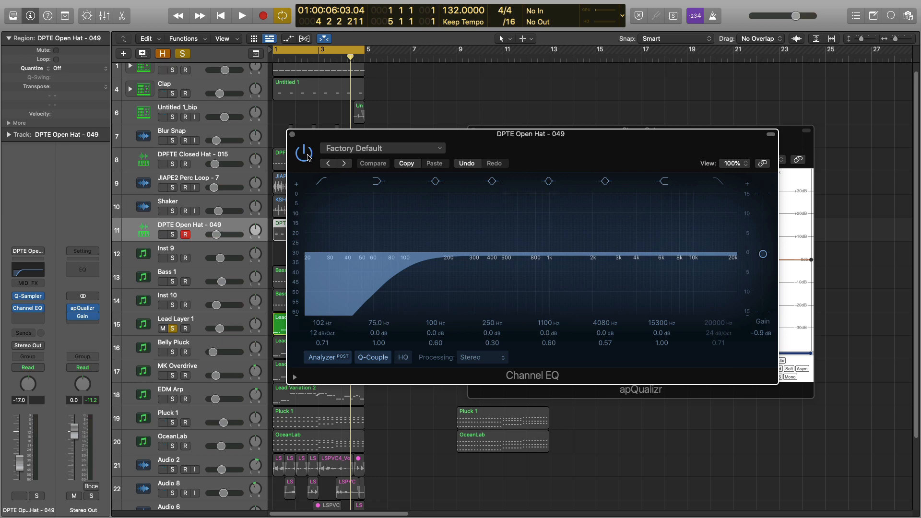
left_click(304, 152)
key("Return")
key("space")
left_click(305, 153)
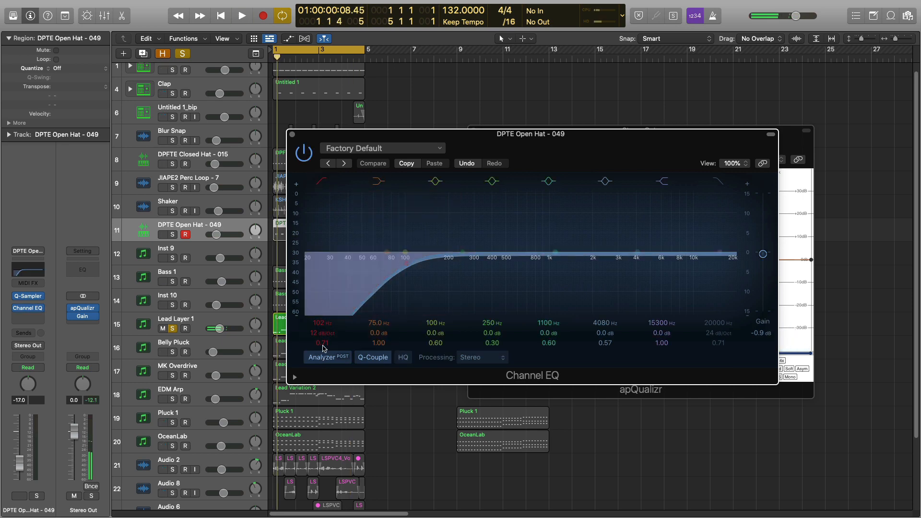
left_click(329, 359)
key("space")
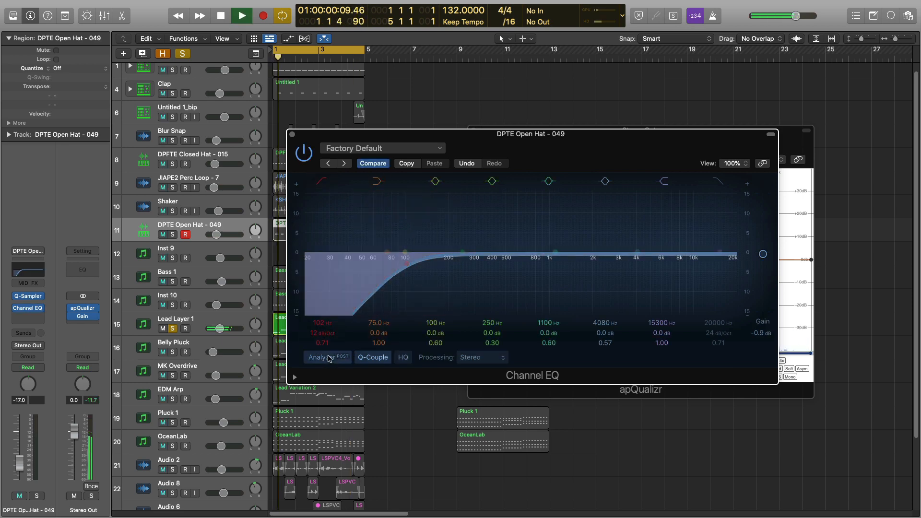
key("space")
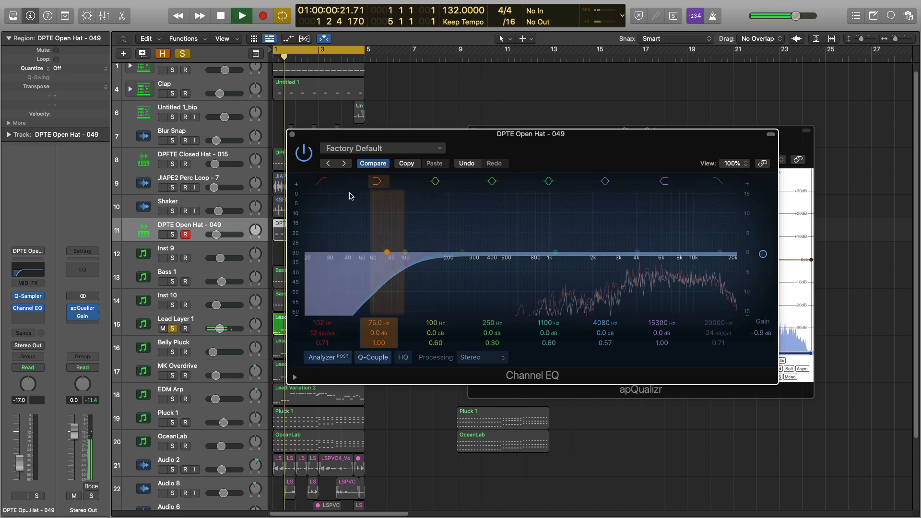
Switch the Channel EQ's low-cut band off and on again to compare, and close the EQ
left_click(322, 181)
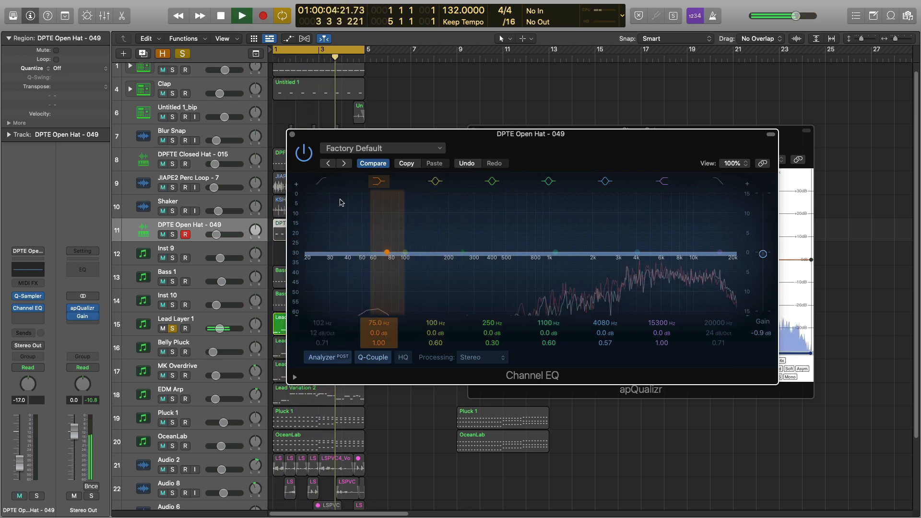
key("space")
left_click(320, 182)
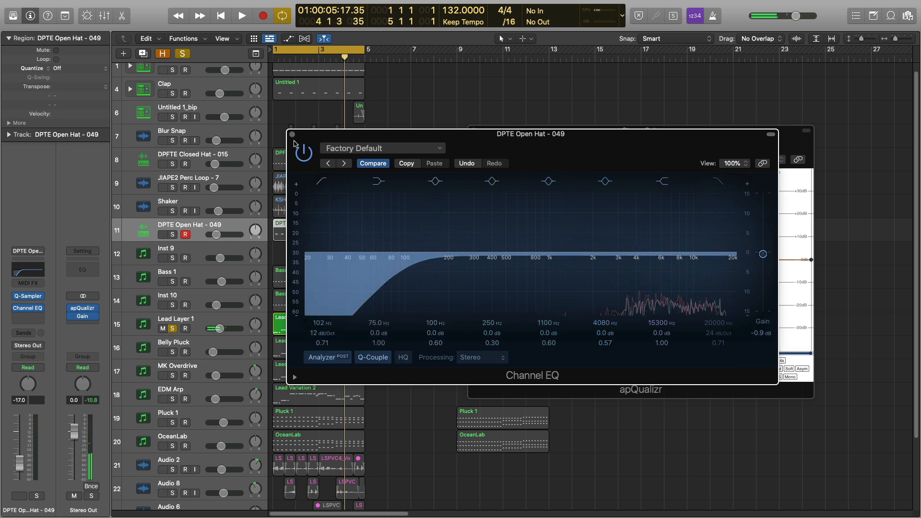
left_click(291, 133)
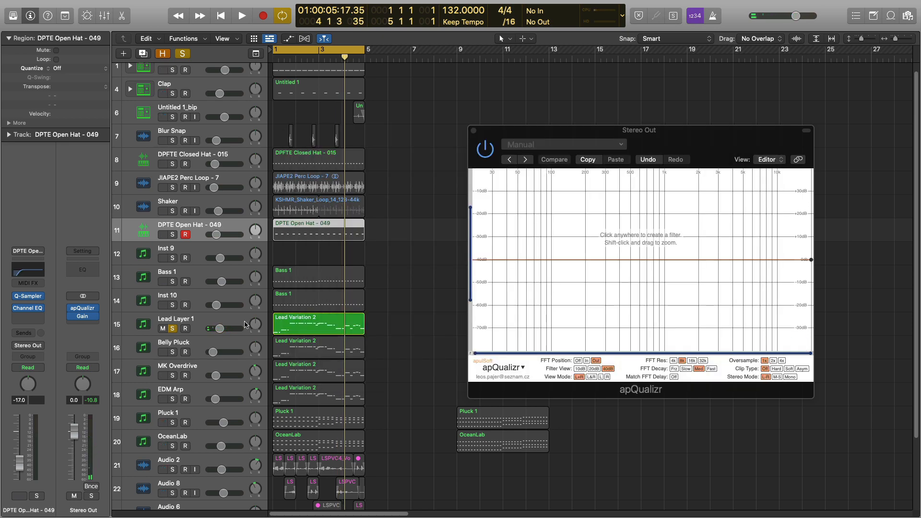
Move the solo from Lead Layer 1 to the Belly Pluck track and play it
left_click(172, 328)
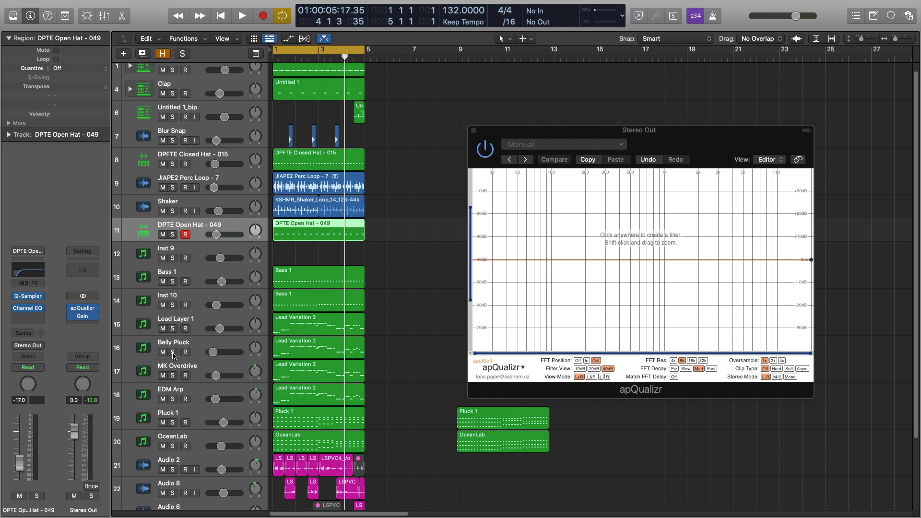
left_click(173, 352)
key("space")
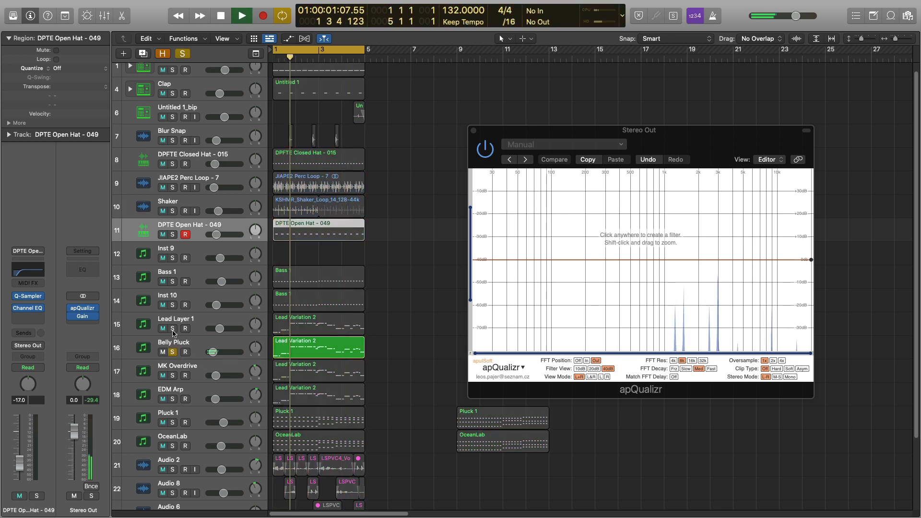
Stop playback, select the Belly Pluck track, and inspect the ArtsAcoustic Reverb on its Bus 12 send, closing the plug-in window when done
key("space")
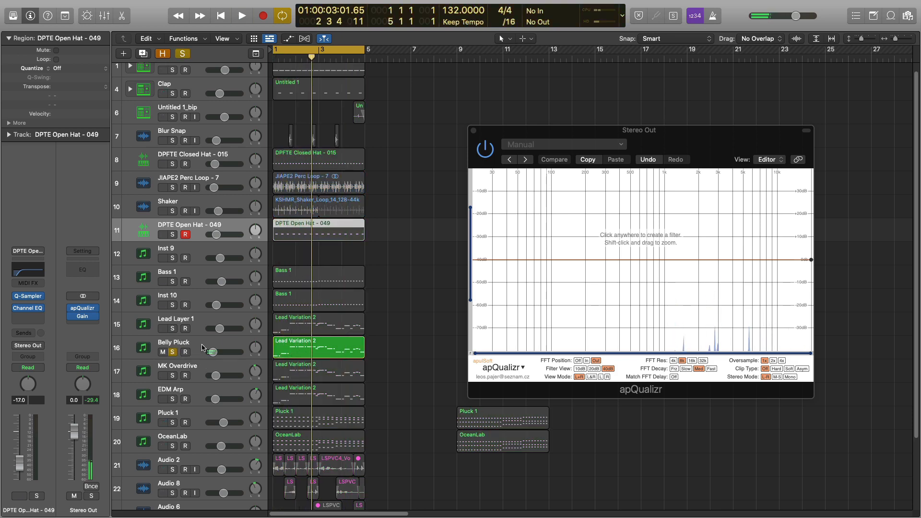
left_click(204, 348)
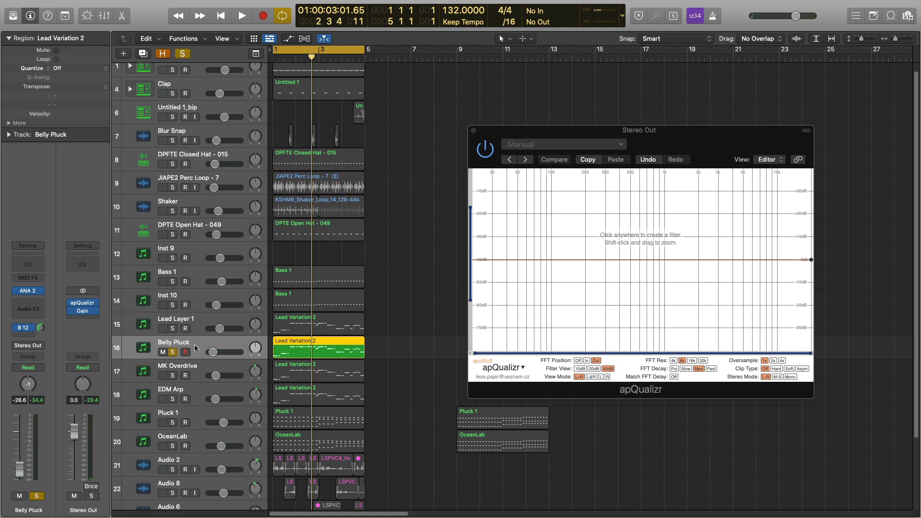
mouse_move(32, 292)
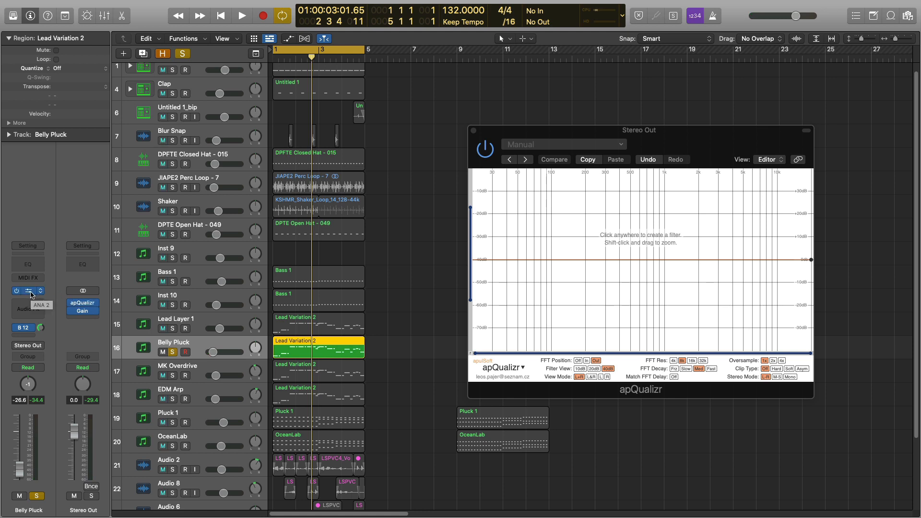
left_click(43, 331)
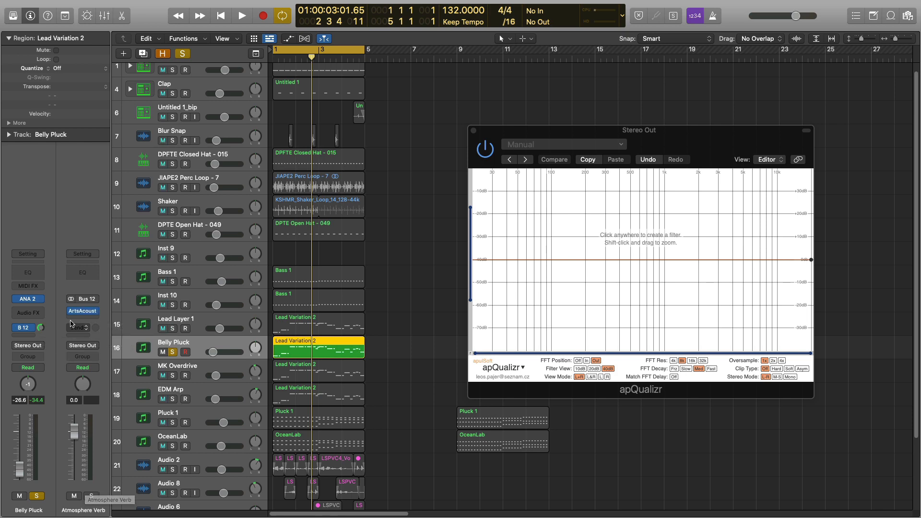
left_click(82, 311)
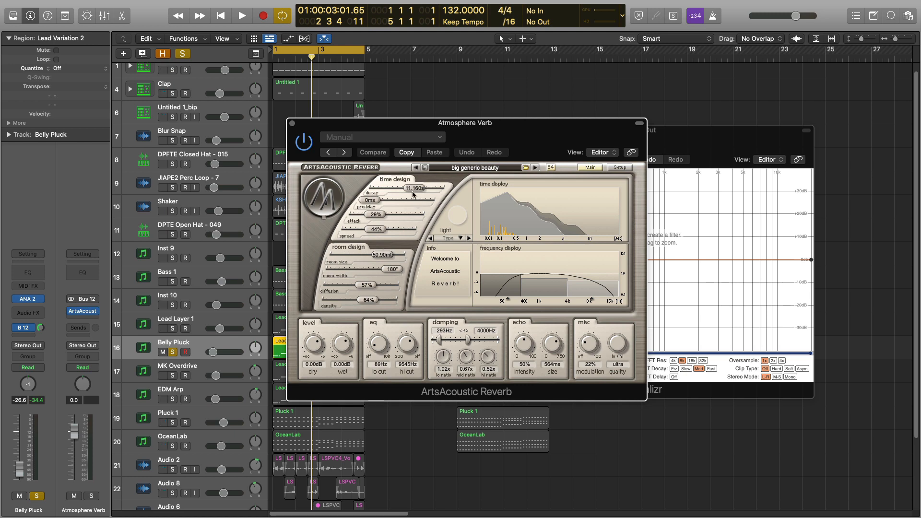
left_click(292, 124)
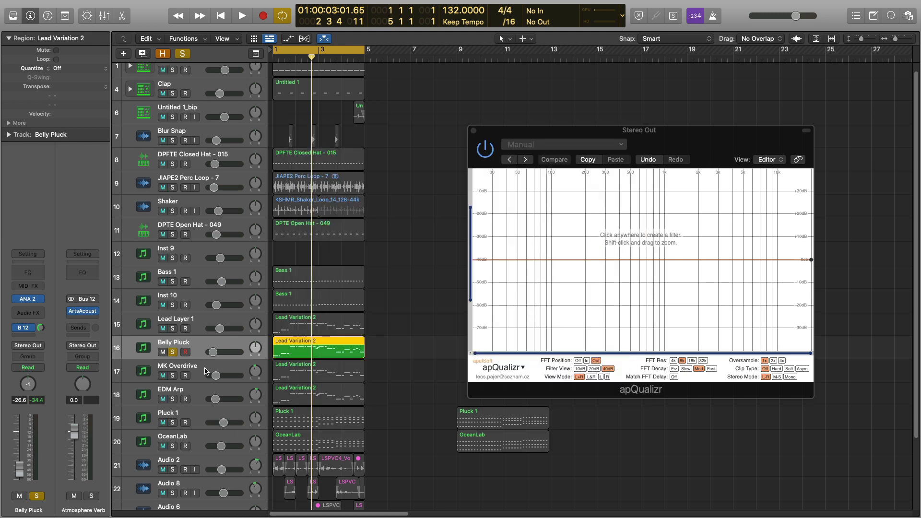
Move the solo from Belly Pluck to MK Overdrive and EDM Arp, and play them while switching MK Overdrive's solo off and on
left_click(172, 352)
left_click(173, 376)
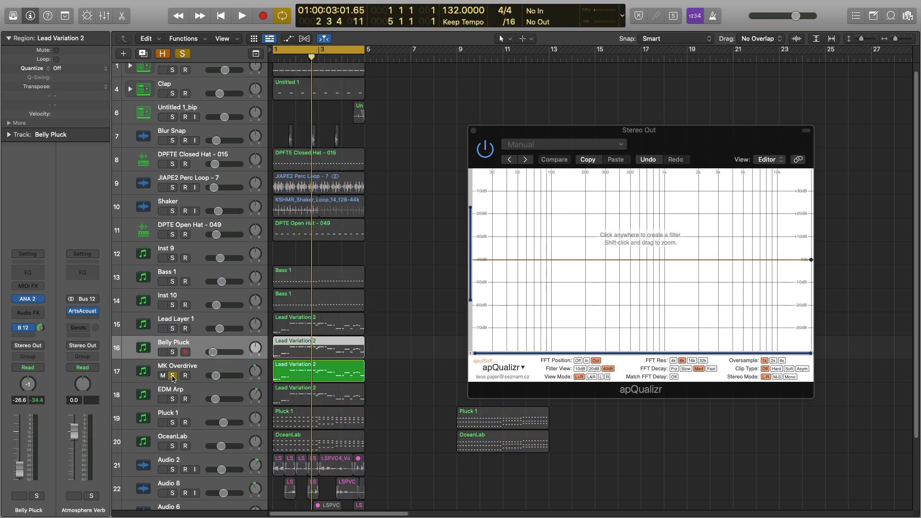
key("space")
key("space")
left_click(172, 399)
key("space")
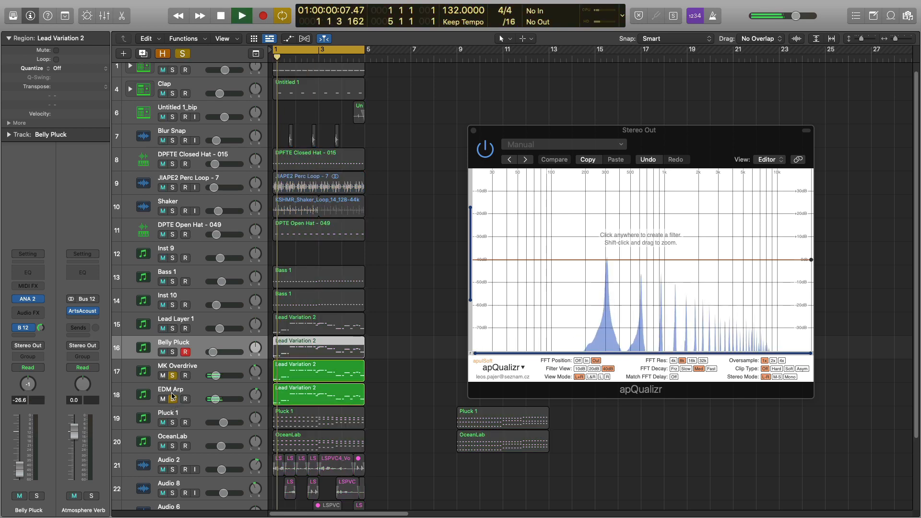
left_click(173, 376)
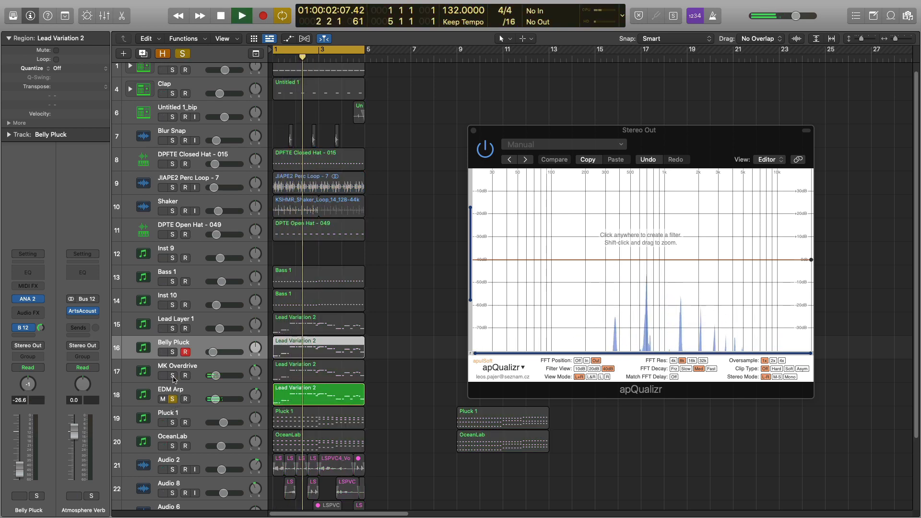
left_click(173, 375)
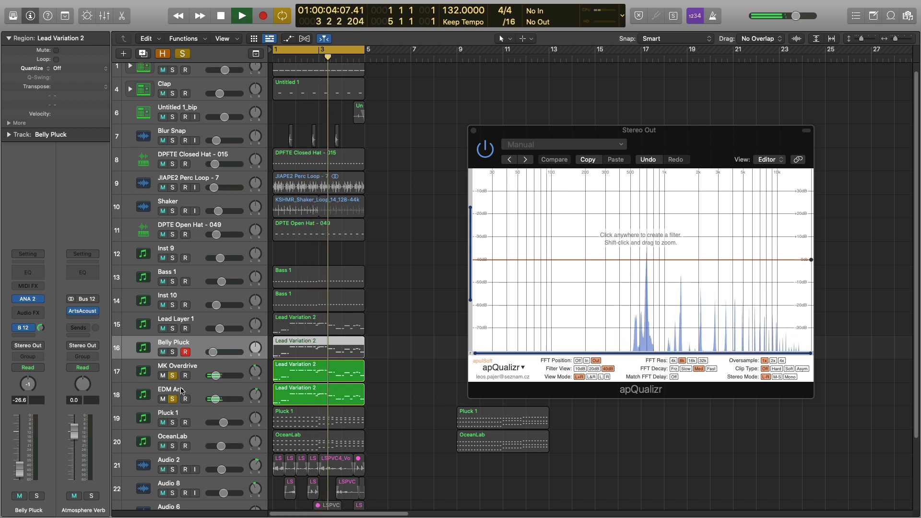
key("space")
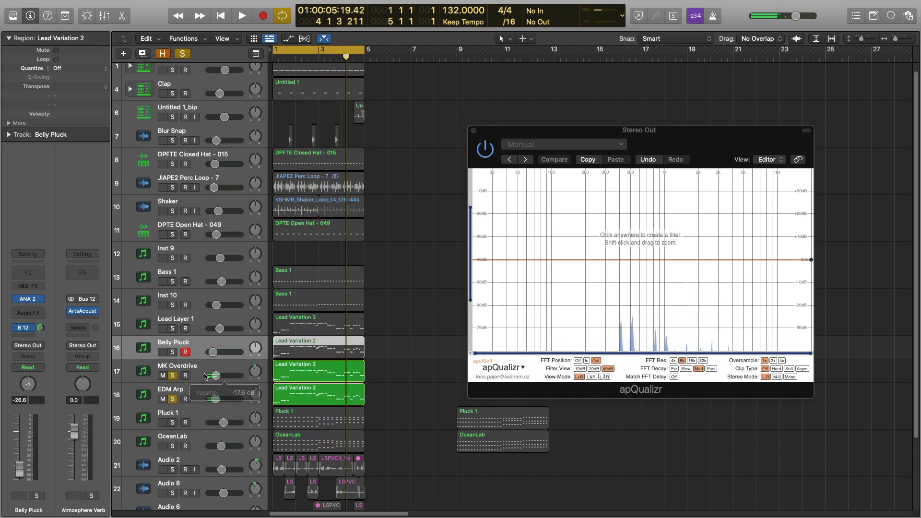
Switch between the MK Overdrive and EDM Arp tracks to examine their instruments and channel strips
left_click(198, 377)
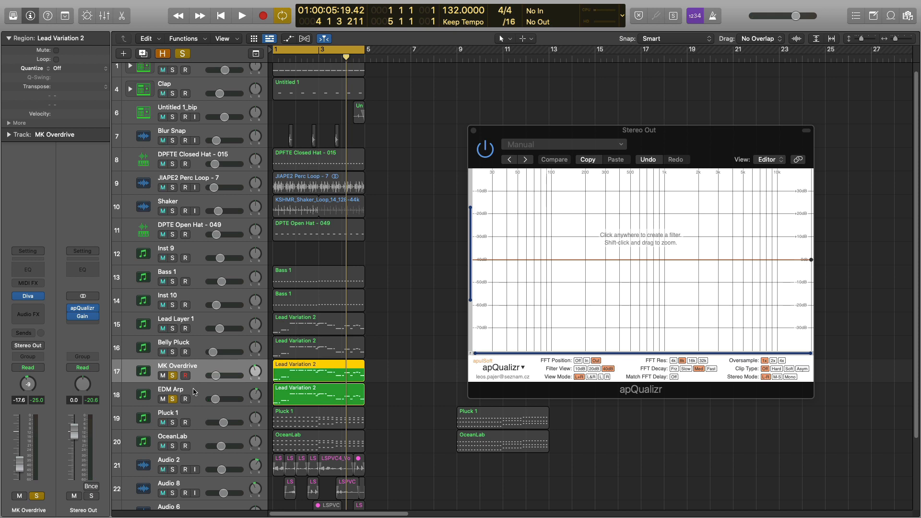
left_click(195, 392)
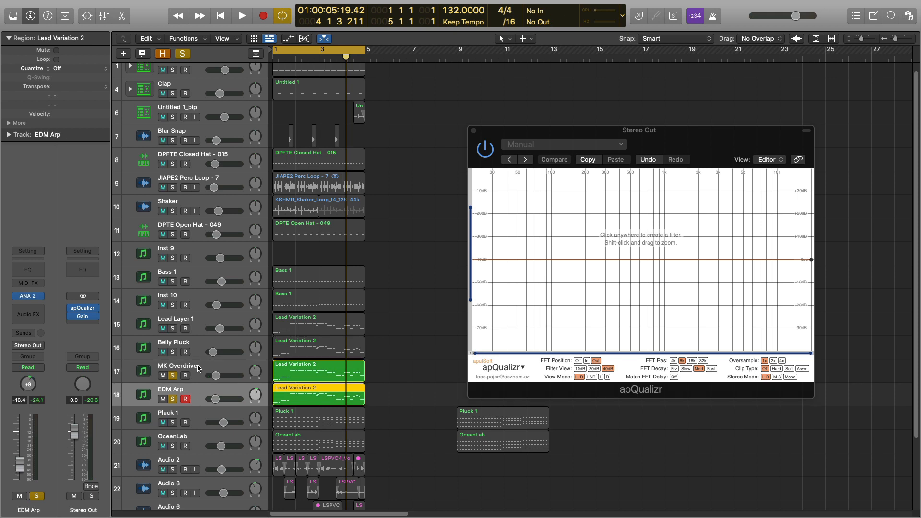
left_click(199, 368)
left_click(198, 390)
Clear the solos on the MK Overdrive and EDM Arp tracks
scroll(215, 395, "down", 2)
left_click(173, 360)
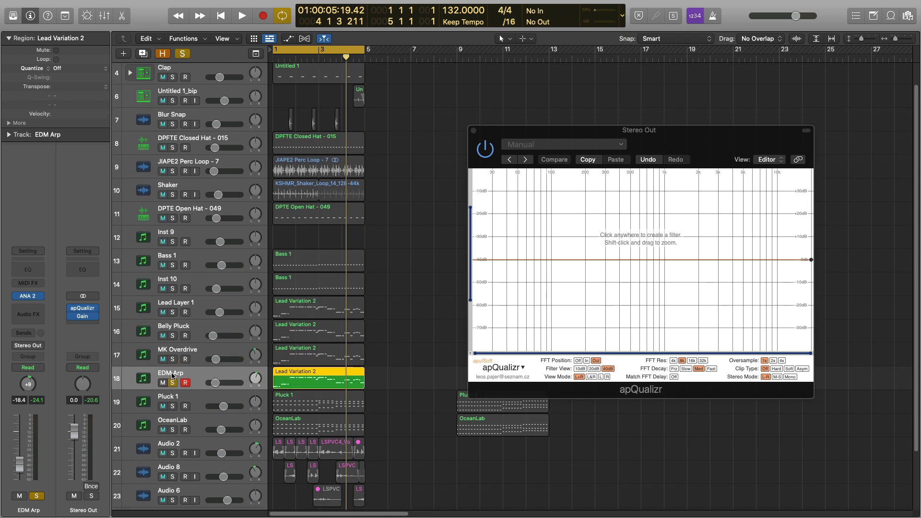
left_click(173, 383)
scroll(190, 405, "down", 1)
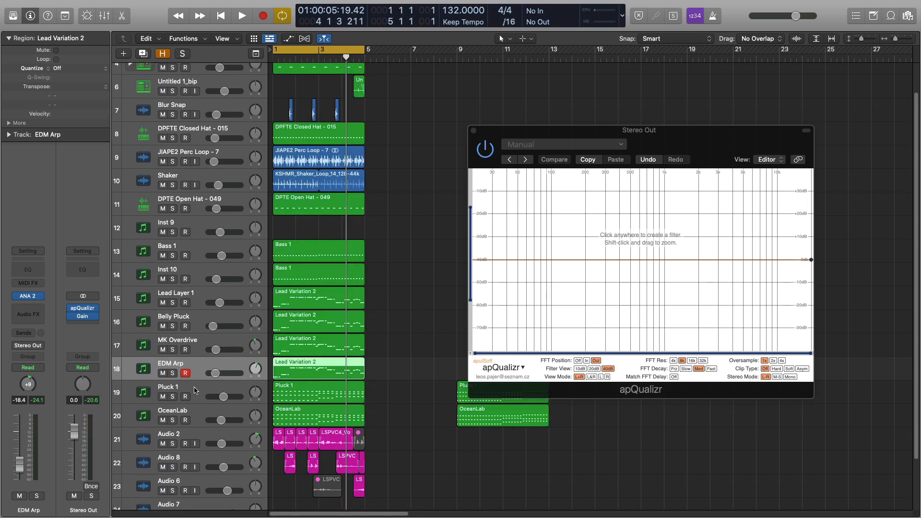
Solo and audition the Pluck 1 track, and move the Stereo Out analyzer window clear of the regions at bar 9
left_click(197, 390)
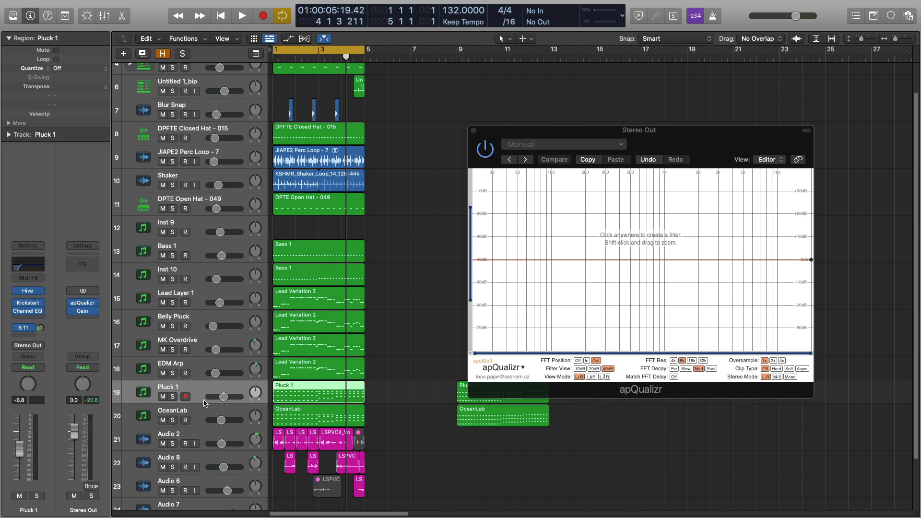
key("s")
key("space")
key("space")
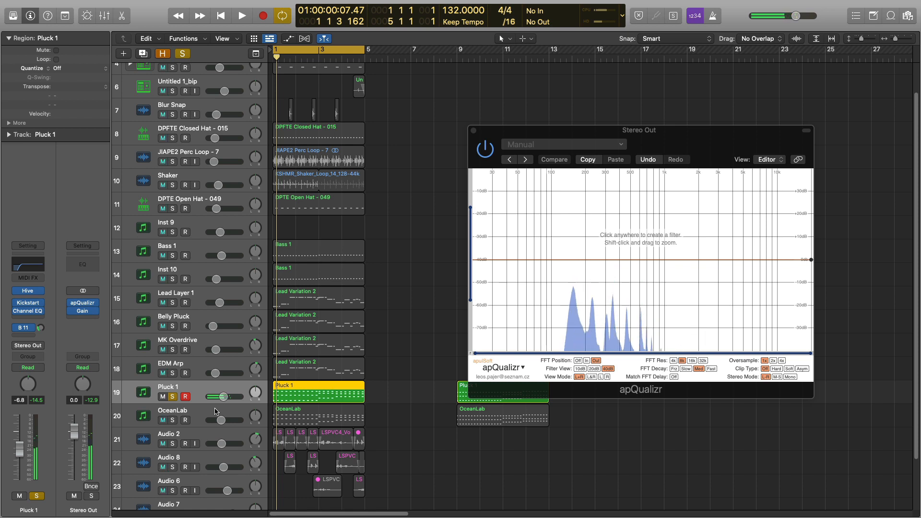
left_click_drag(515, 129, 576, 58)
key("space")
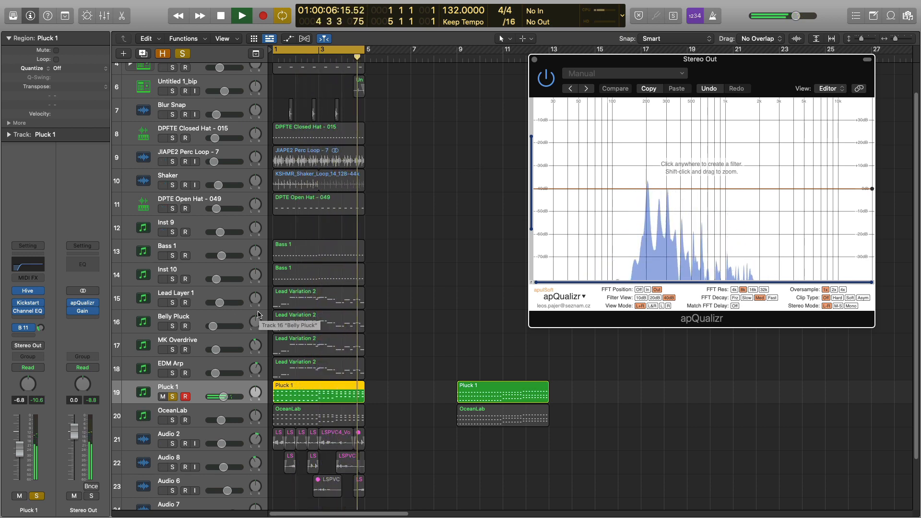
key("space")
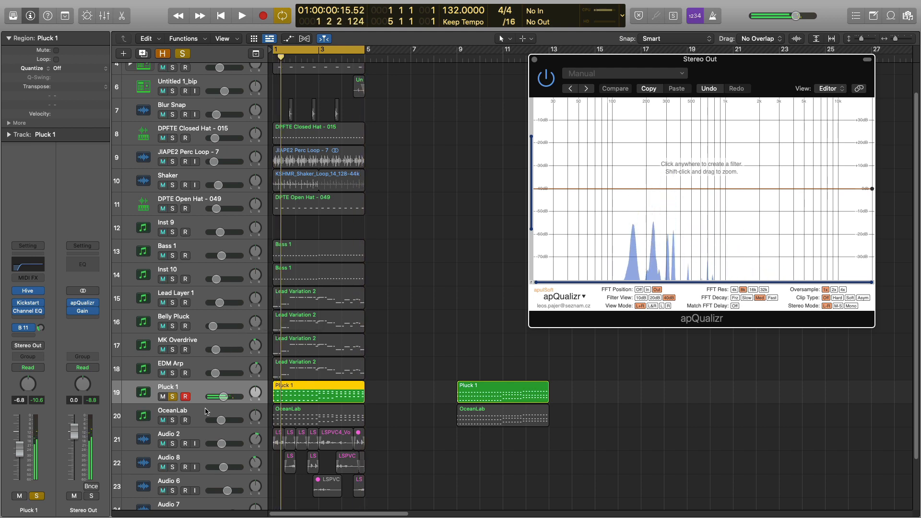
Select the OceanLab track with only it soloed, and audition it briefly
left_click(206, 411)
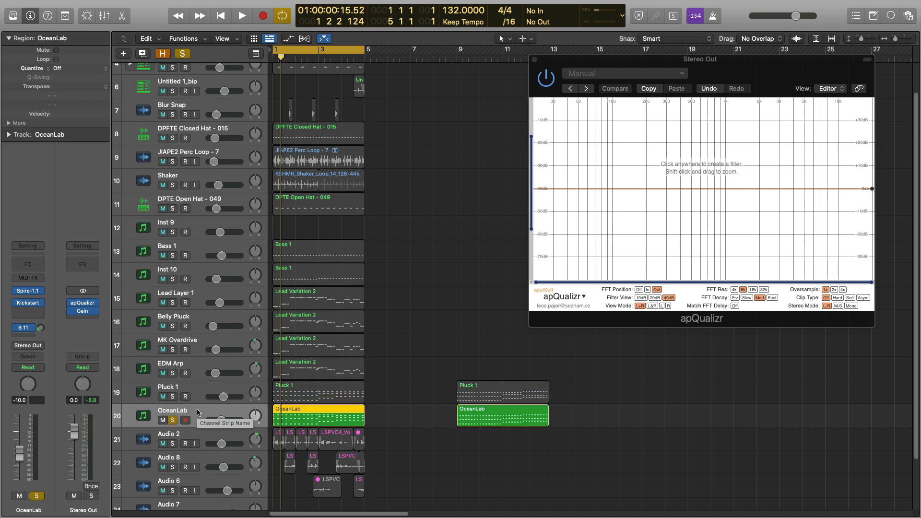
key("space")
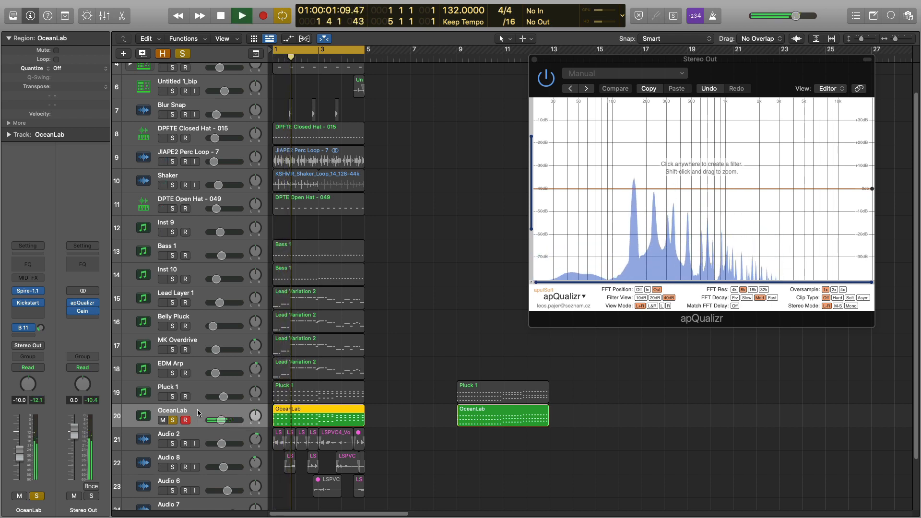
key("space")
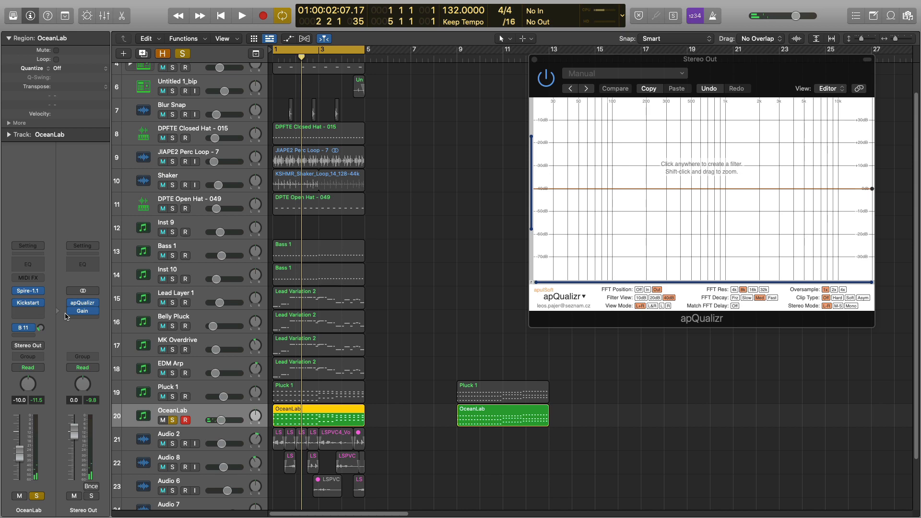
Open OceanLab's Spire-1.1 synth, move its window clear of the track list, and toggle the delay mute during playback
left_click(29, 291)
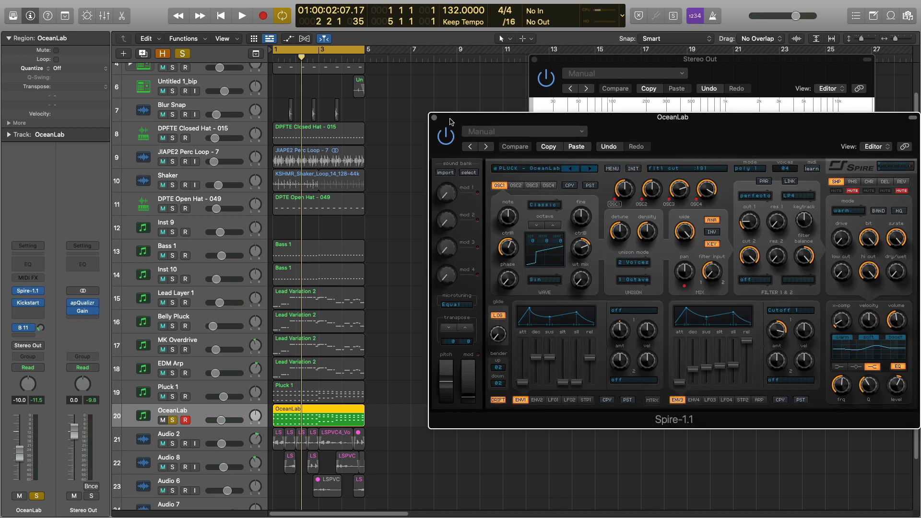
left_click_drag(450, 122, 333, 74)
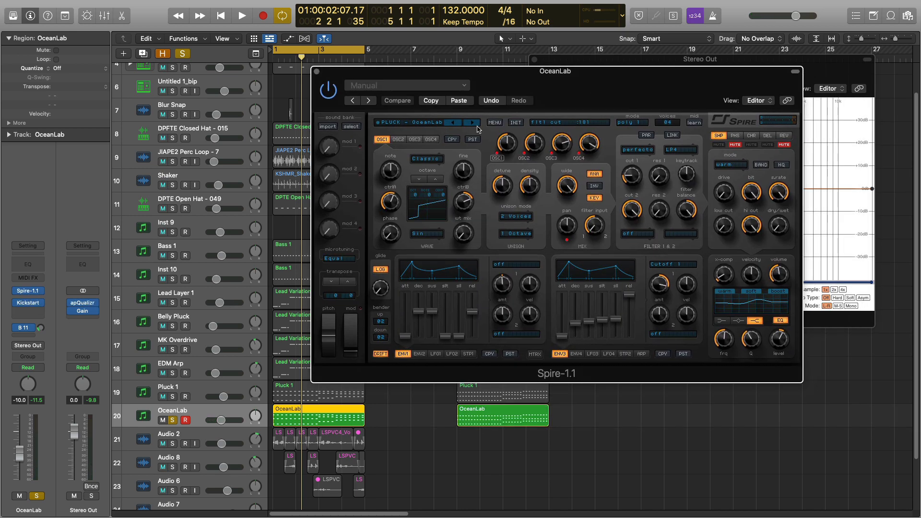
key("space")
left_click(767, 145)
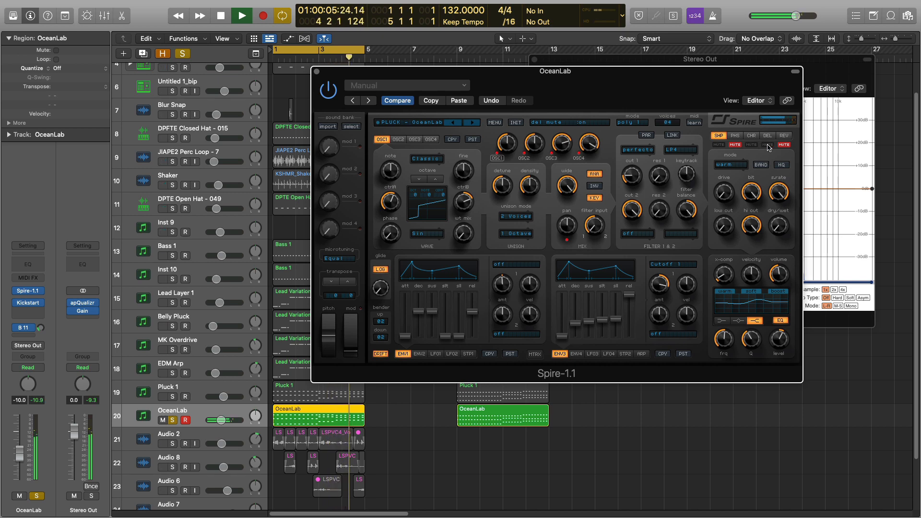
key("space")
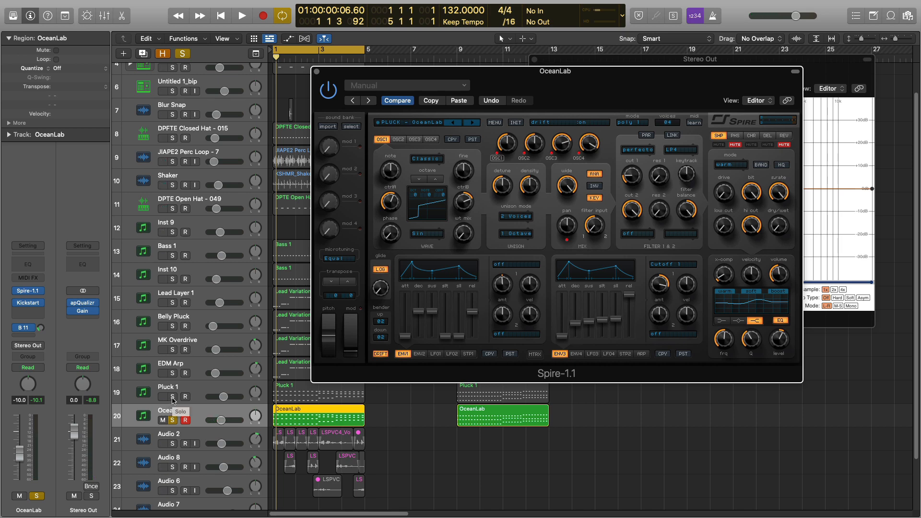
Inspect the Warm Chamber H-Reverb on OceanLab's Bus 11 send and close the reverb window
left_click(41, 330)
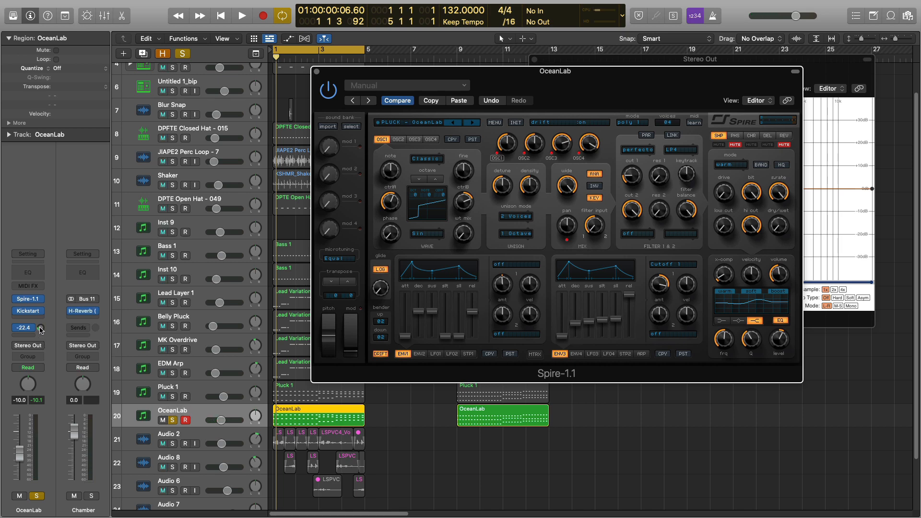
left_click(83, 311)
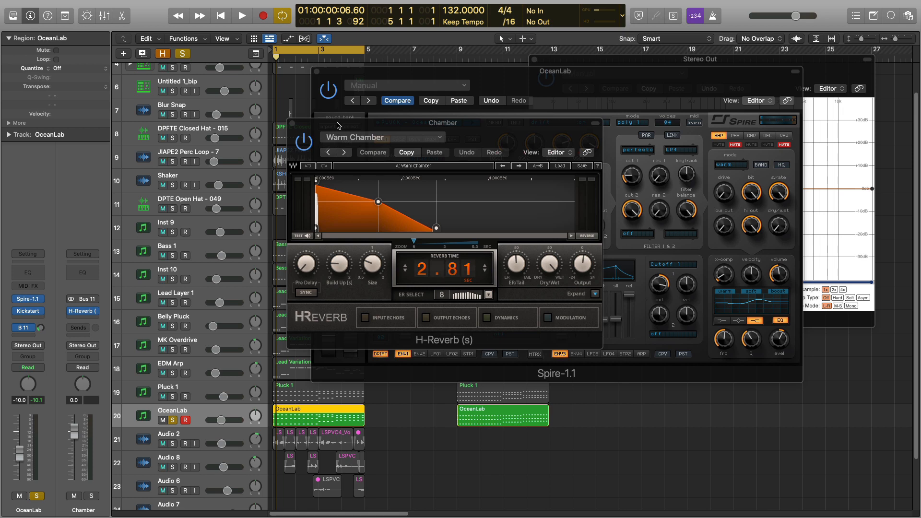
left_click(292, 124)
Play OceanLab while adding and removing the Pluck 1 solo to compare the layers, and close the Spire-1.1 window
key("space")
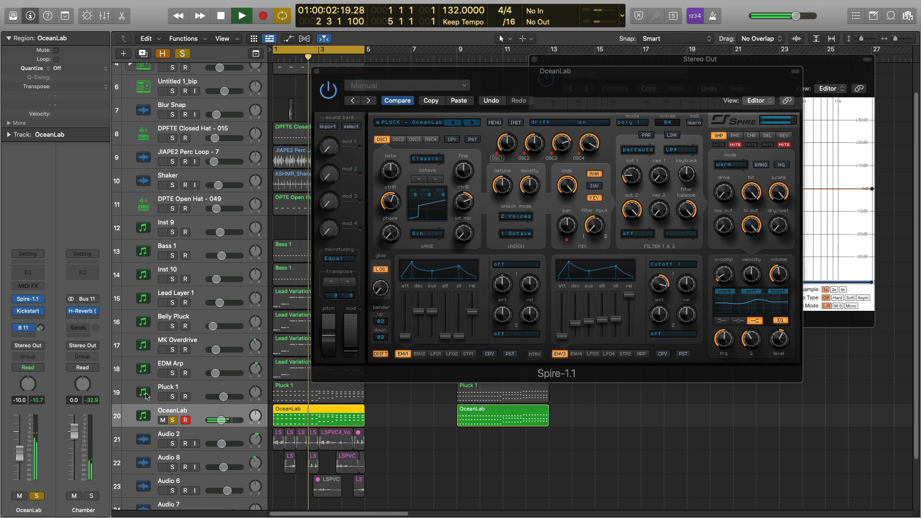
left_click(172, 398)
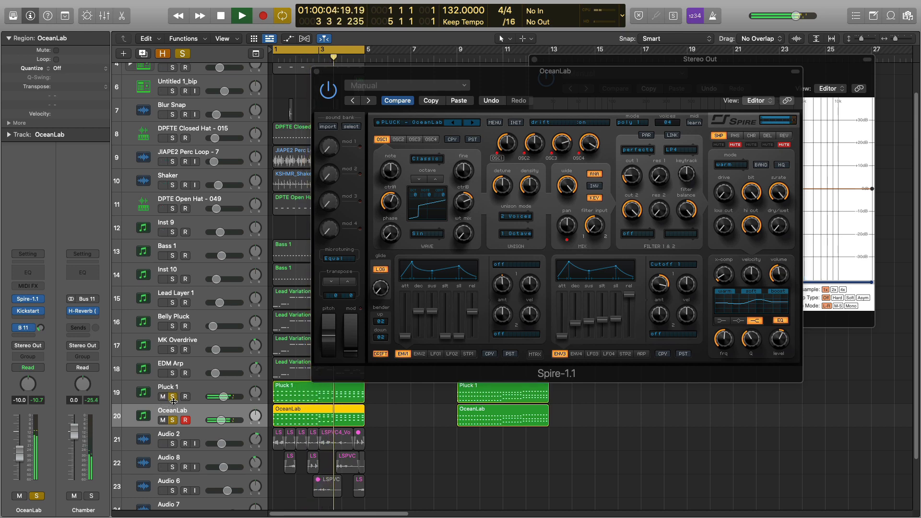
left_click(172, 396)
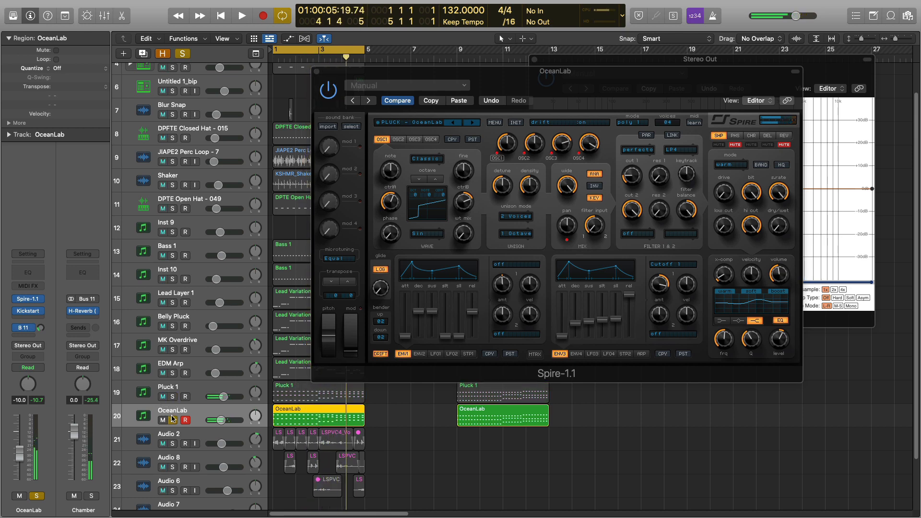
left_click(317, 72)
Move the solo from OceanLab to the Audio 2, Audio 8 and Audio 6 tracks, play them, and select Audio 2
scroll(220, 414, "down", 3)
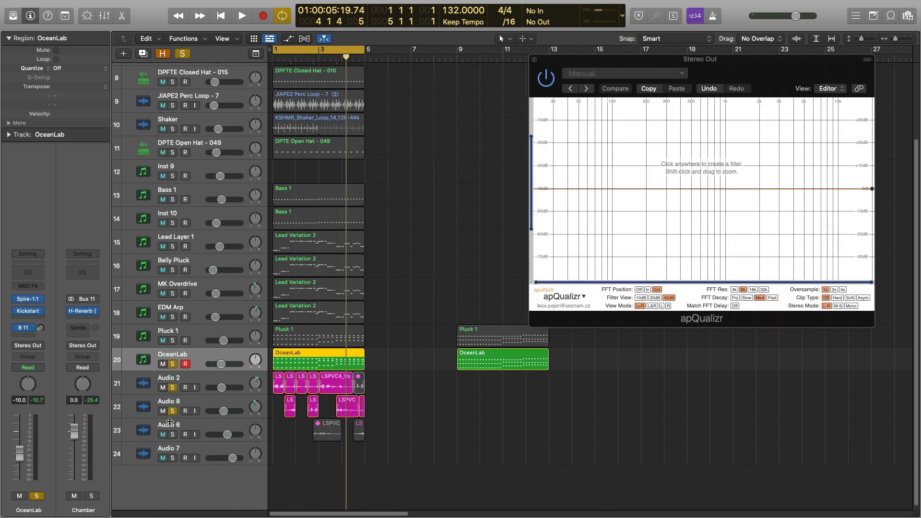
left_click(172, 366)
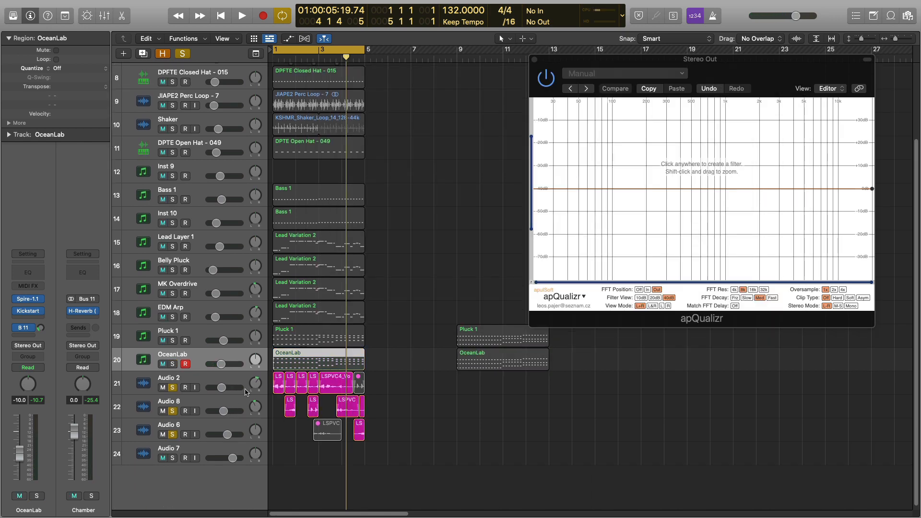
key("space")
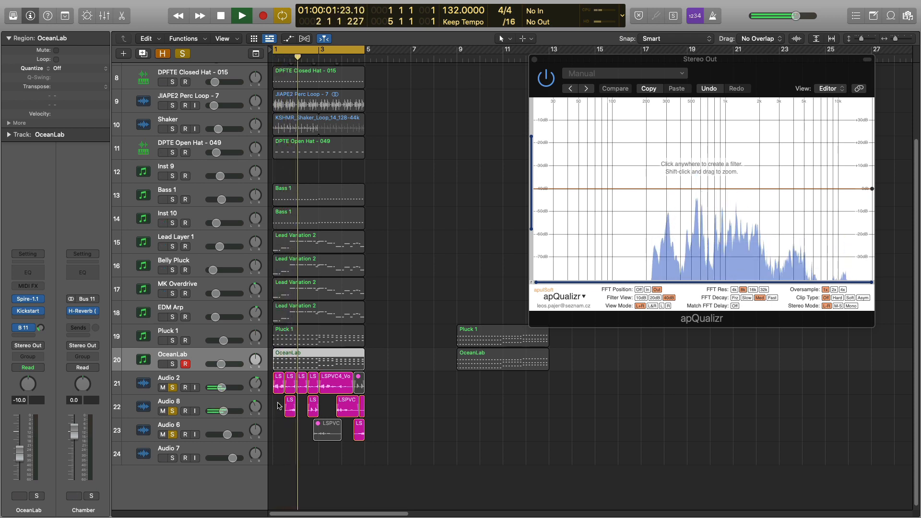
left_click(180, 379)
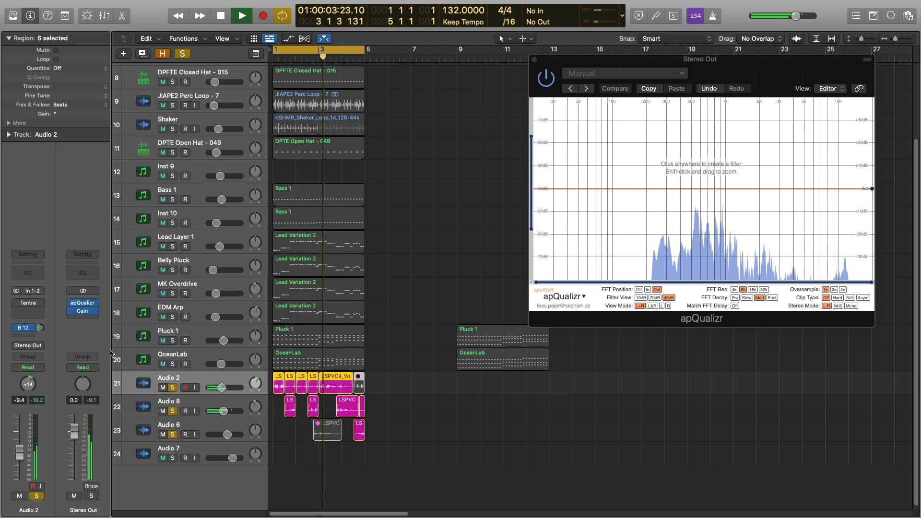
Stop playback, inspect the ArtsAcoustic Reverb on Audio 2's Bus 12 send, and close the reverb window
key("space")
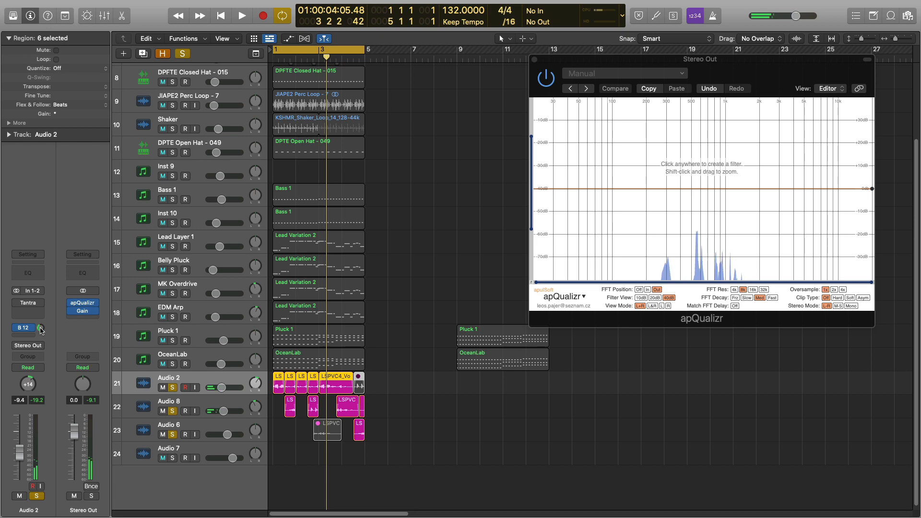
left_click(41, 330)
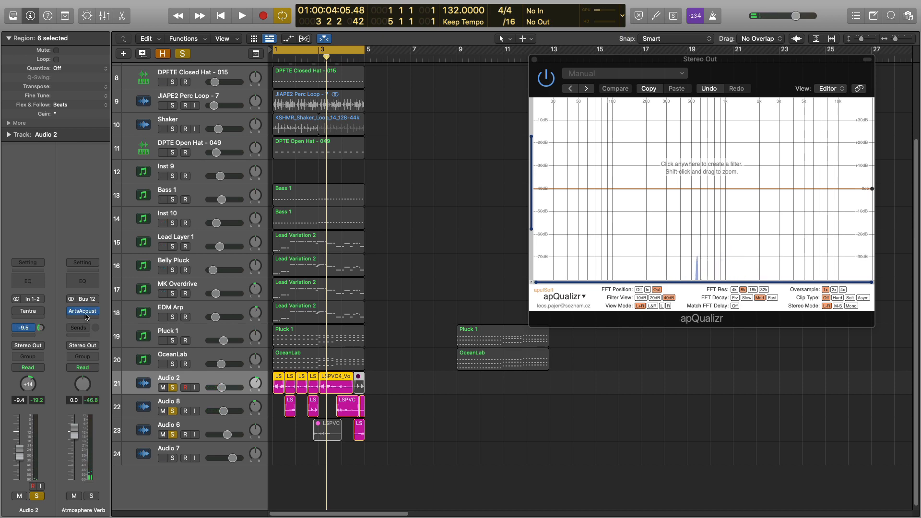
left_click(83, 312)
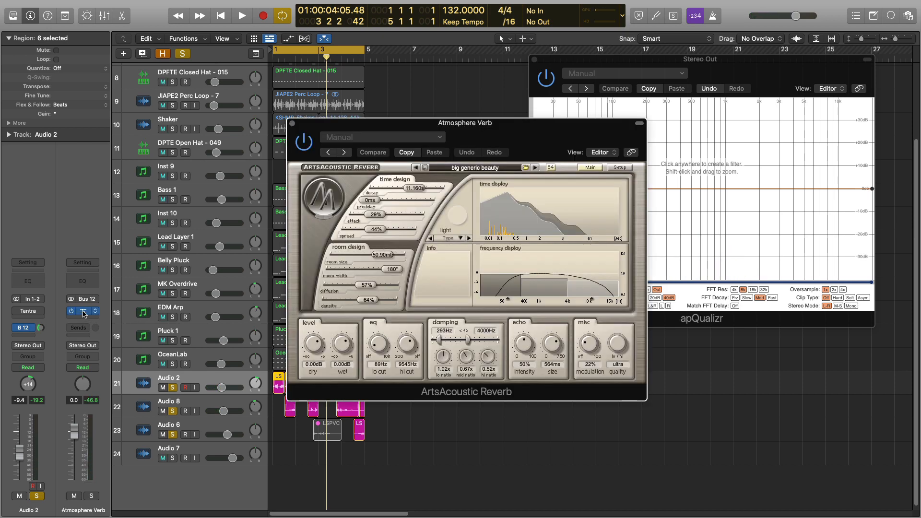
left_click(293, 124)
Play the soloed Audio 2, Audio 8 and Audio 6 vocals and move the Stereo Out analyzer window closer to the regions
key("space")
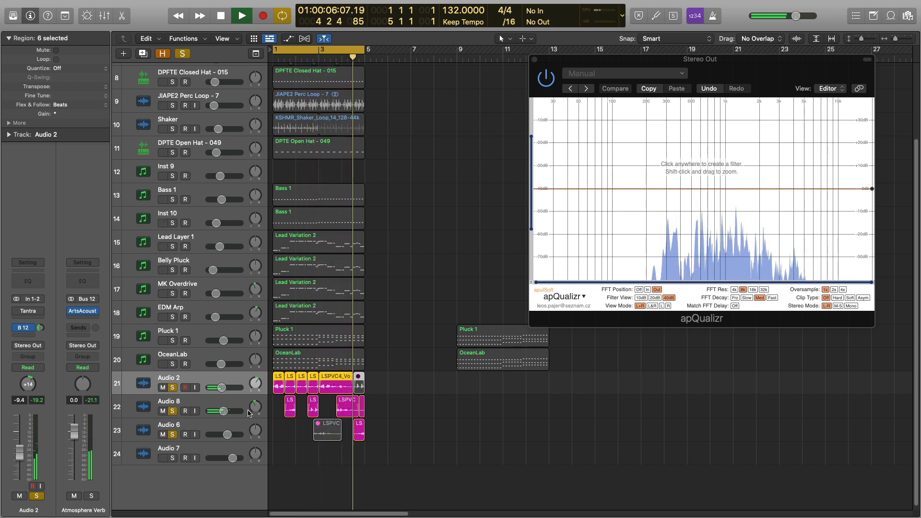
key("space")
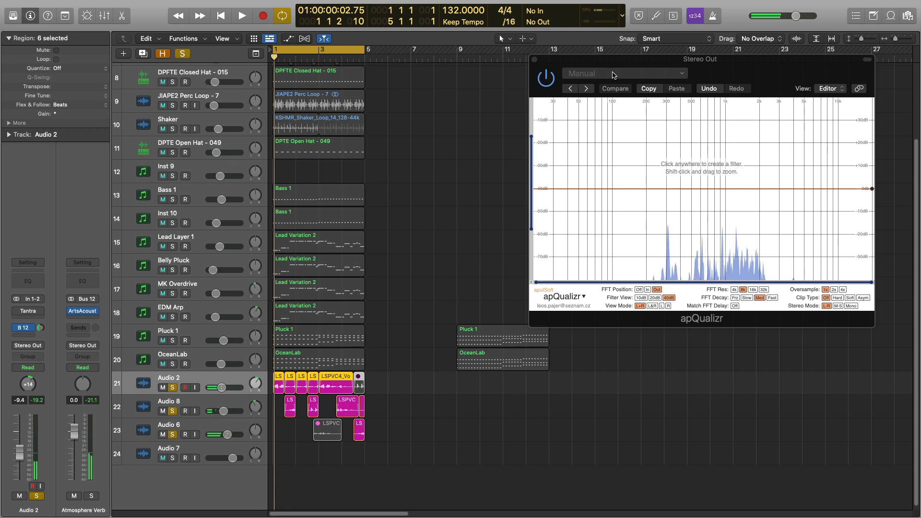
left_click_drag(598, 64, 451, 154)
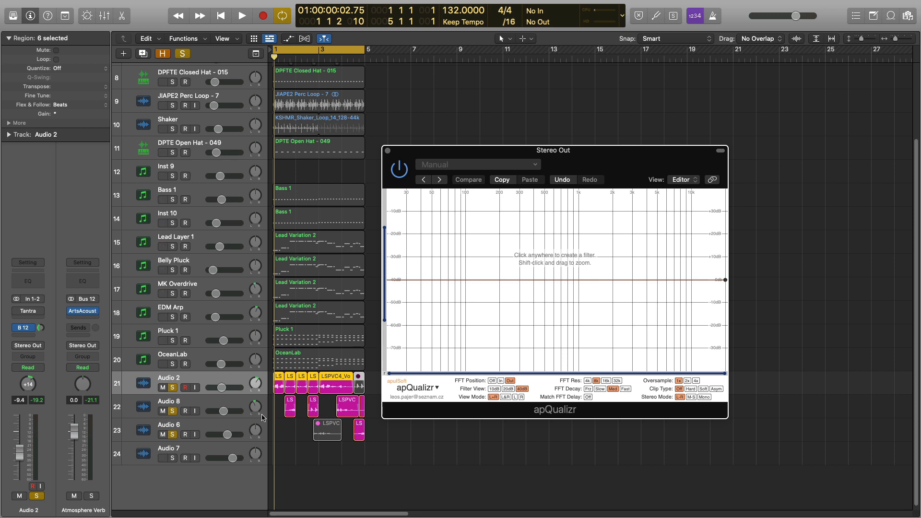
key("space")
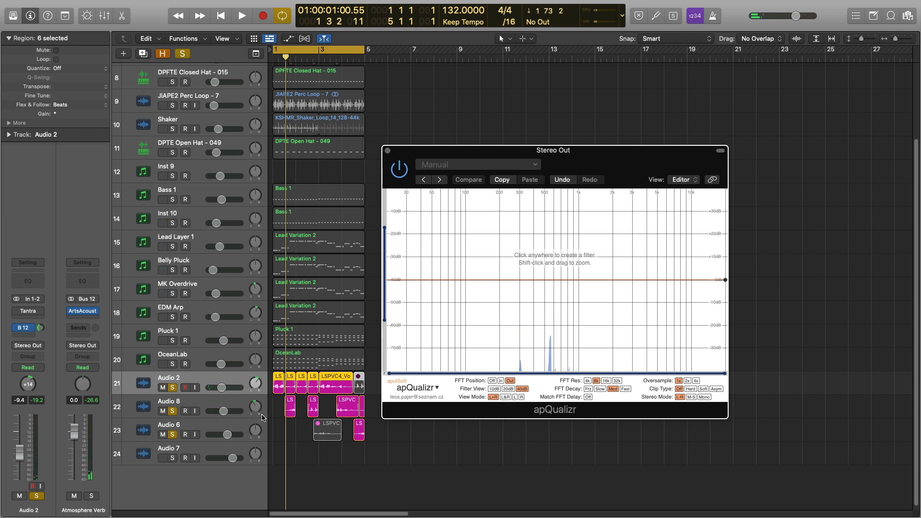
key("space")
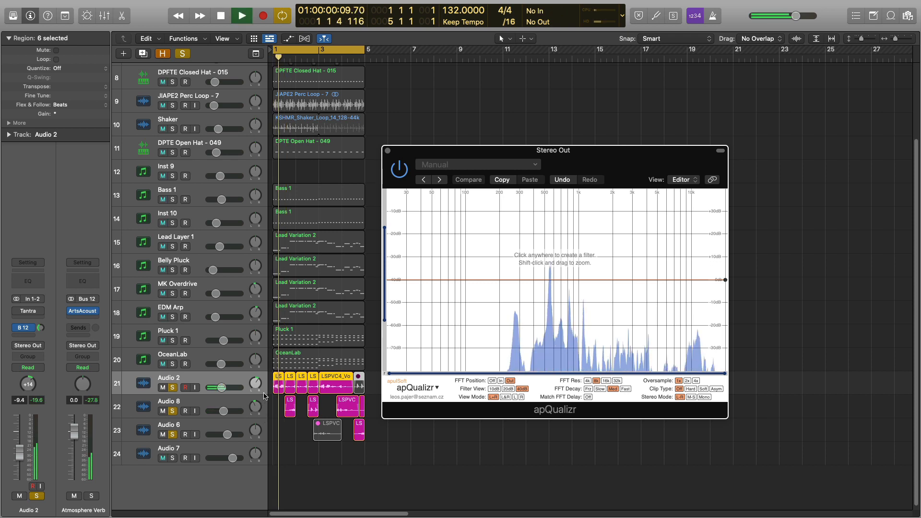
key("space")
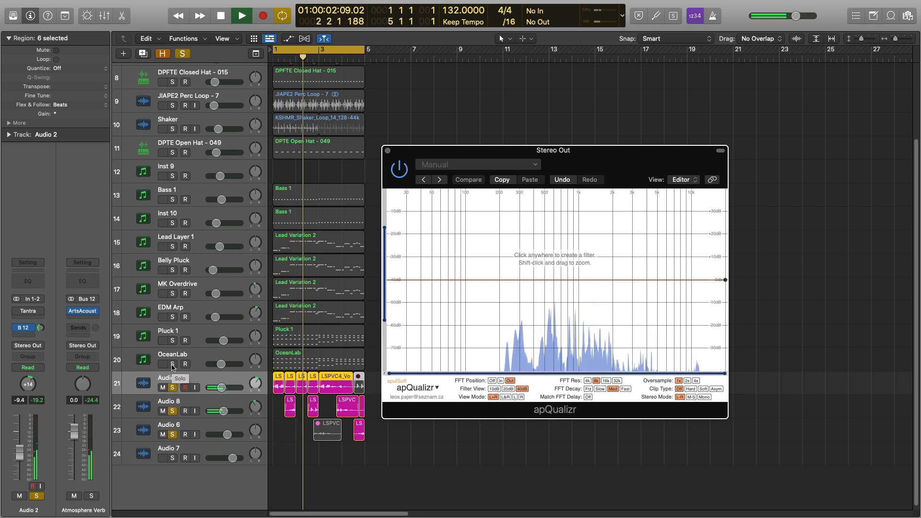
Add OceanLab and Pluck 1 to the soloed vocals, toggling their solos during playback to compare, and play the combination
left_click(172, 364)
left_click(173, 341)
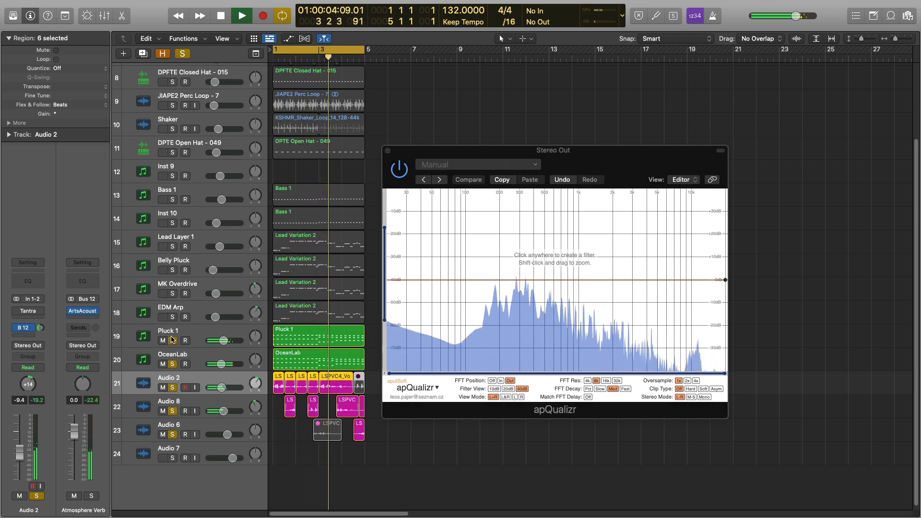
left_click(172, 364)
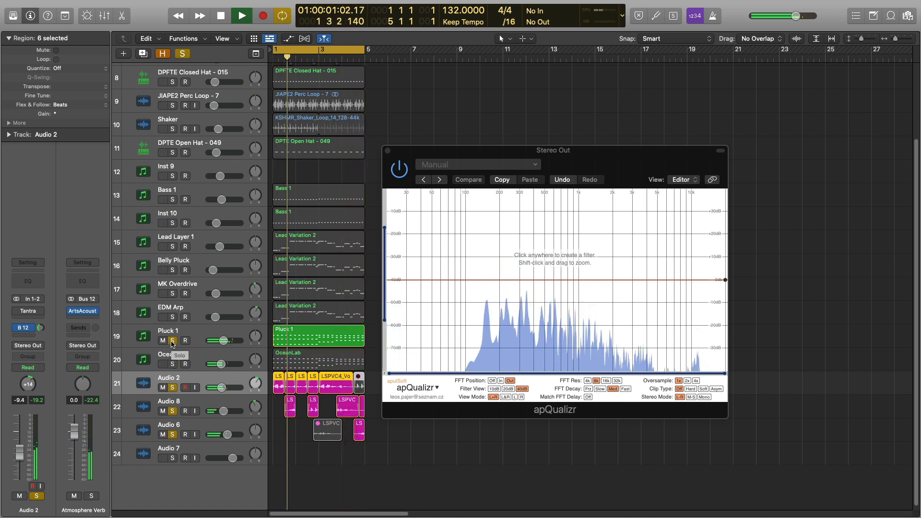
left_click(172, 341)
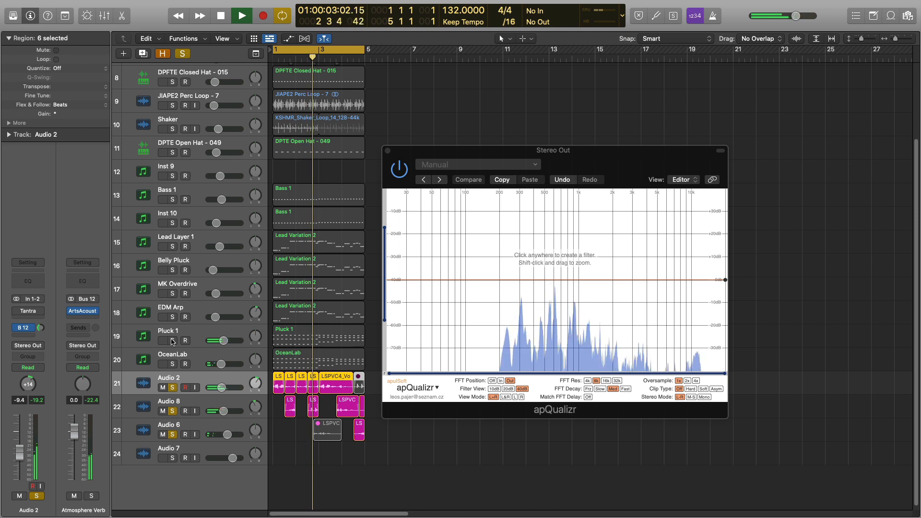
left_click(172, 340)
left_click(172, 364)
key("space")
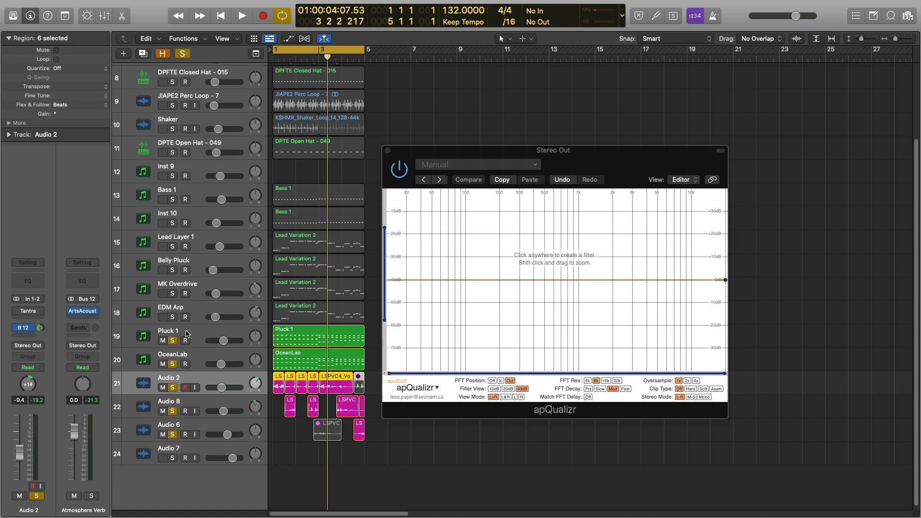
key("space")
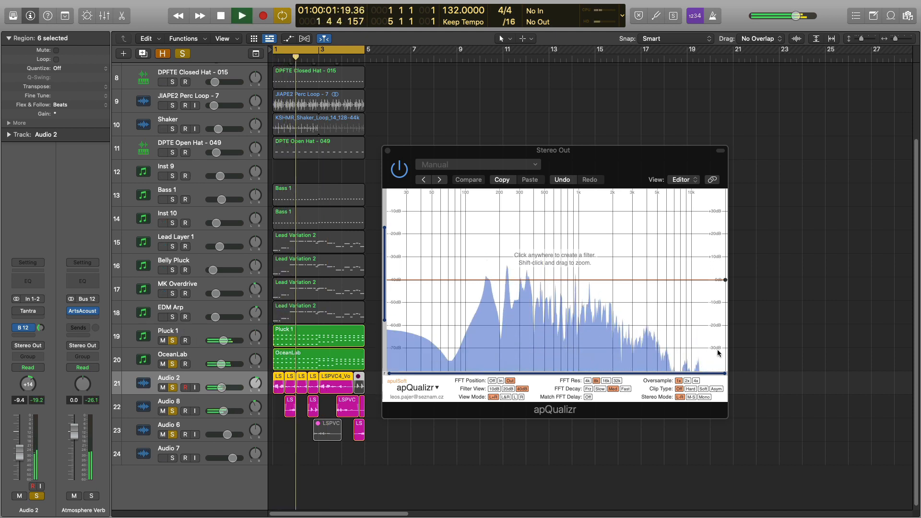
key("space")
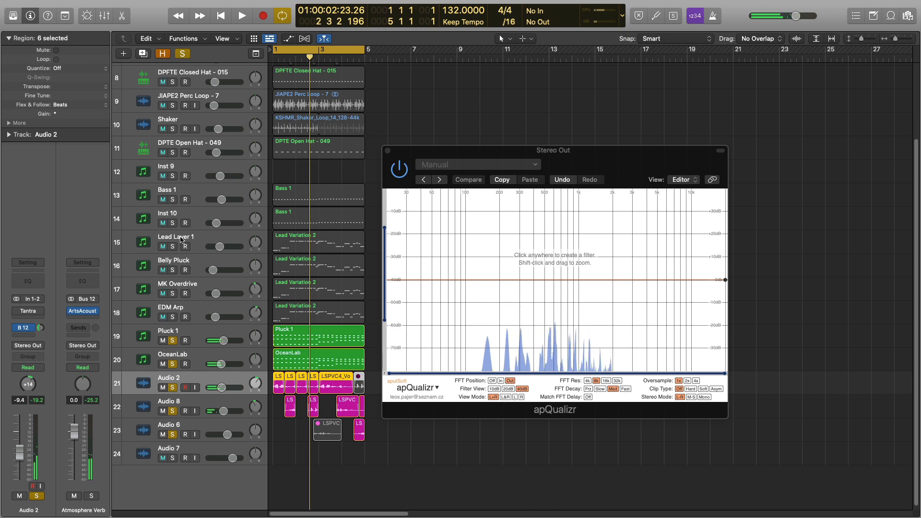
Add the Untitled drum track 1 to the soloed plucks and vocals and play them together
scroll(241, 116, "up", 4)
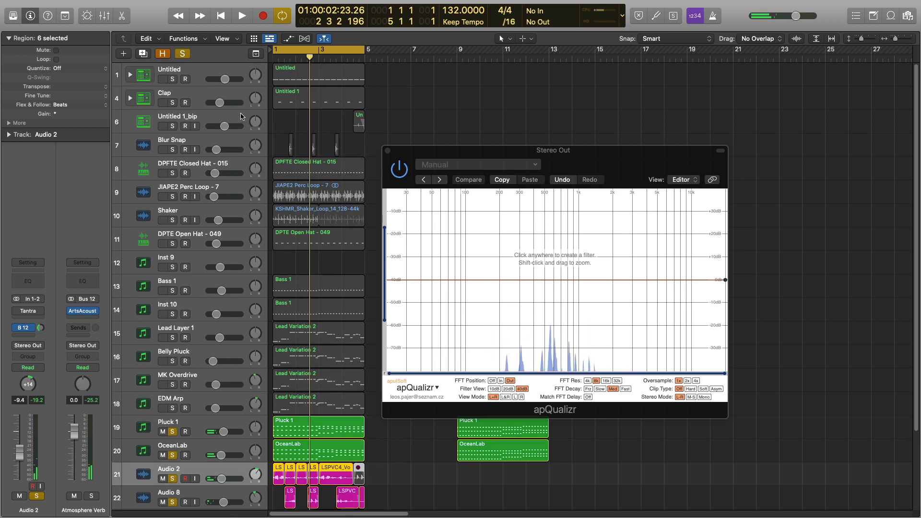
left_click(172, 79)
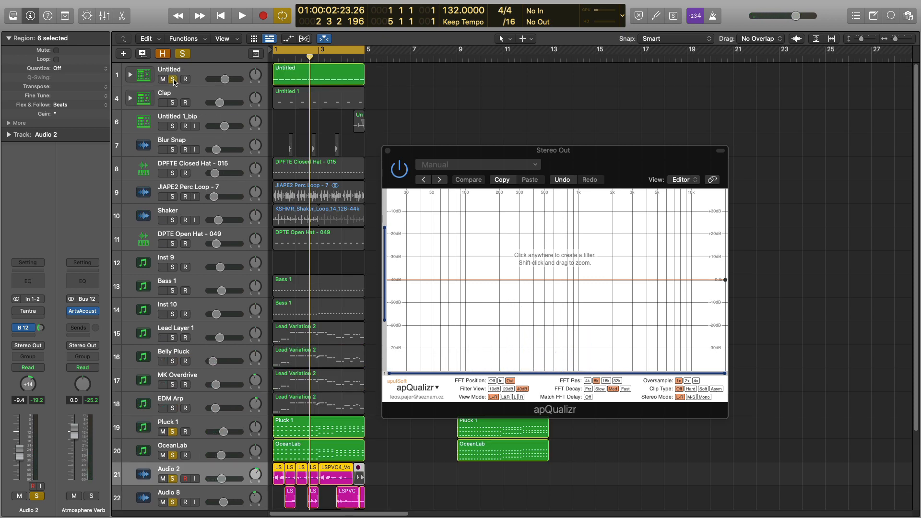
key("space")
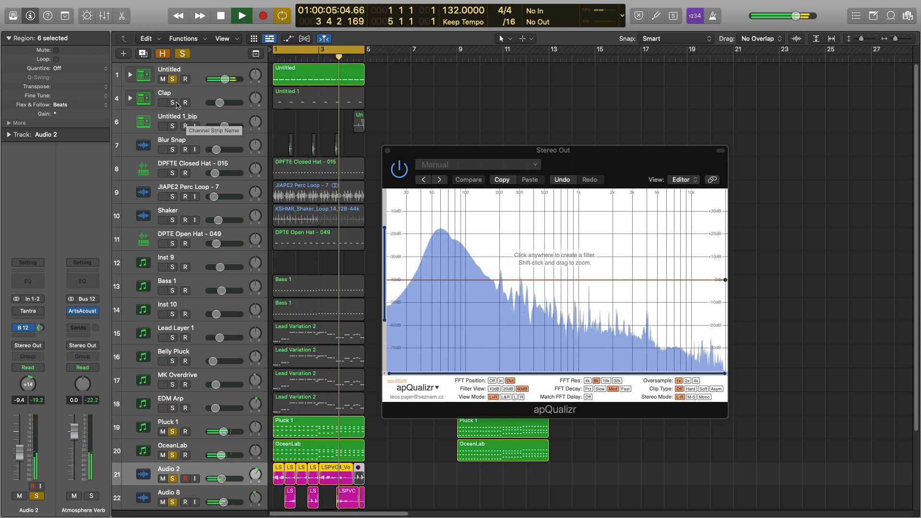
key("space")
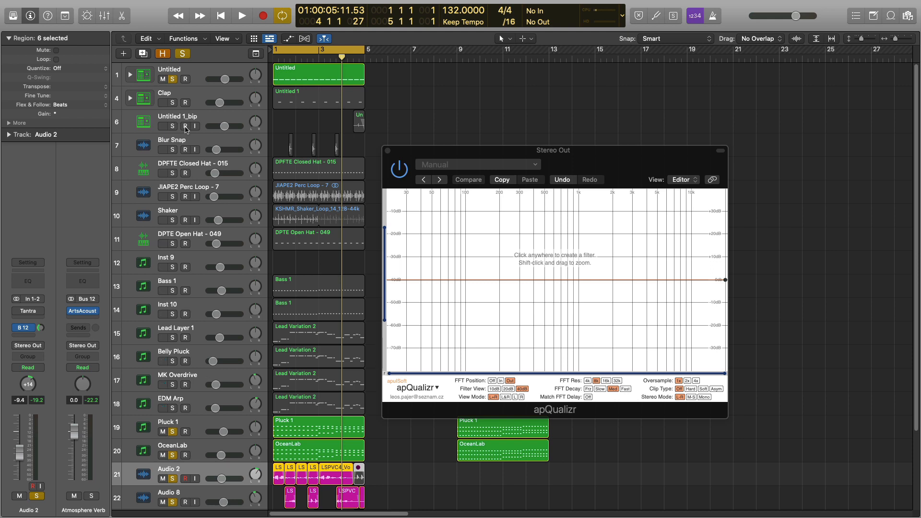
key("space")
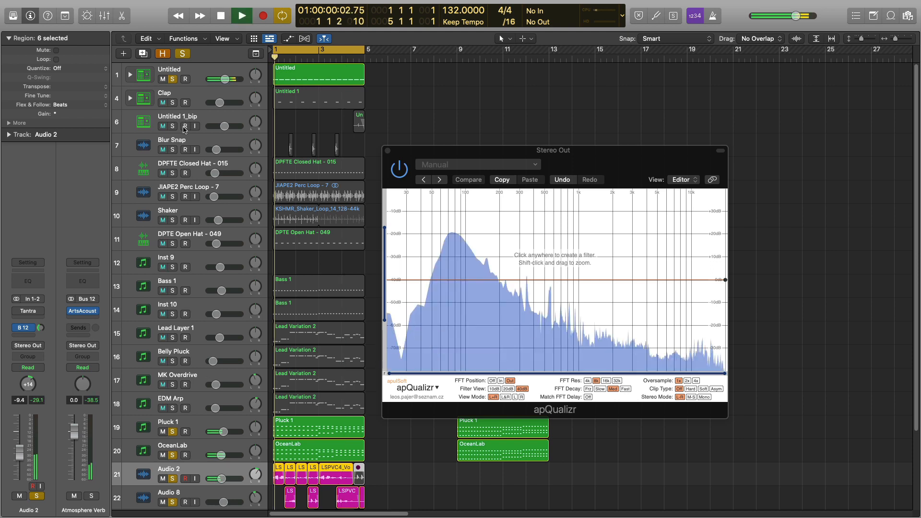
Add the remaining percussion tracks to the solos one by one during playback, from Clap down to DPTE Open Hat - 049
left_click(172, 102)
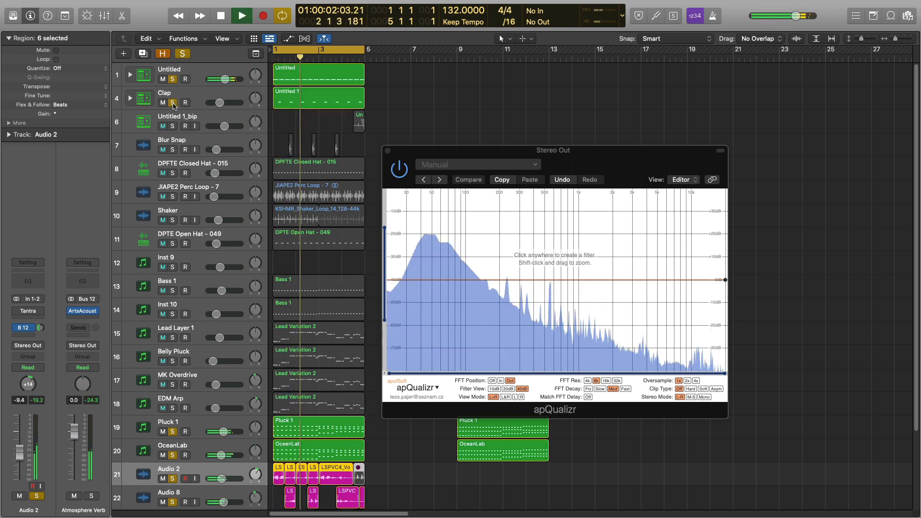
left_click(173, 127)
left_click(173, 150)
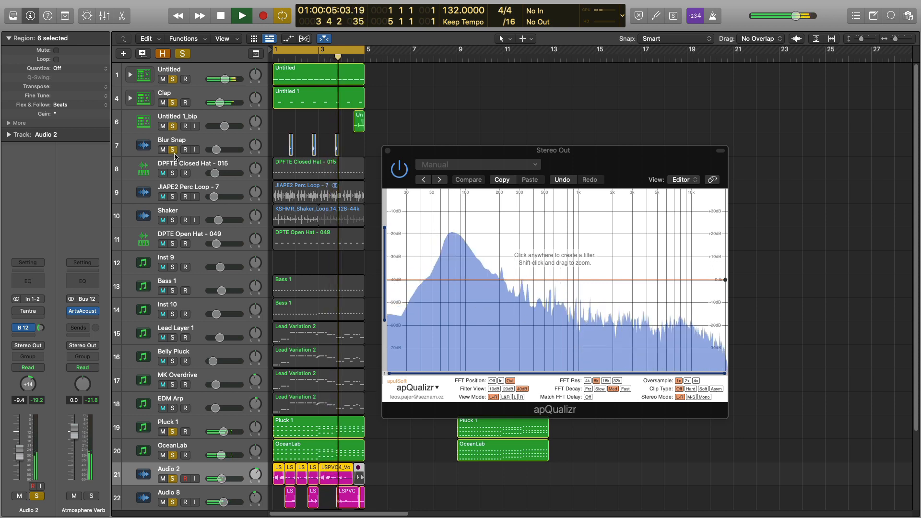
left_click(172, 174)
left_click(173, 197)
left_click(173, 220)
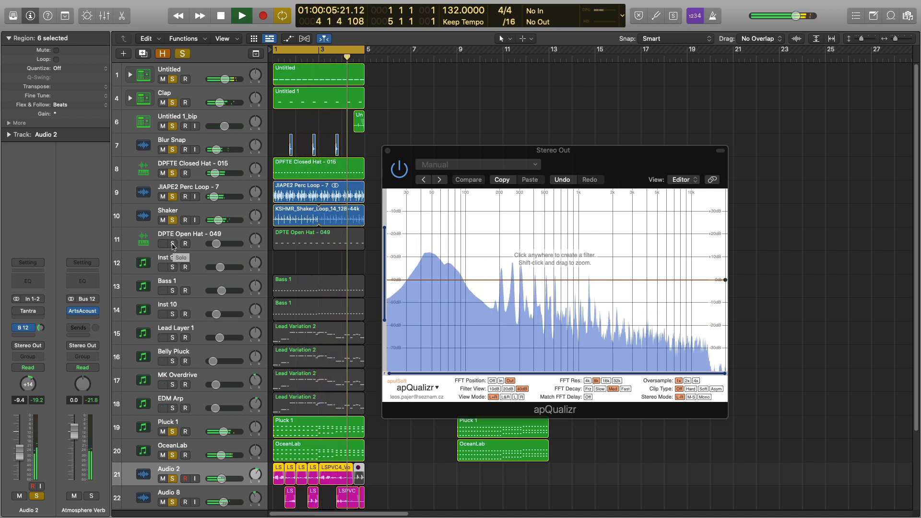
left_click(173, 244)
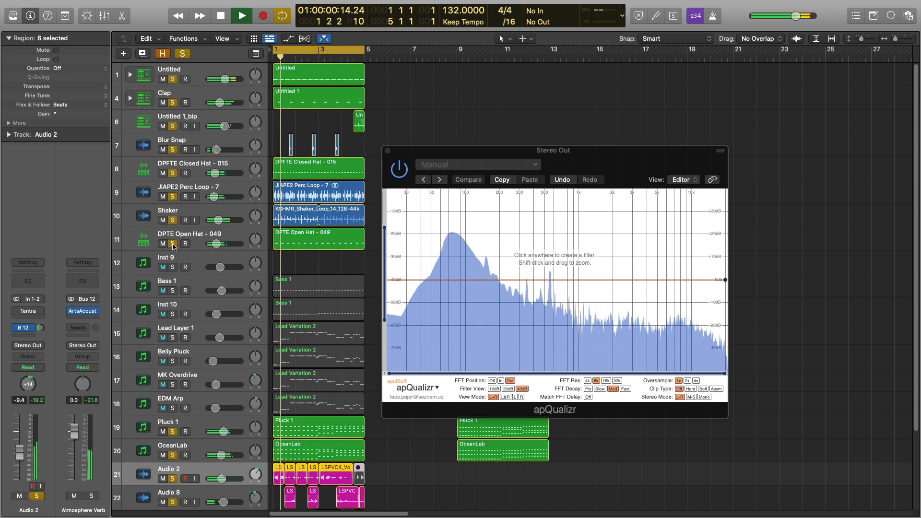
Add the Bass 1 and Inst 10 solos during playback, and remove them again to compare the low end
left_click(172, 290)
left_click(173, 314)
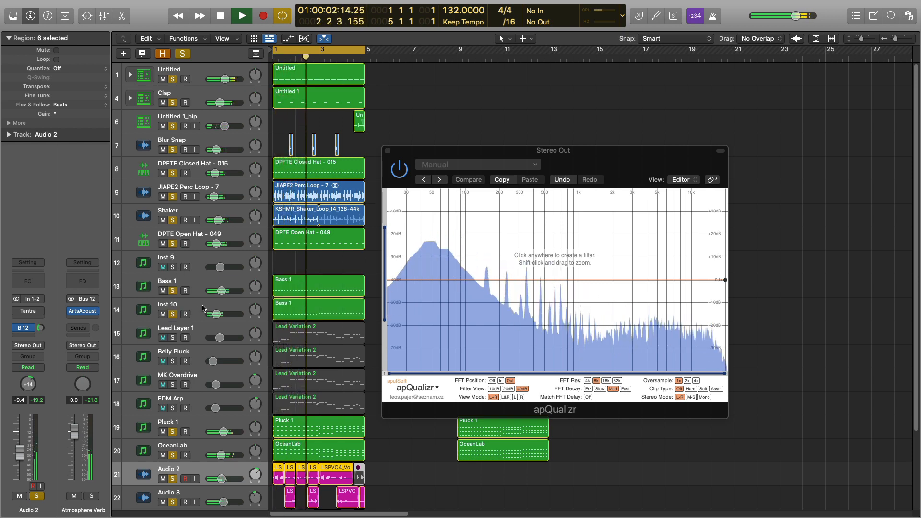
scroll(203, 308, "down", 2)
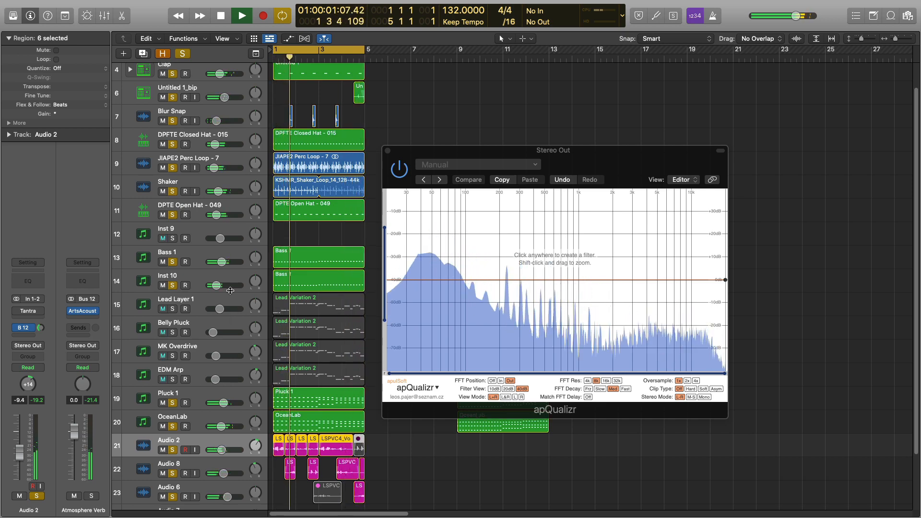
left_click(173, 262)
left_click(172, 285)
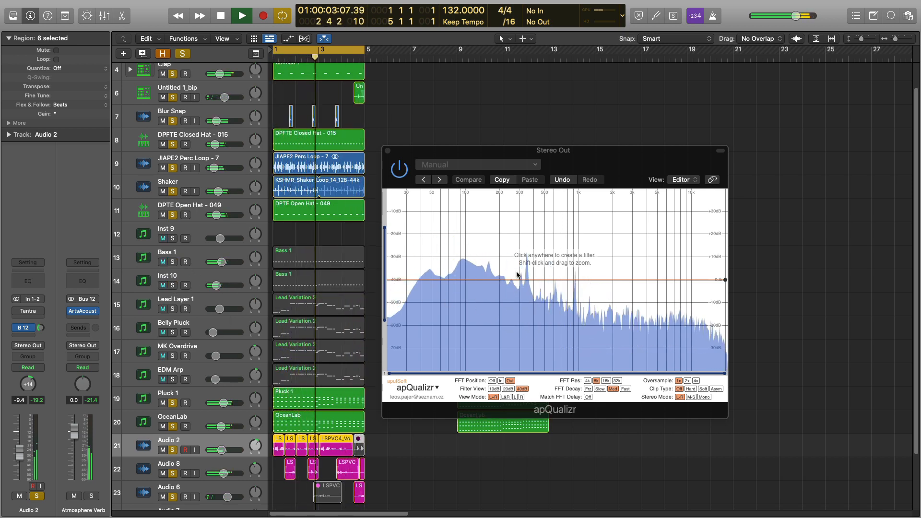
Solo Bass 1 and Inst 10 again and add the Lead Layer 1, Belly Pluck, MK Overdrive and EDM Arp tracks
left_click(174, 263)
left_click(173, 286)
left_click_drag(174, 310, 174, 379)
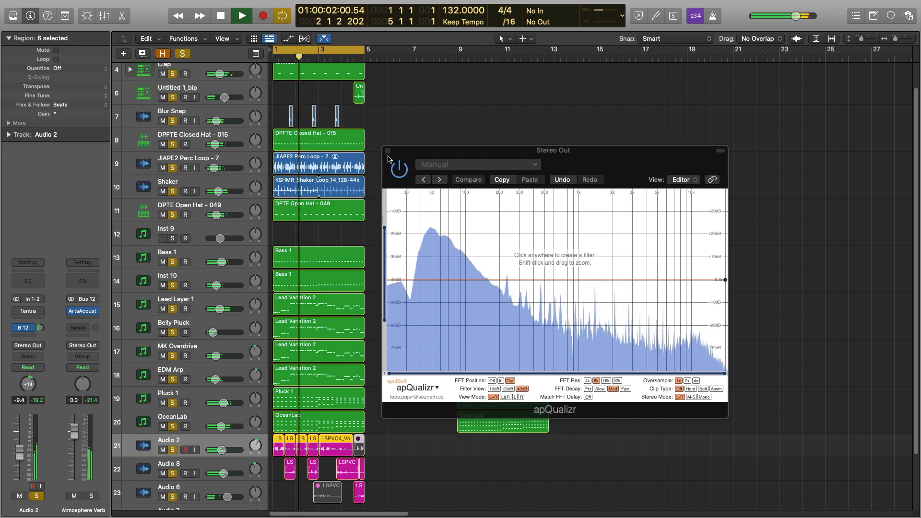
Move the Stereo Out analyzer away from the regions, clear all solos, and play the full drop before stopping
left_click_drag(426, 153, 700, 138)
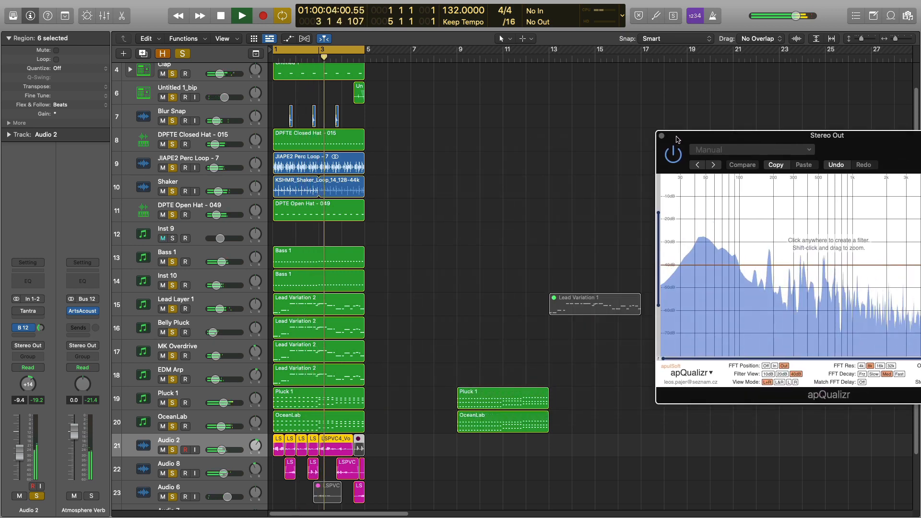
scroll(487, 196, "up", 2)
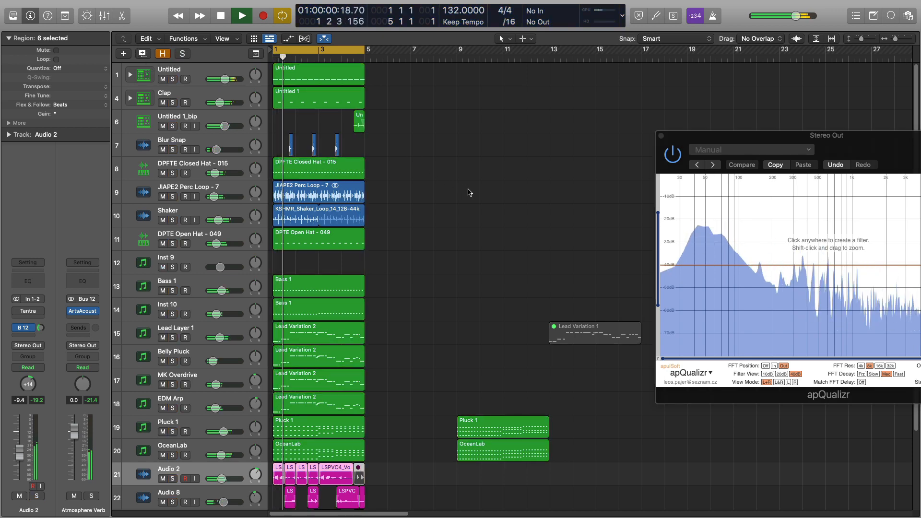
scroll(469, 194, "down", 2)
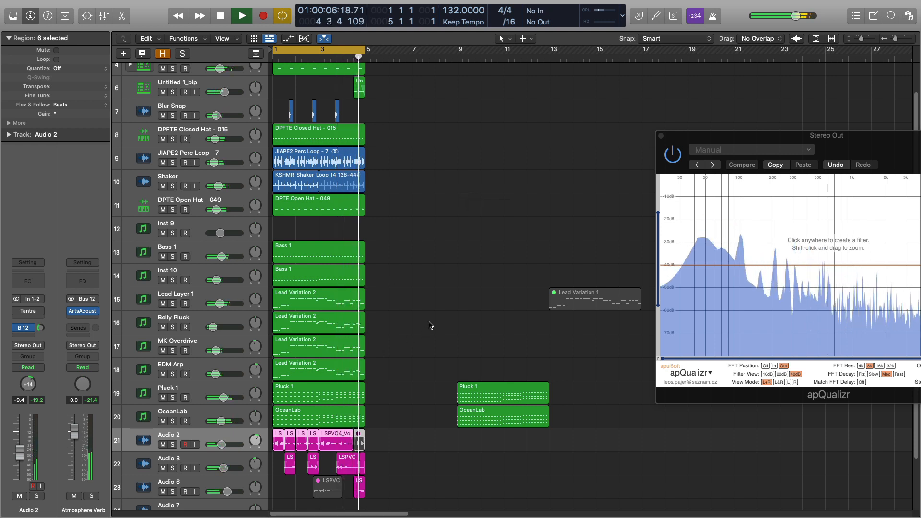
key("space")
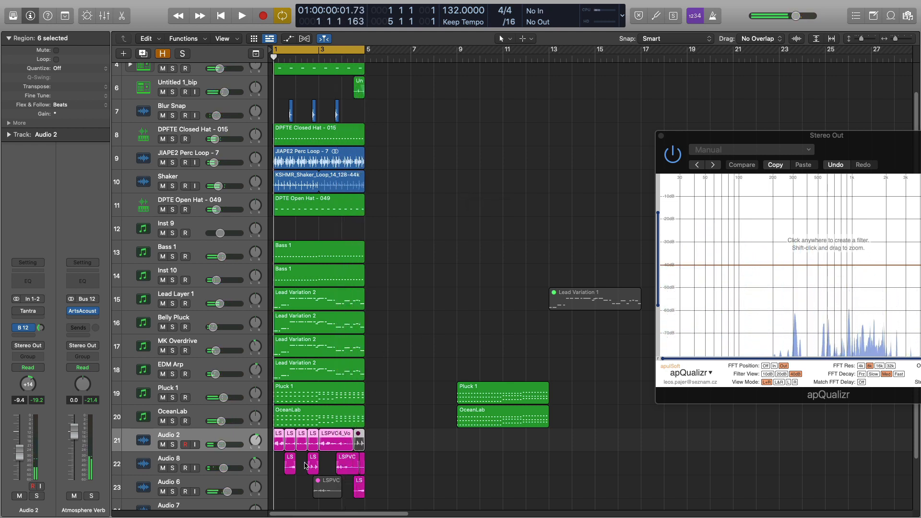
Select a vocal region on Audio 8 and the first OceanLab region, and play Audio 8 on its own in solo
left_click(320, 468)
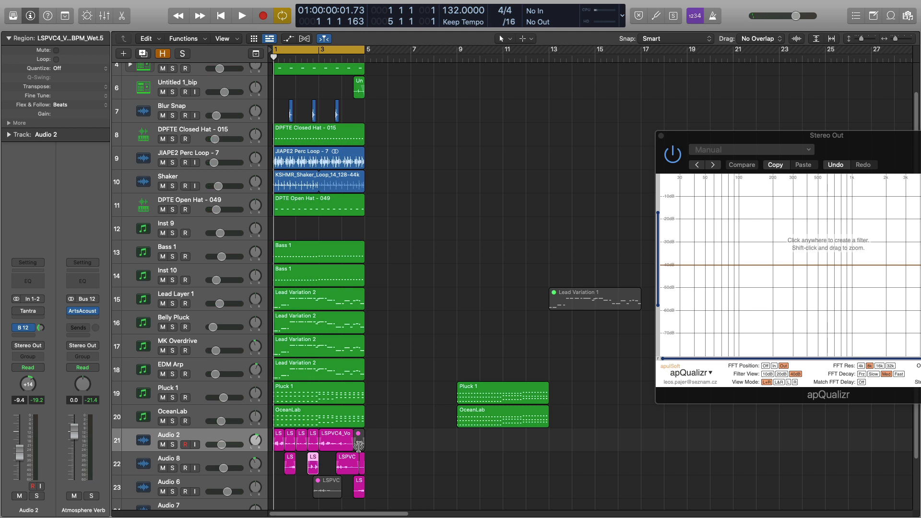
left_click(333, 420)
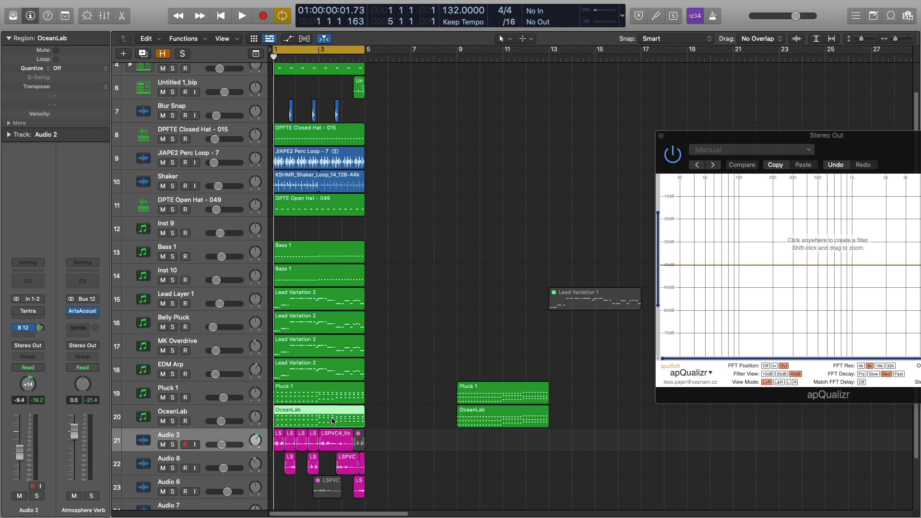
left_click(172, 468)
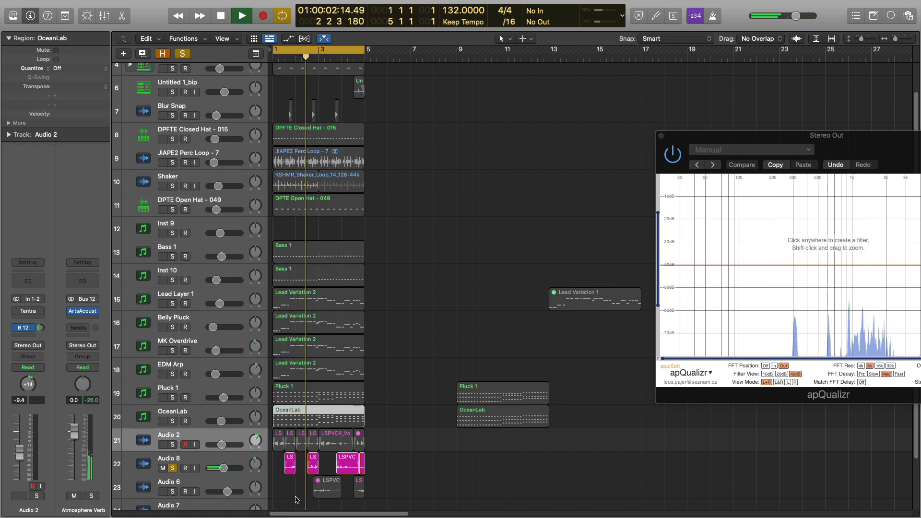
Add the OceanLab and Pluck 1 tracks to the Audio 8 solo and play the three together
key("space")
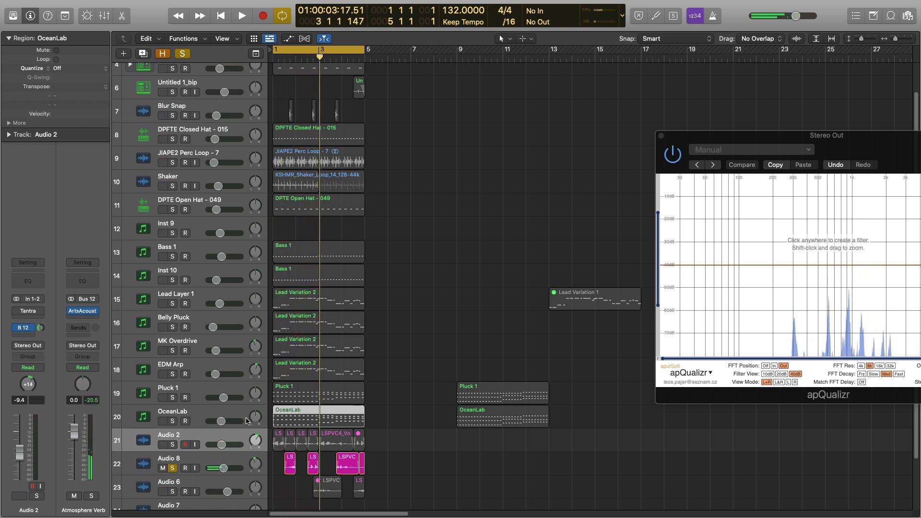
left_click(172, 422)
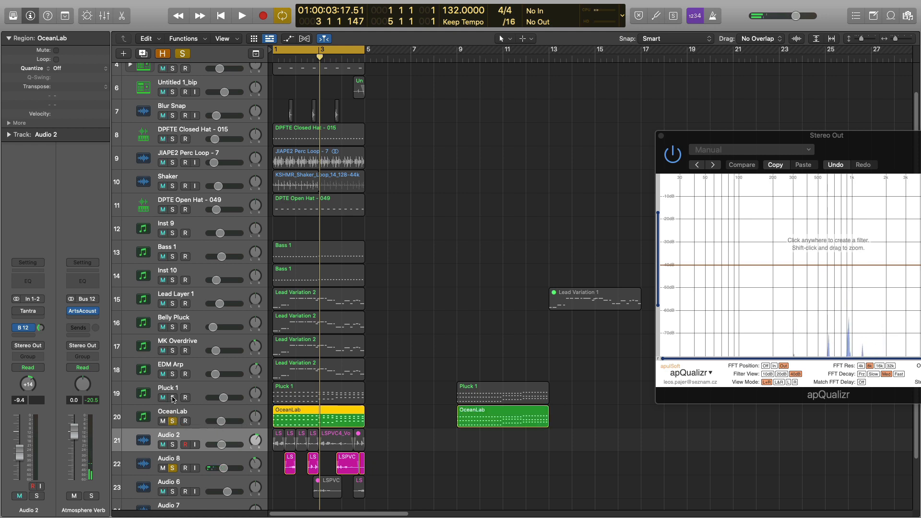
left_click(173, 398)
key("space")
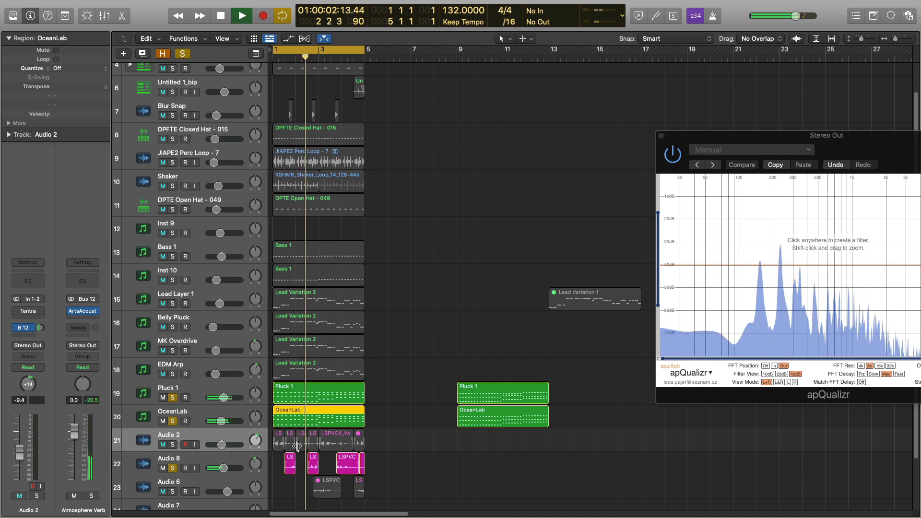
key("space")
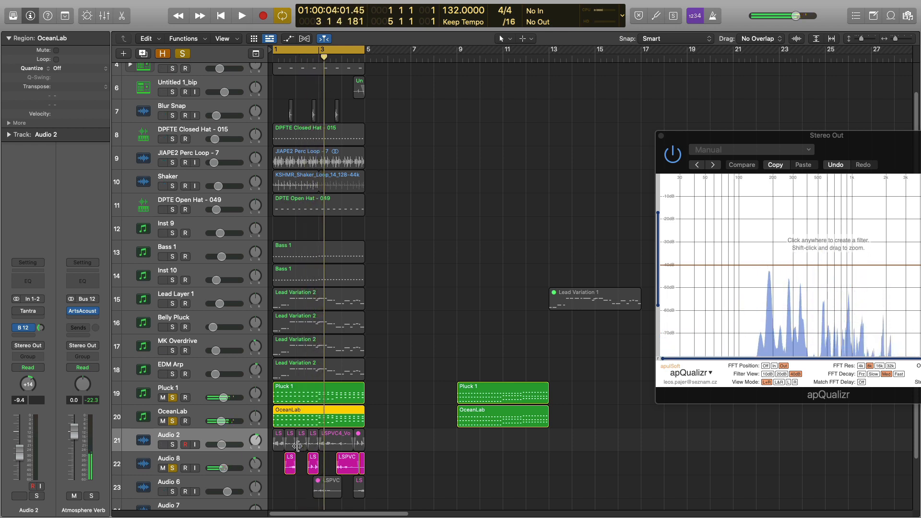
Clear the solos on Pluck 1, OceanLab and Audio 8
left_click(172, 398)
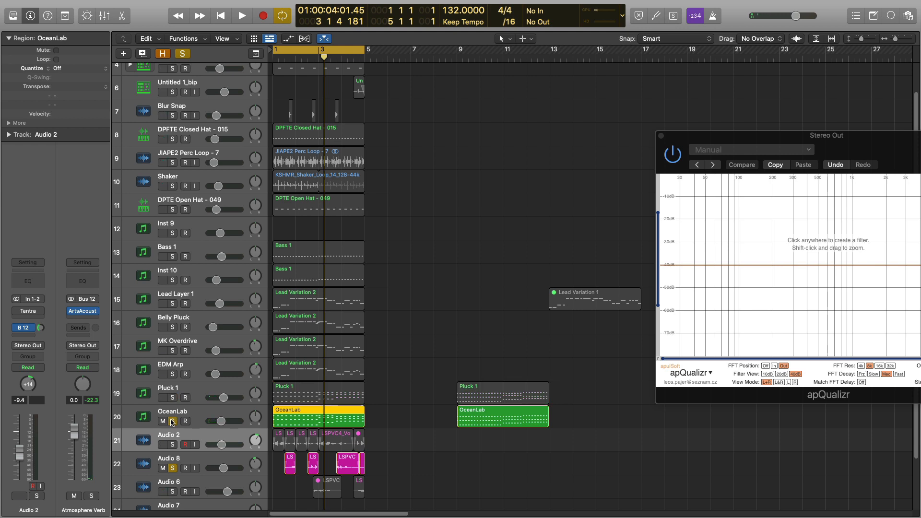
left_click(173, 421)
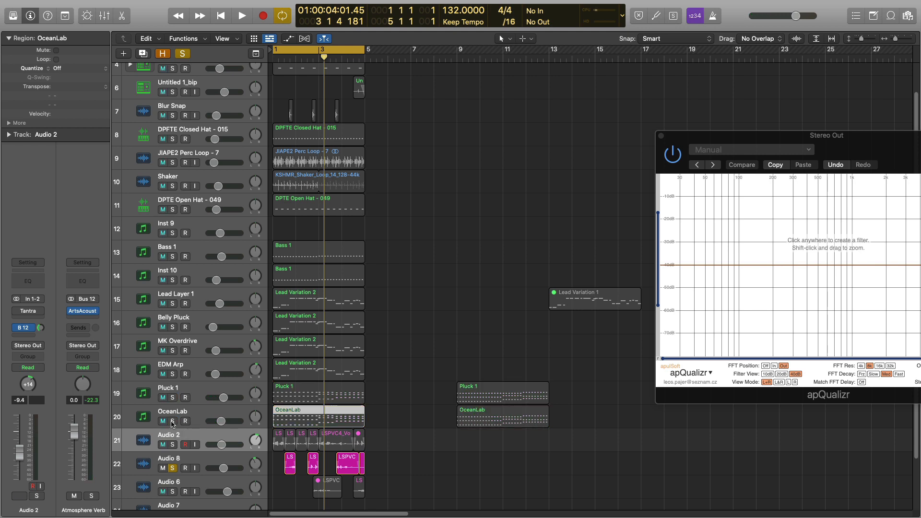
left_click(173, 469)
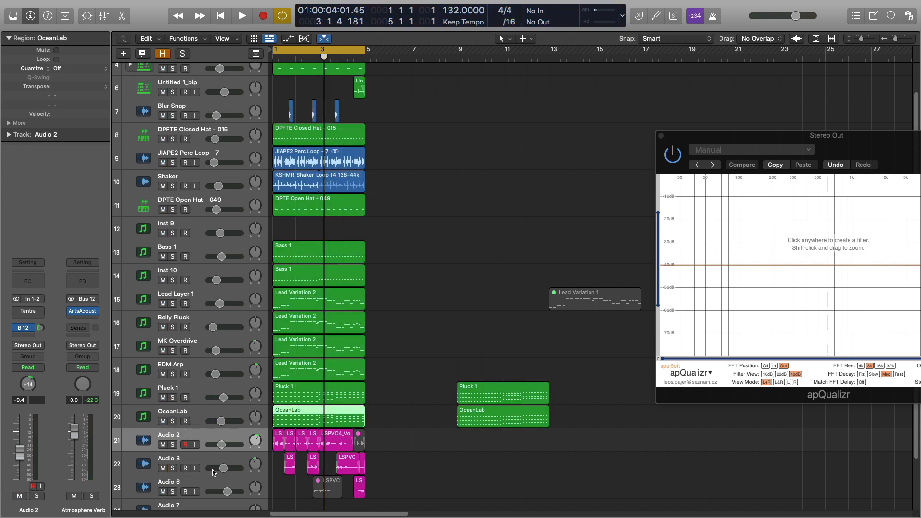
Unmute the last vocal region on Audio 2, mute the last one on Audio 6, and play the full drop
left_click(360, 444)
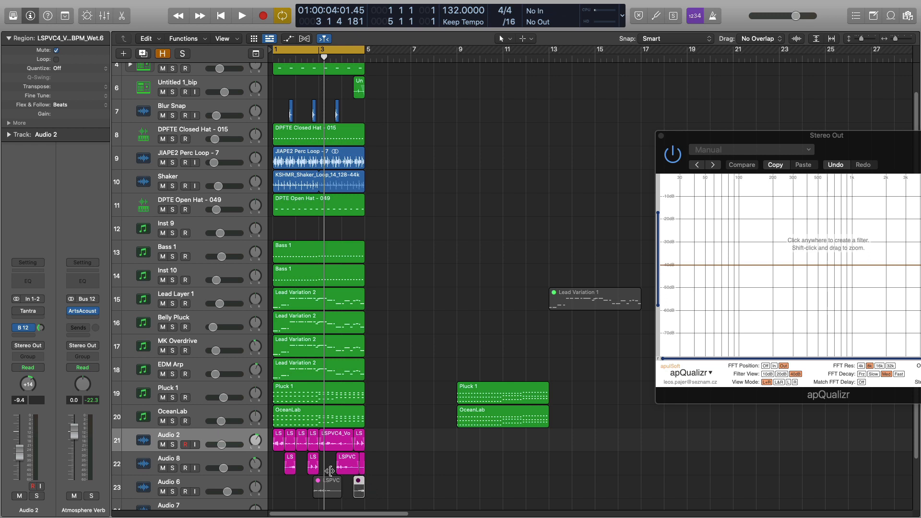
key("space")
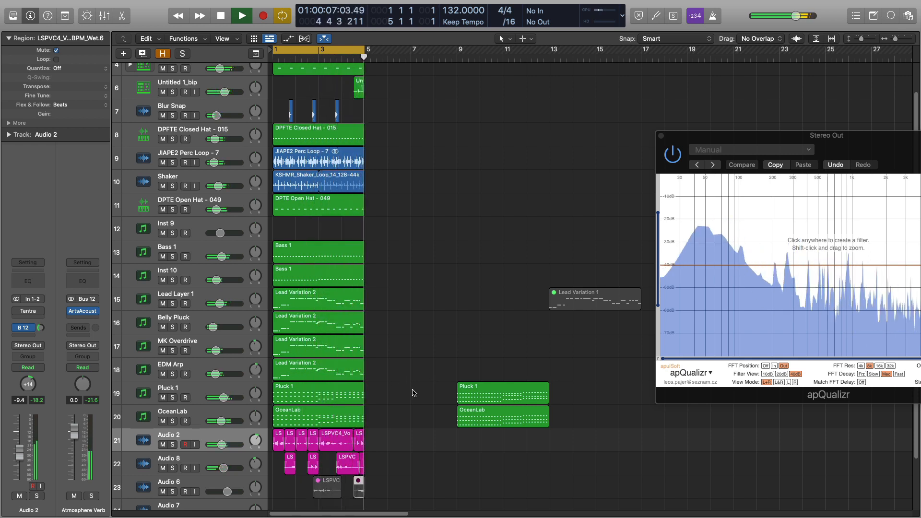
key("space")
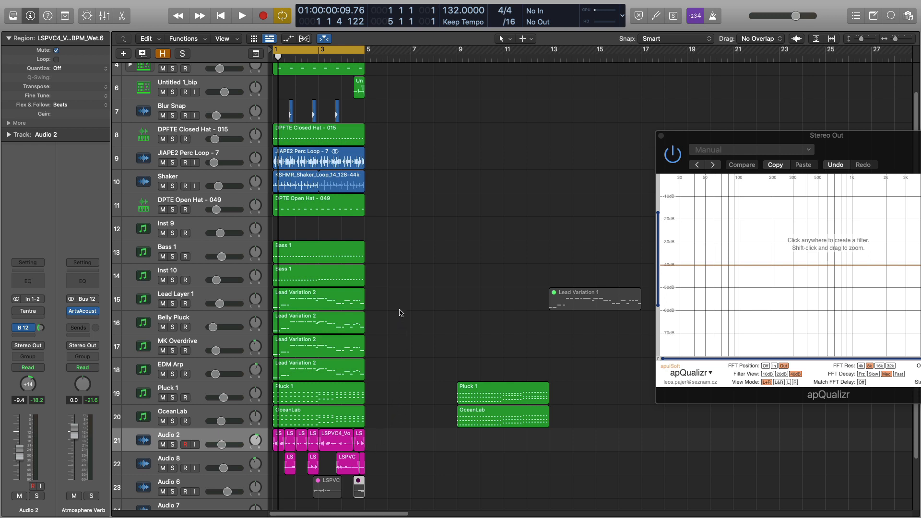
Lower Inst 10's volume to -14.8 dB while playing it soloed with Bass 1, and return to the full mix
key("space")
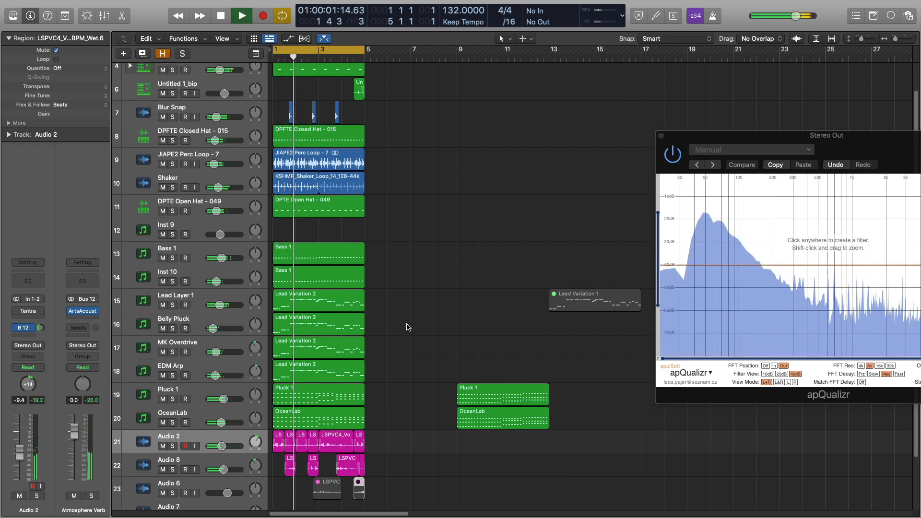
left_click(172, 258)
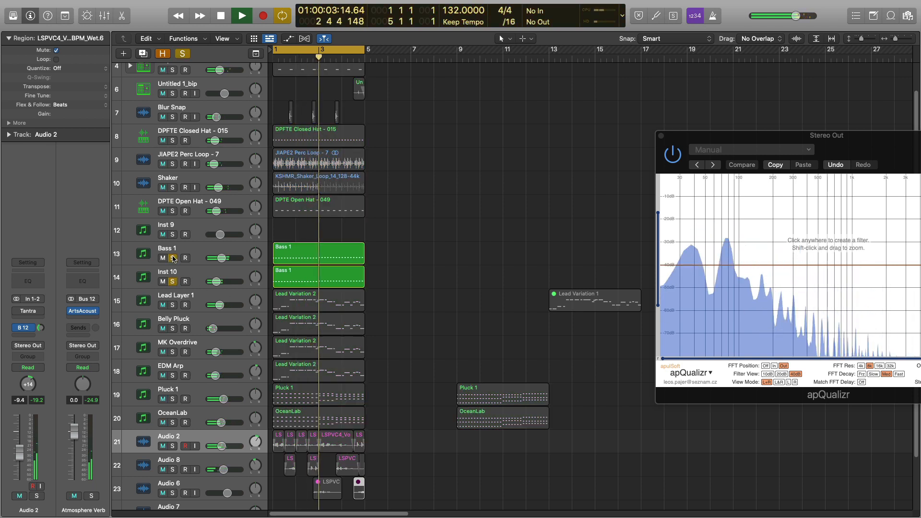
mouse_move(224, 286)
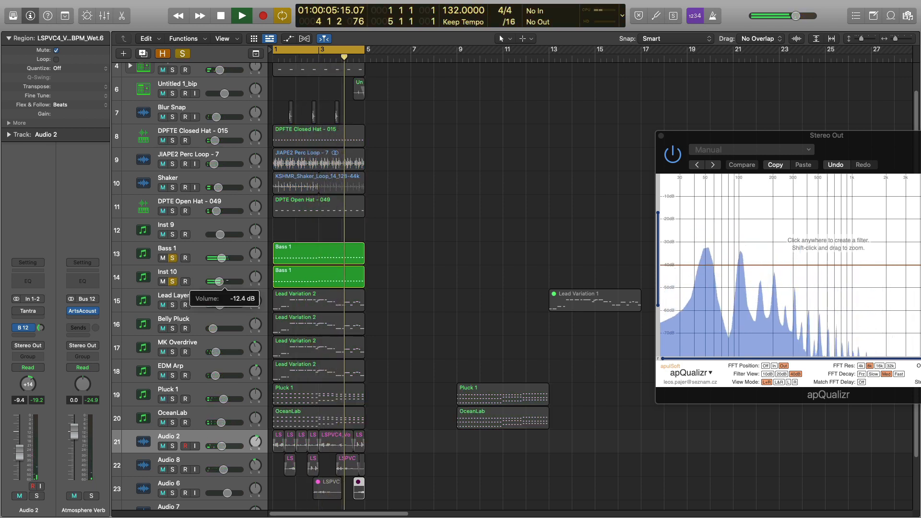
mouse_move(219, 282)
left_mouse_down()
mouse_move(237, 282)
mouse_move(218, 281)
left_mouse_up()
left_click(173, 258)
left_click(173, 282)
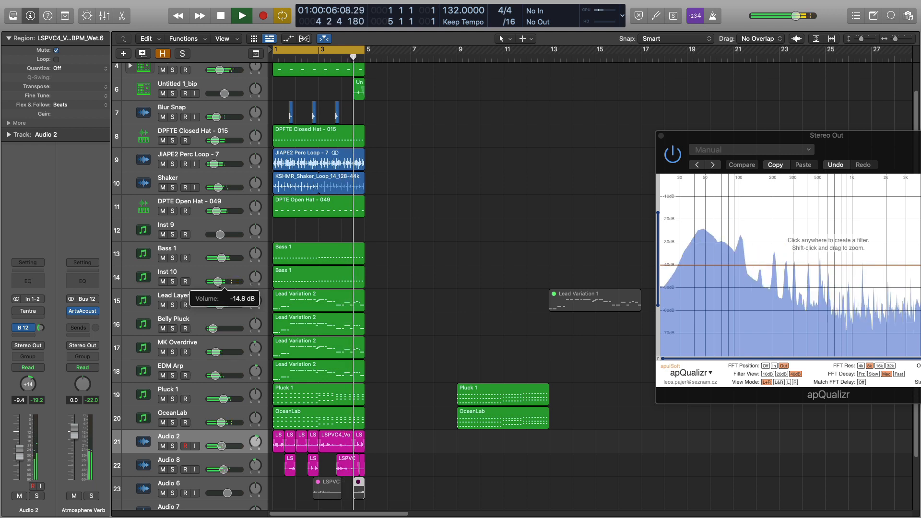
key("space")
Fine-tune the filter 1 cutoff in OceanLab's Spire synth during playback, comparing it with the saved setting
left_click(147, 414)
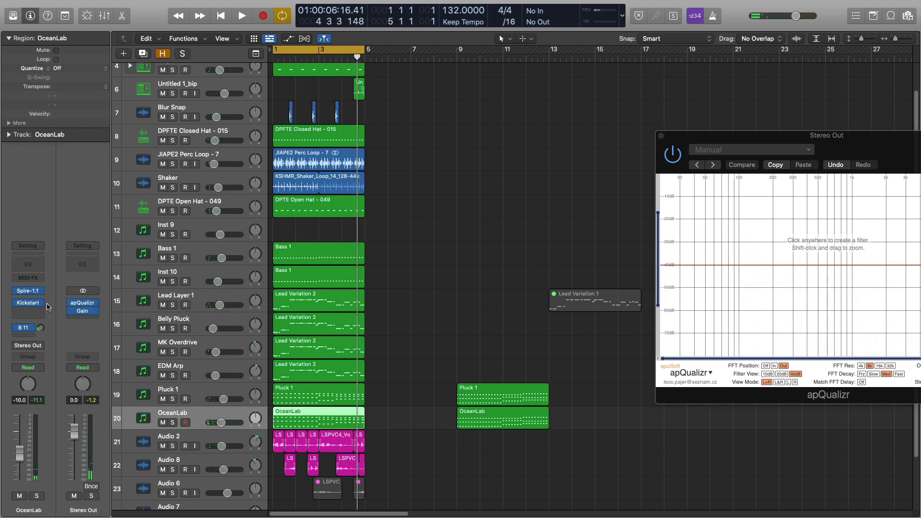
left_click(29, 291)
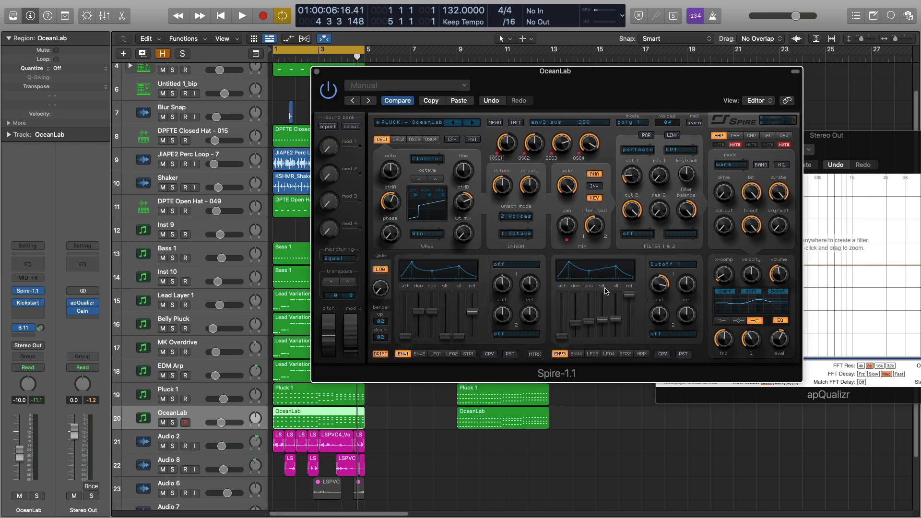
key("space")
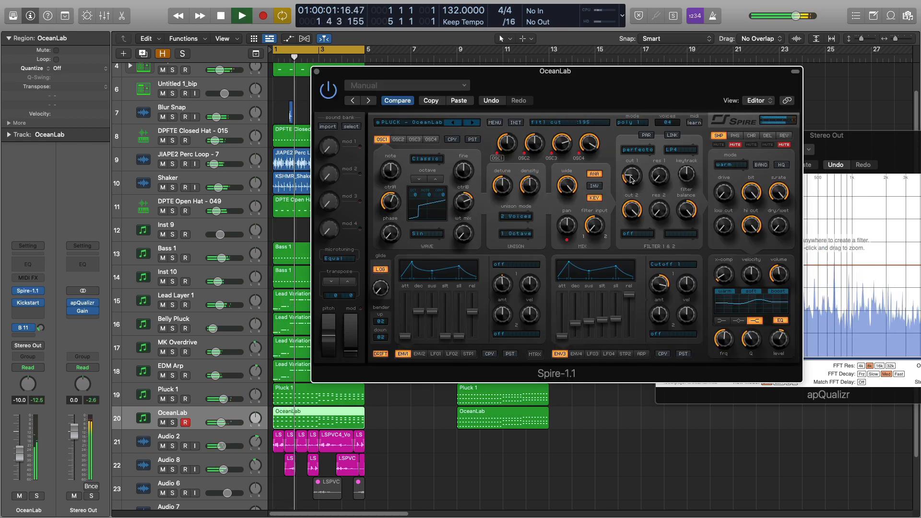
mouse_move(633, 178)
left_mouse_down()
mouse_move(641, 157)
mouse_move(634, 178)
left_mouse_up()
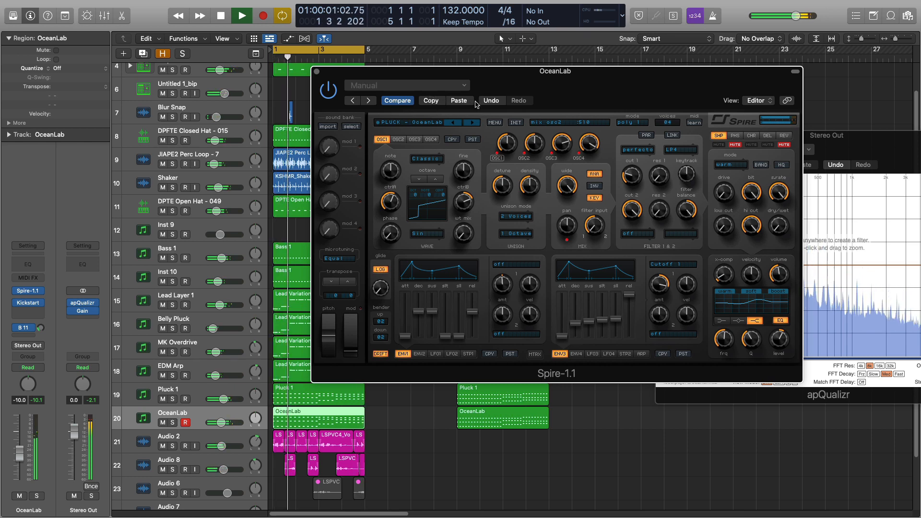
left_click(397, 101)
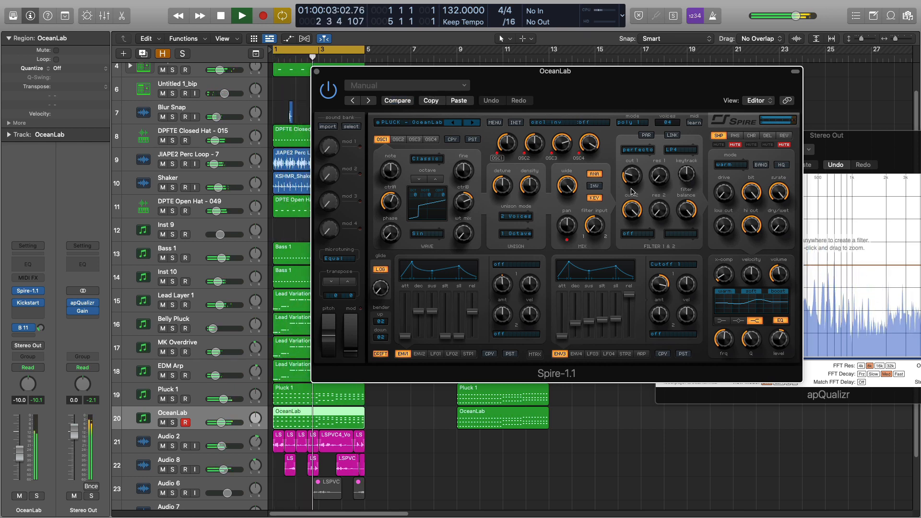
left_click(397, 101)
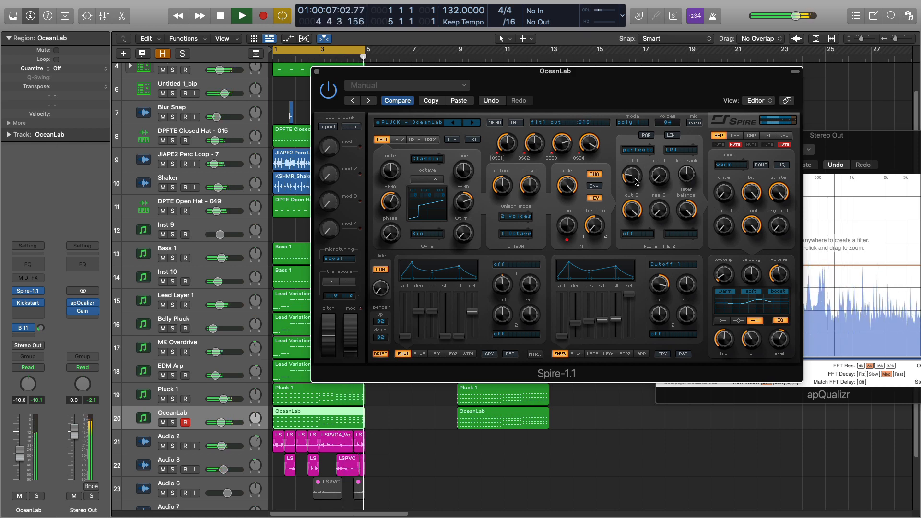
Close the Spire and Stereo Out analyzer windows and stop playback
key("space")
left_click(317, 72)
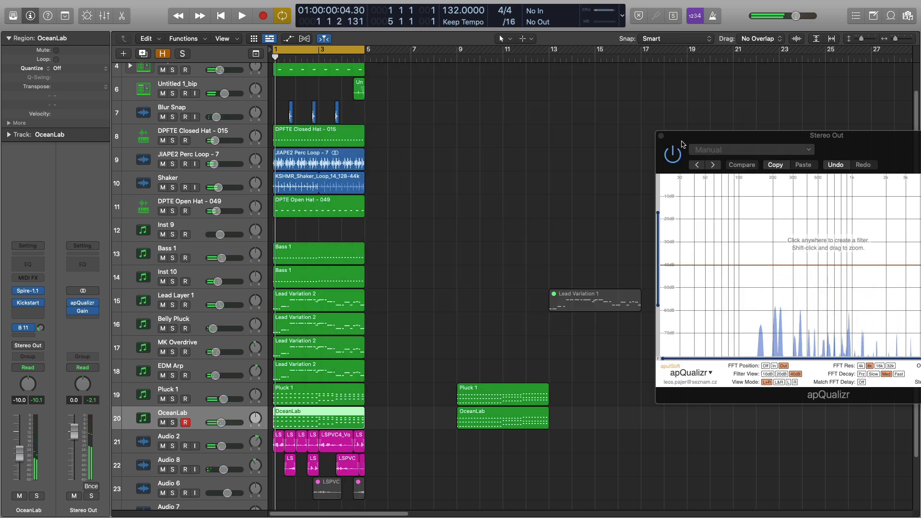
left_click(658, 135)
key("space")
key("space")
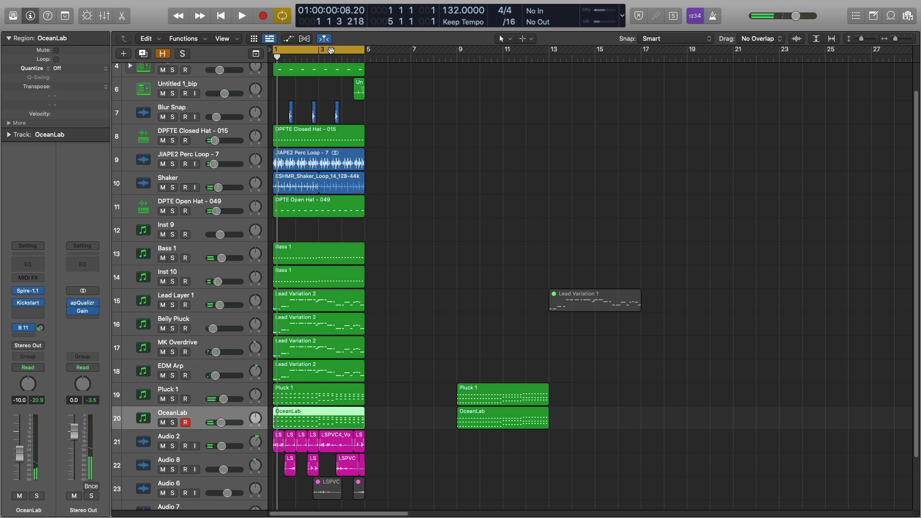
left_click_drag(328, 52, 333, 51)
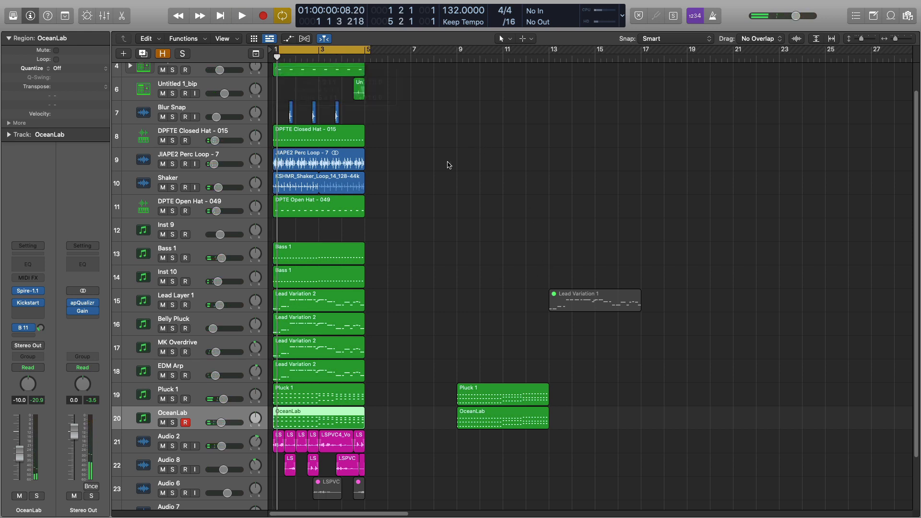
left_click(331, 253)
key("super+z")
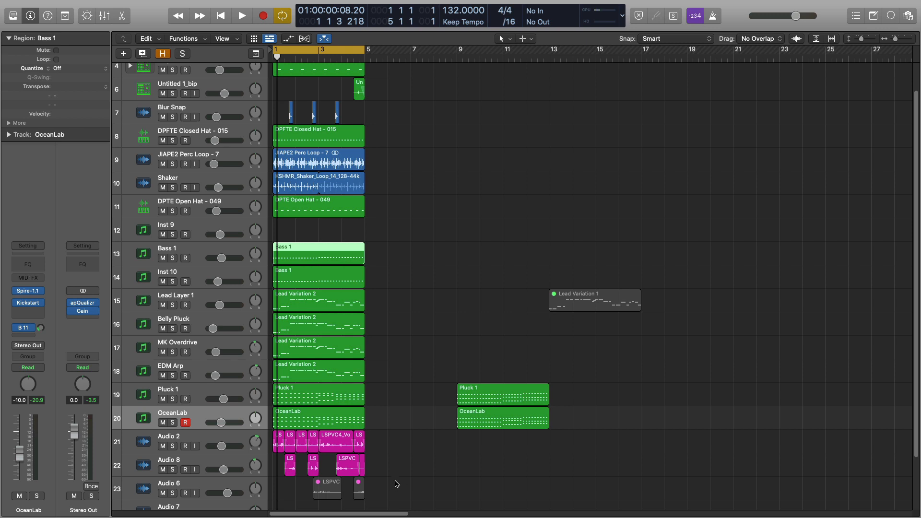
Duplicate all regions of the first four bars at bar 5 and extend the cycle range to bar 9
mouse_move(396, 483)
left_mouse_down()
mouse_move(271, 79)
mouse_move(239, 35)
left_mouse_up()
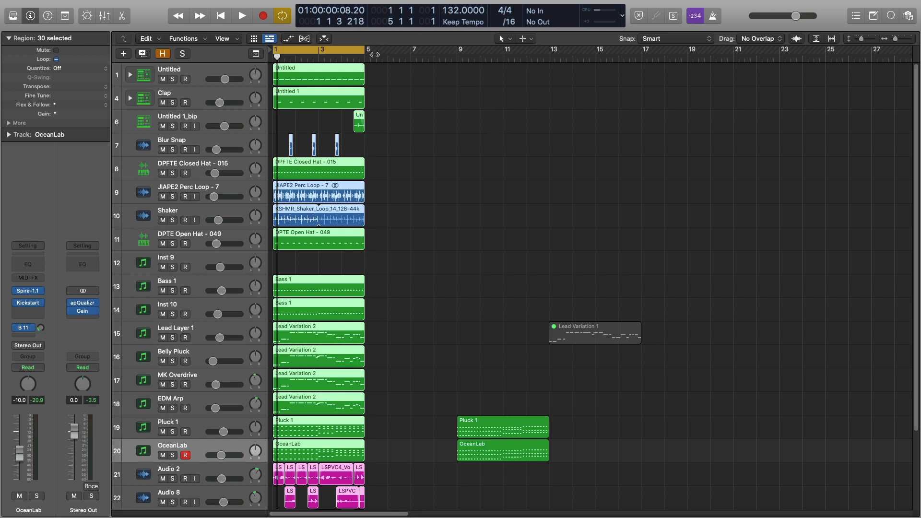
left_click(373, 55)
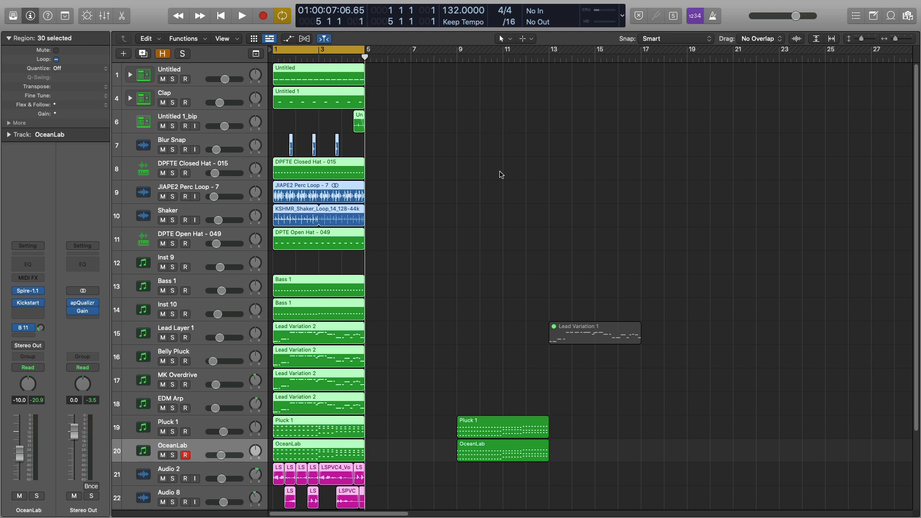
key("super+v")
left_click(513, 164)
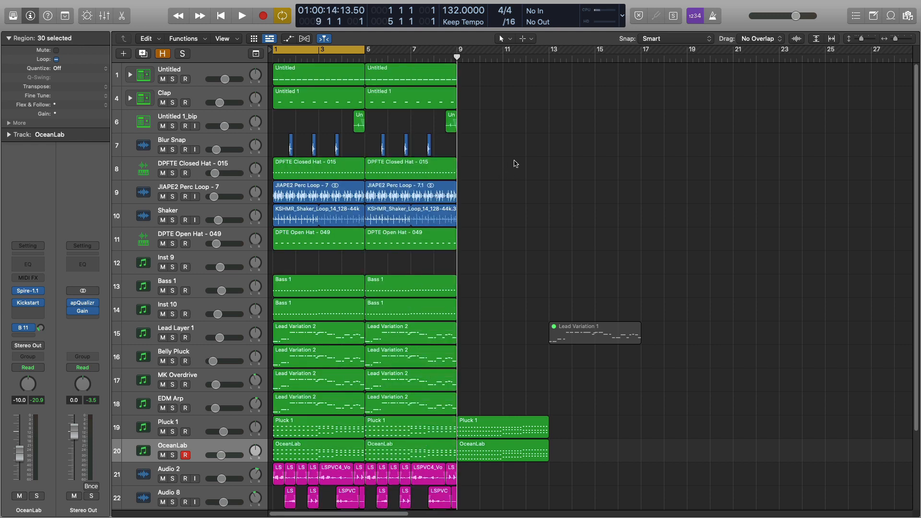
left_click_drag(362, 49, 457, 49)
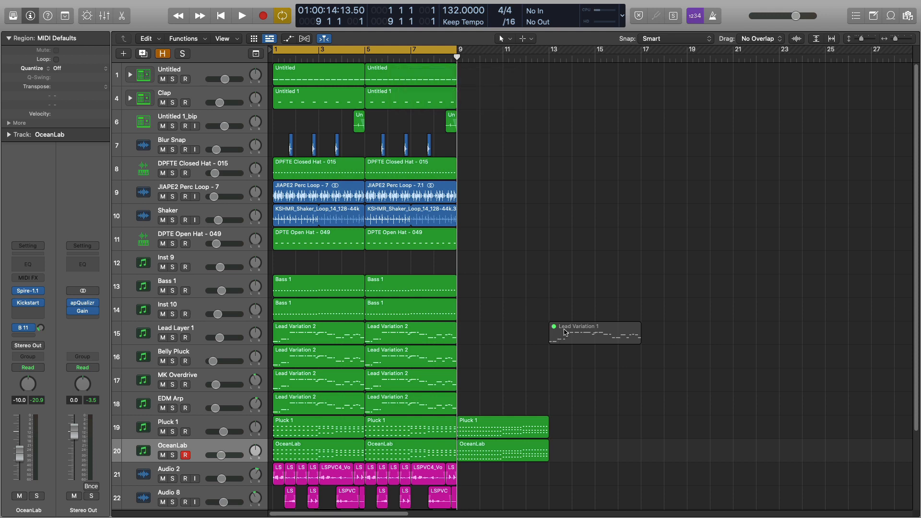
Move the spare Pluck 1 and OceanLab regions at bar 9, together with the muted Lead Variation 1, out to bar 34
left_click_drag(472, 371, 572, 413)
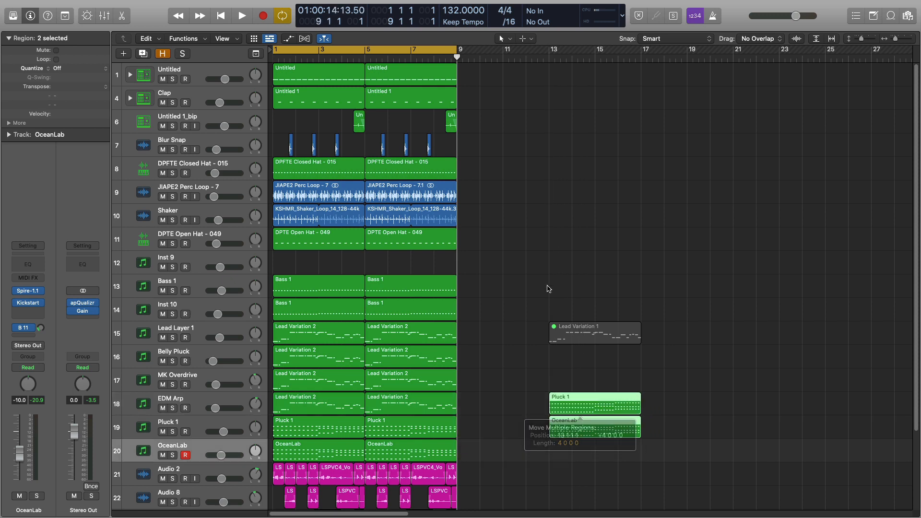
left_click_drag(529, 262, 649, 480)
scroll(464, 308, "right", 10)
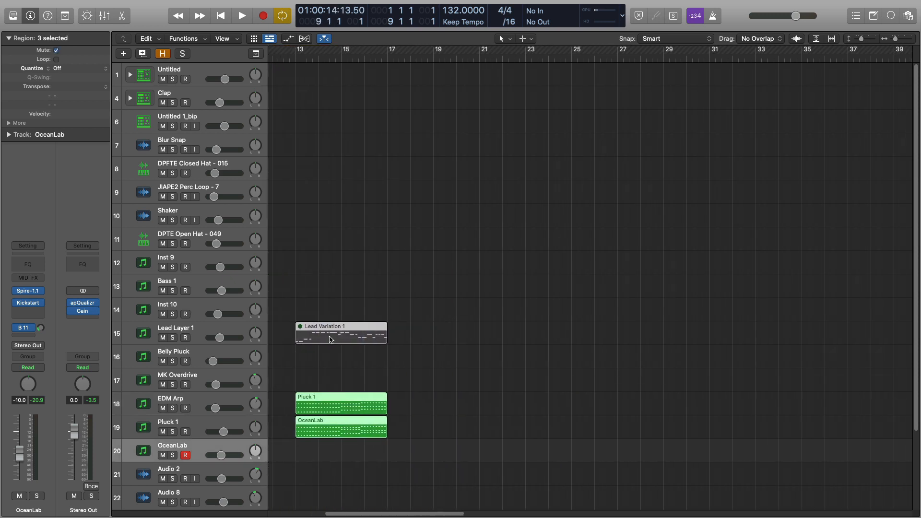
left_click_drag(368, 338, 797, 333)
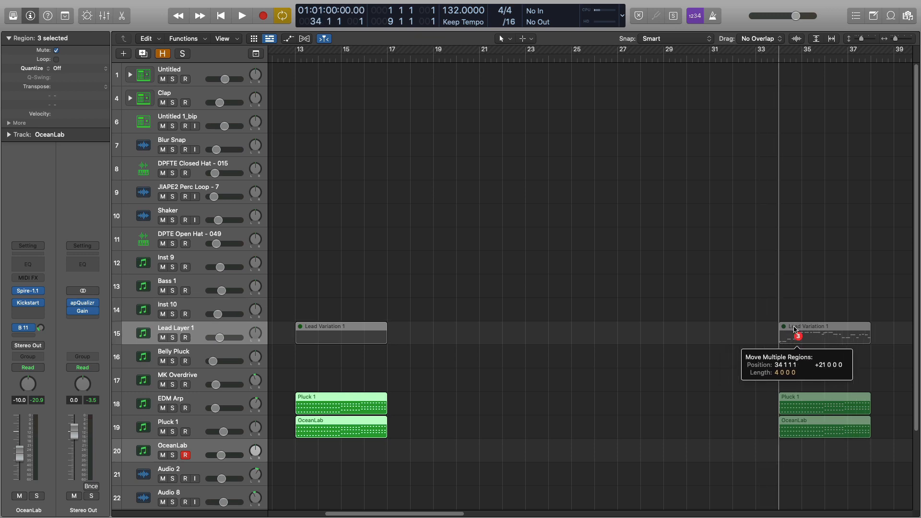
left_click_drag(798, 333, 798, 333)
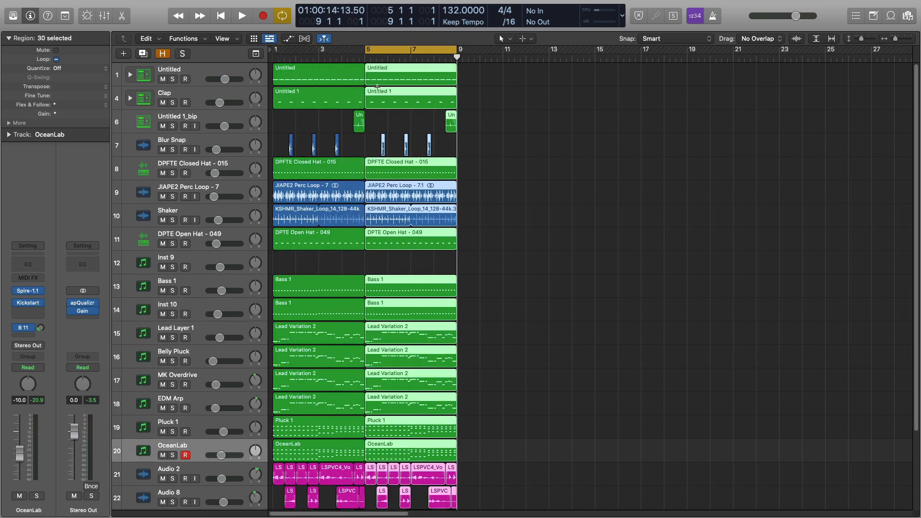
Repeat the selected regions of bars 5 to 9 twice to extend the drop to bar 17, and deselect them
key("super+r")
key("super+r")
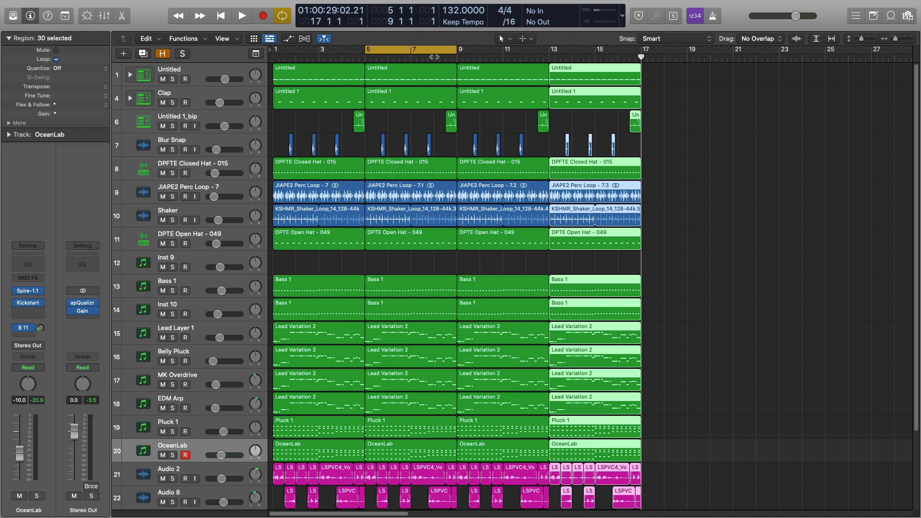
left_click(648, 157)
Mute the Pluck 1 and OceanLab regions in the first eight bars
scroll(396, 301, "down", 3)
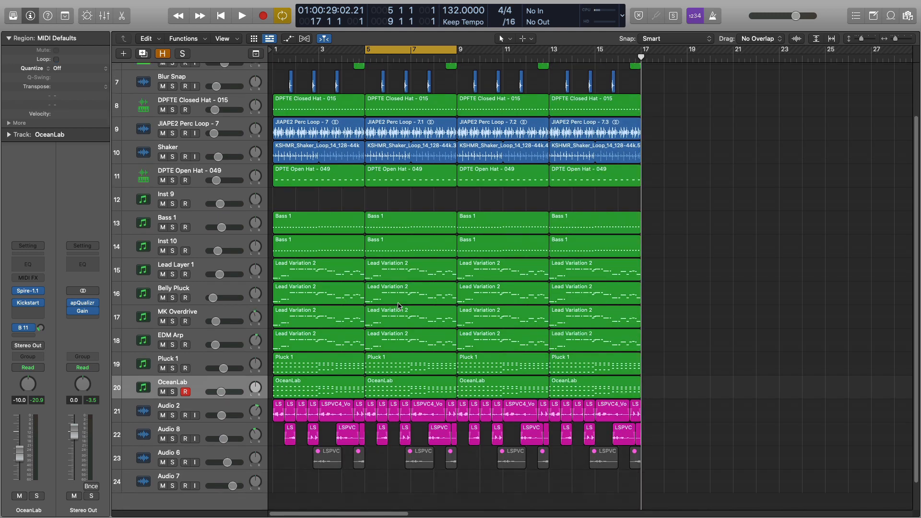
left_click(303, 368)
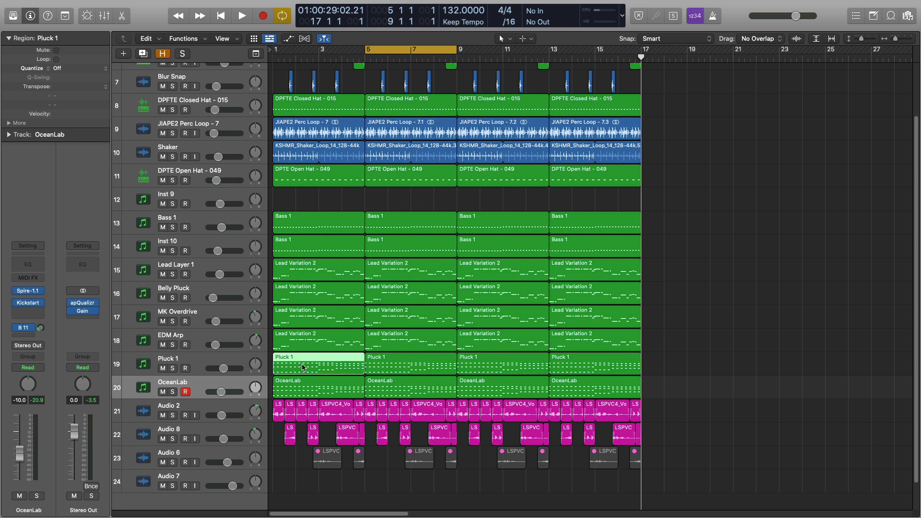
key("ctrl+m")
left_click(305, 384)
key("ctrl+m")
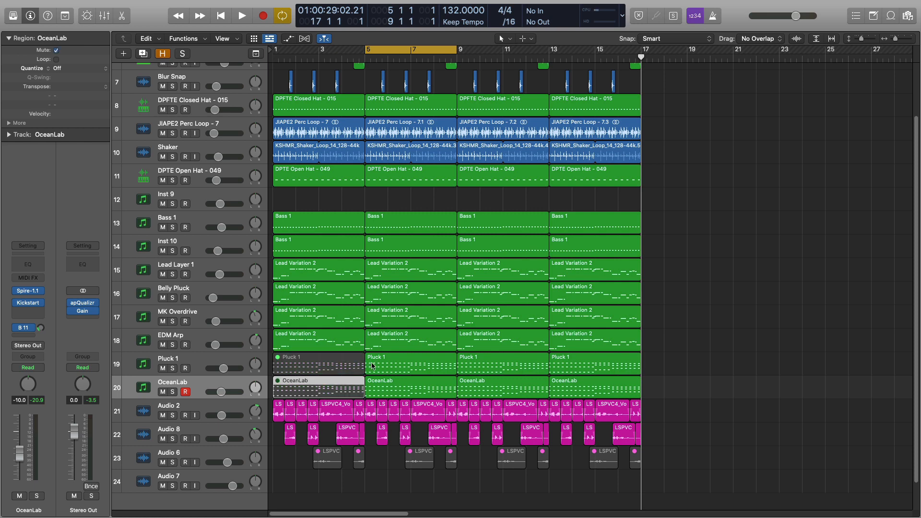
left_click(384, 362)
left_click(386, 385)
key("ctrl+m")
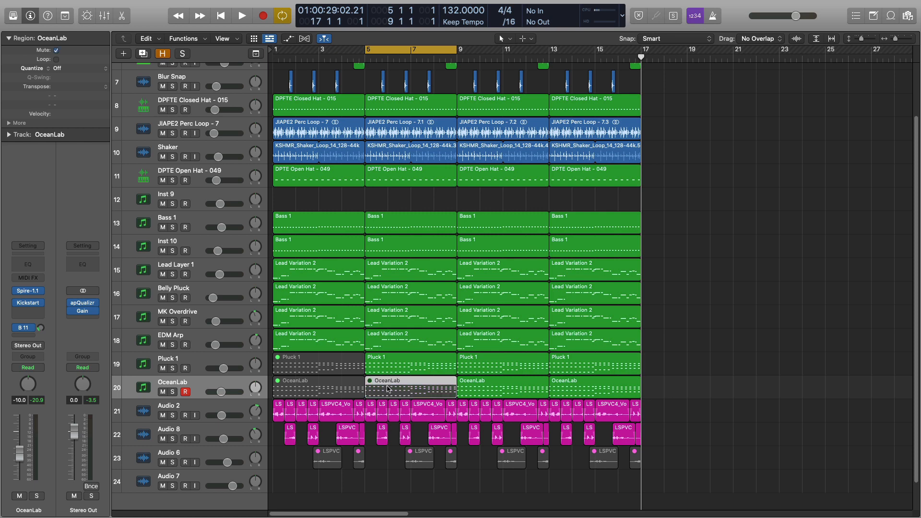
left_click(385, 369)
key("ctrl+m")
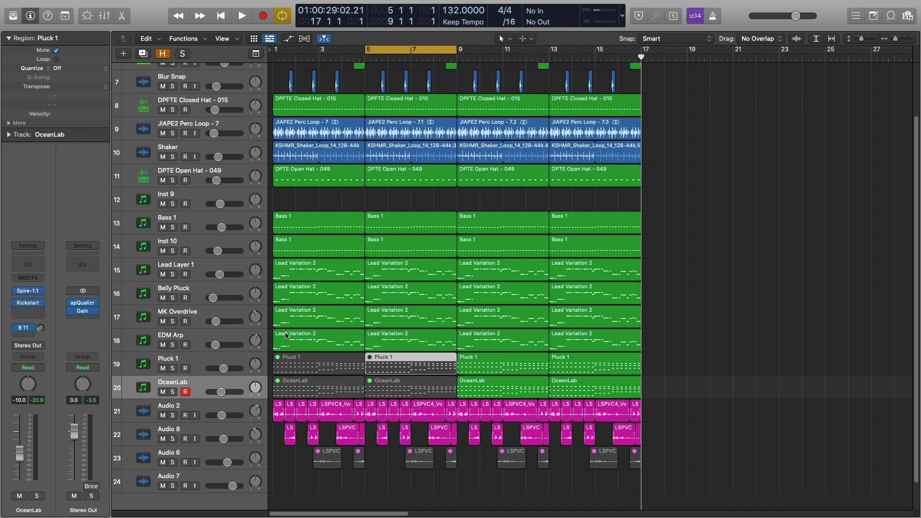
Mute the Lead Variation 2 regions of bars 1 to 5 on the Lead Layer 1, Belly Pluck, MK Overdrive and EDM Arp tracks
left_click(293, 275, "shift")
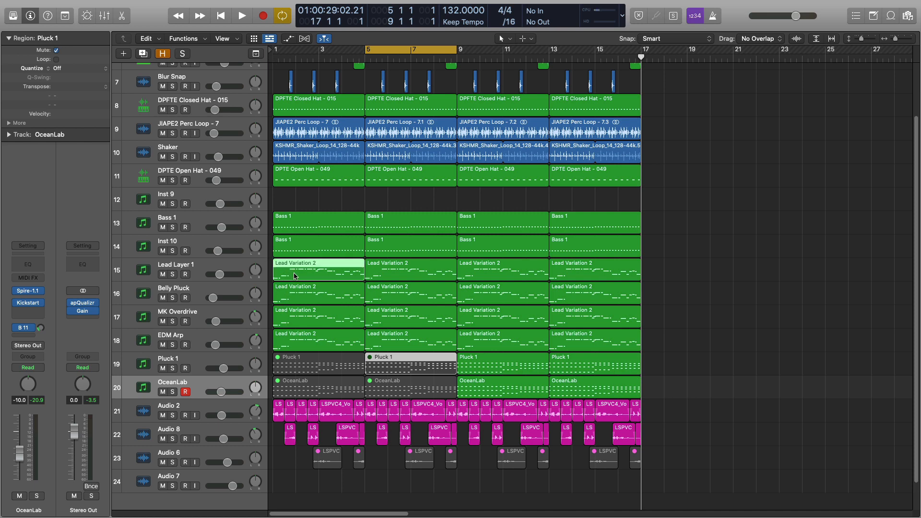
left_click(297, 298, "shift")
left_click(298, 316, "shift")
left_click(306, 342, "shift")
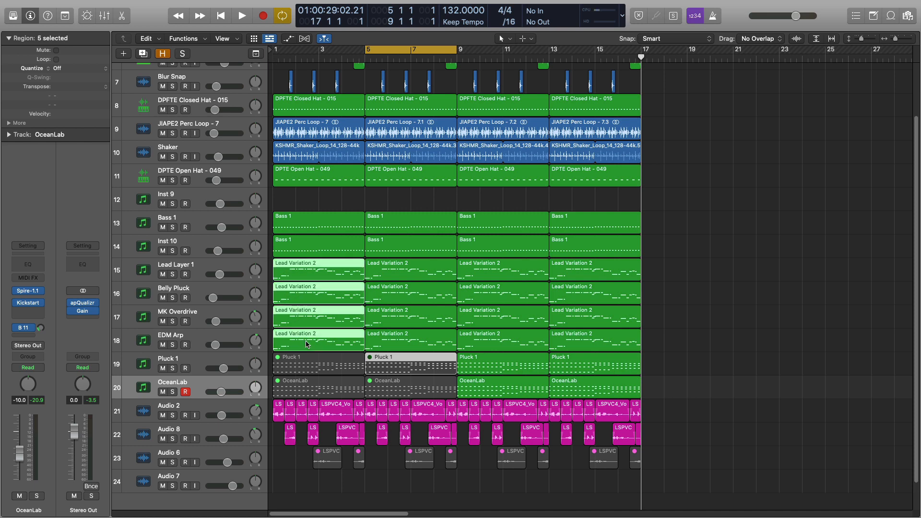
key("ctrl+m")
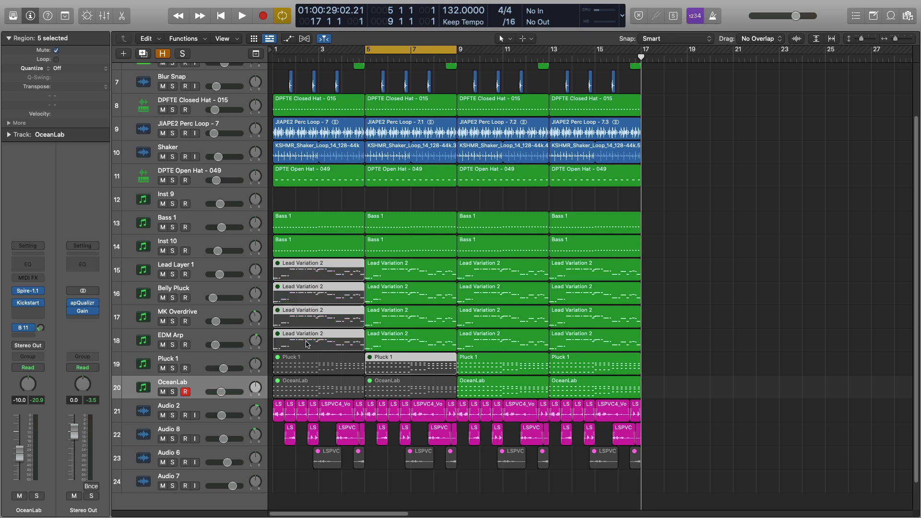
Mute the first four-bar Bass 1 regions on the Bass 1 and Inst 10 tracks
left_click(291, 216)
key("shift+m")
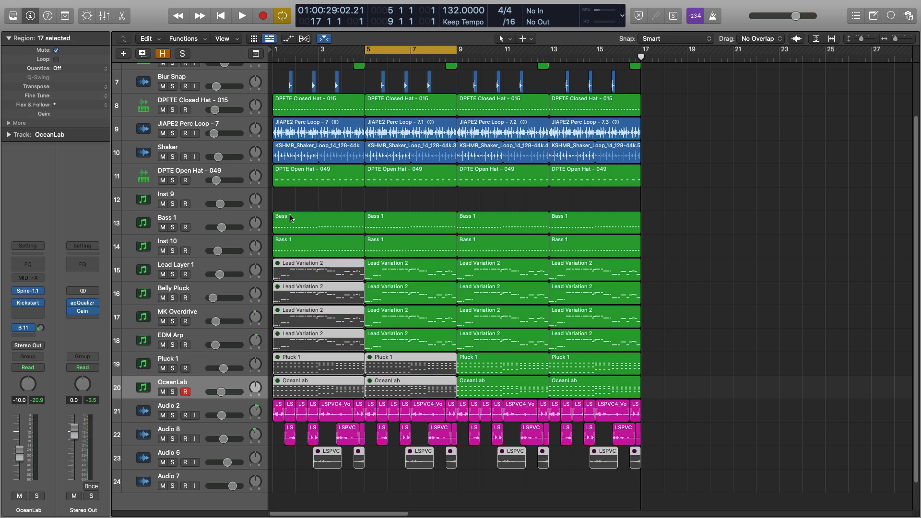
left_click(291, 217)
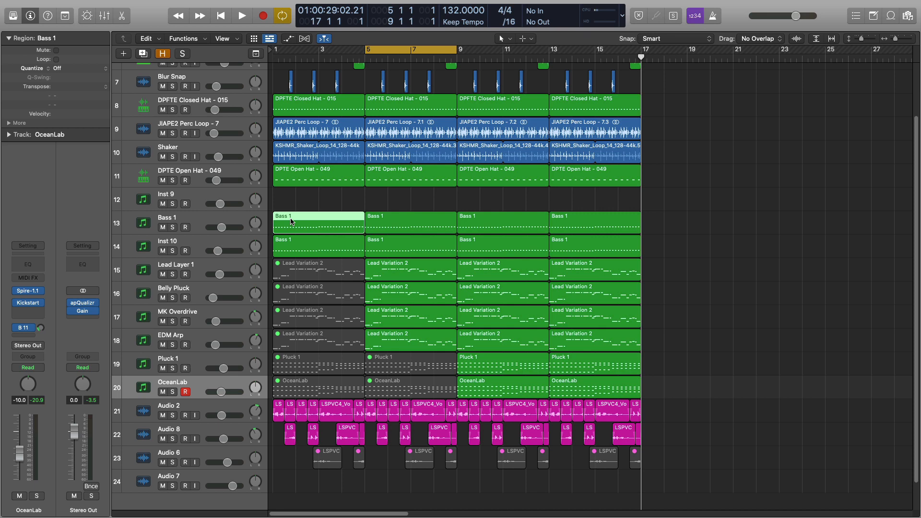
key("ctrl+m")
left_click(295, 241)
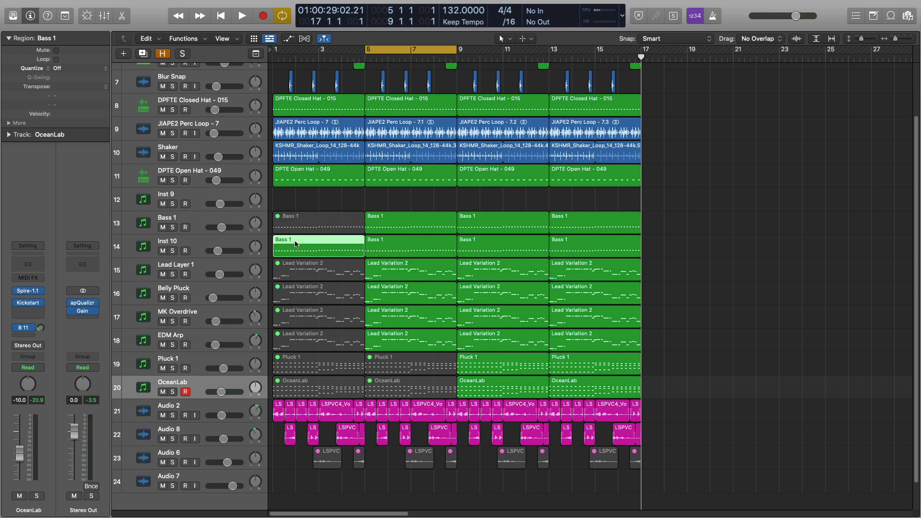
key("ctrl+m")
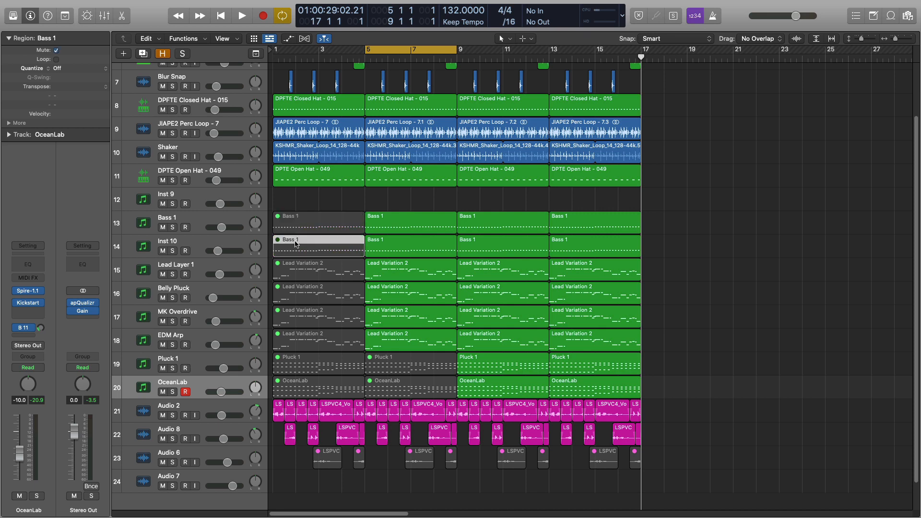
Mute the Bass 1 and Lead Variation 2 regions of bars 5 to 9 on all bass and lead tracks
left_click(405, 224, "shift")
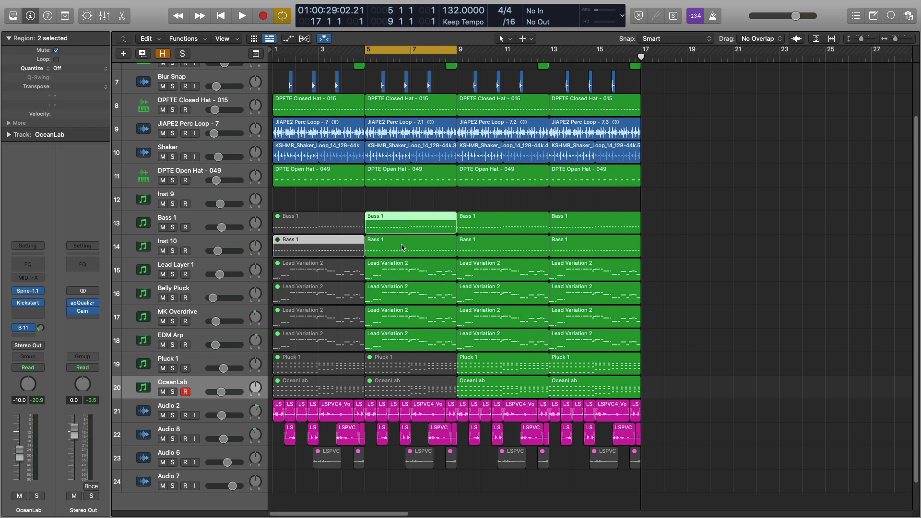
left_click(402, 247, "shift")
left_click(402, 269, "shift")
left_click(396, 294, "shift")
left_click(394, 314, "shift")
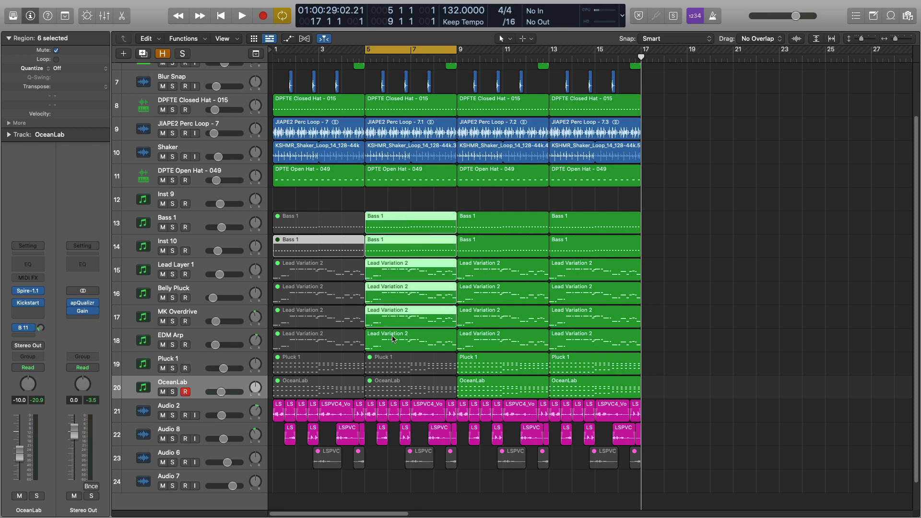
left_click(393, 343, "shift")
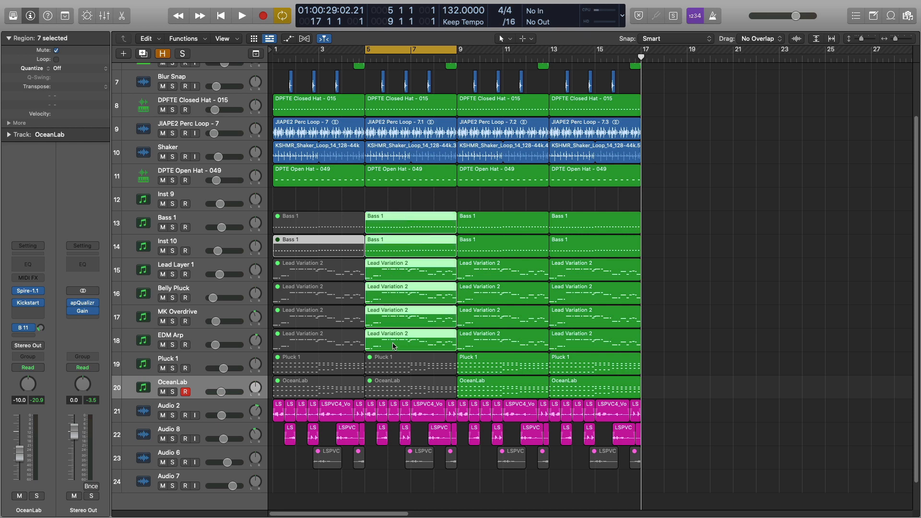
key("ctrl+m")
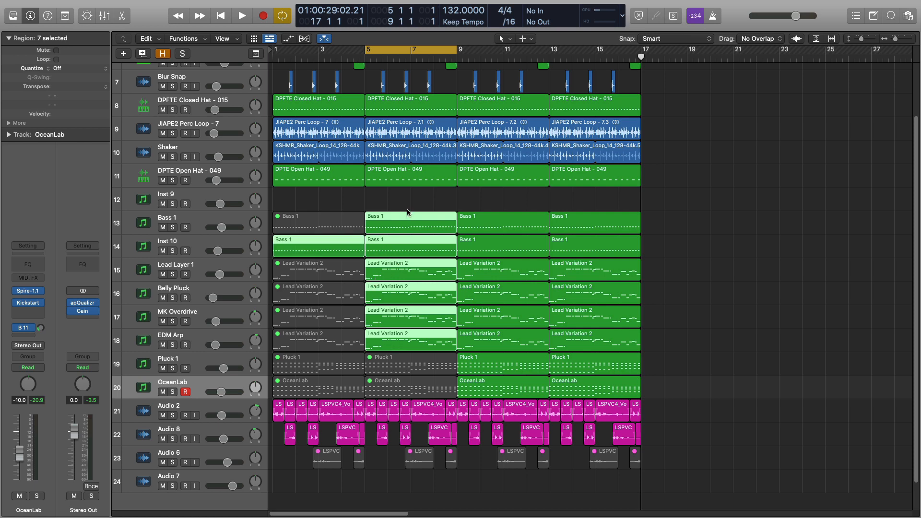
key("ctrl+m")
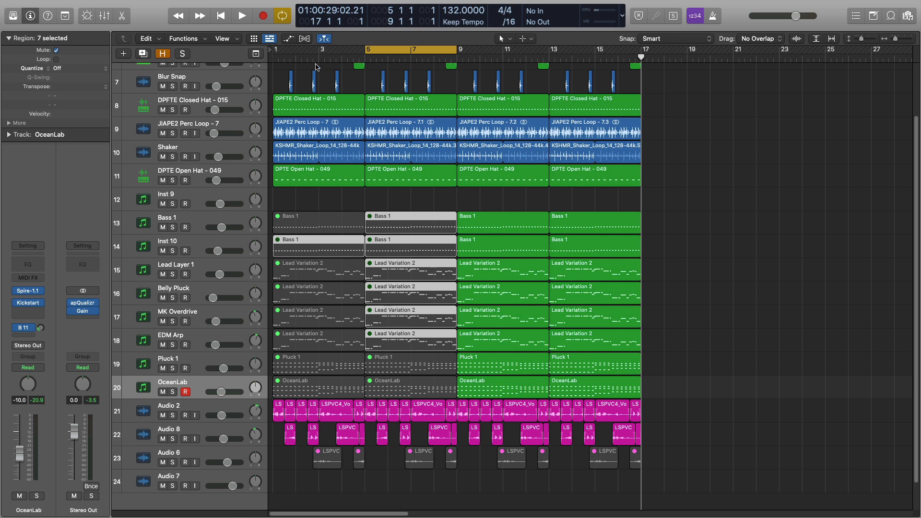
Turn off cycle mode and briefly play the arrangement from the beginning
left_click(383, 47)
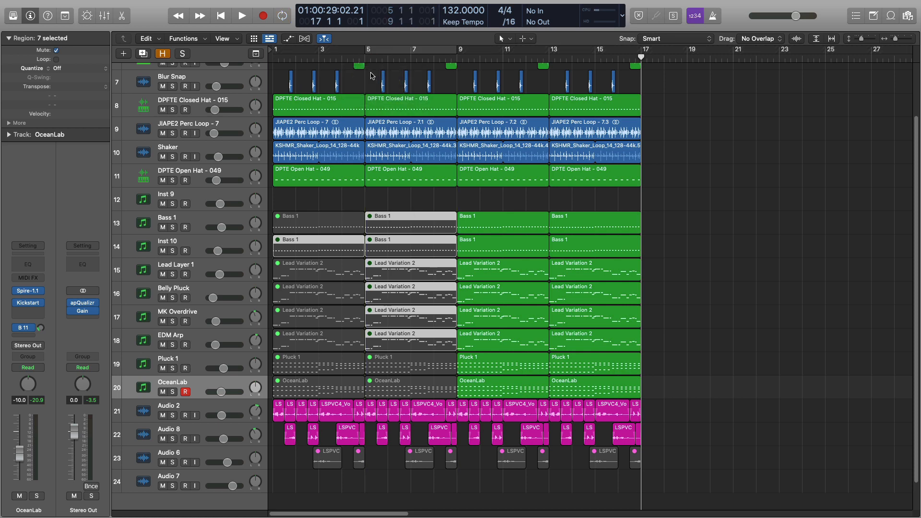
key("Return")
key("space")
scroll(272, 410, "up", 1)
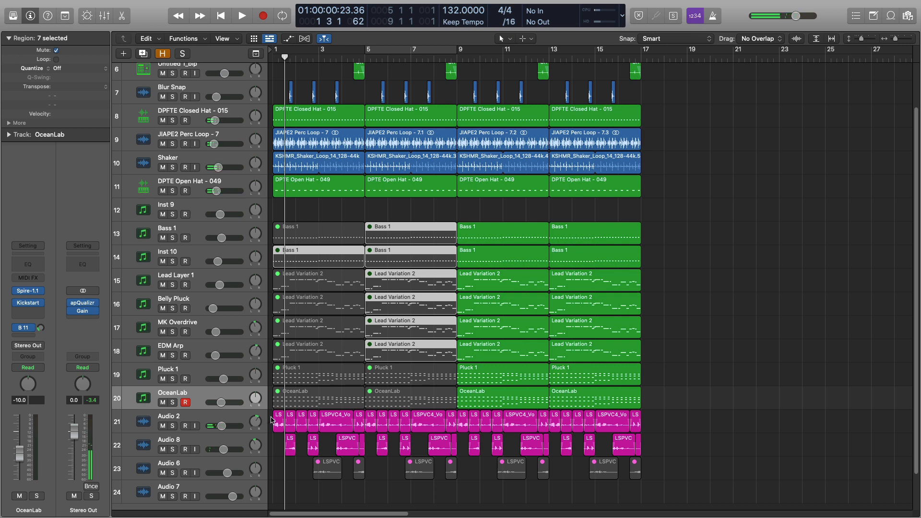
Mute the vocal regions on Audio 2 and Audio 8 in the first eight bars and return the playhead to bar 1
left_click_drag(272, 486, 455, 423)
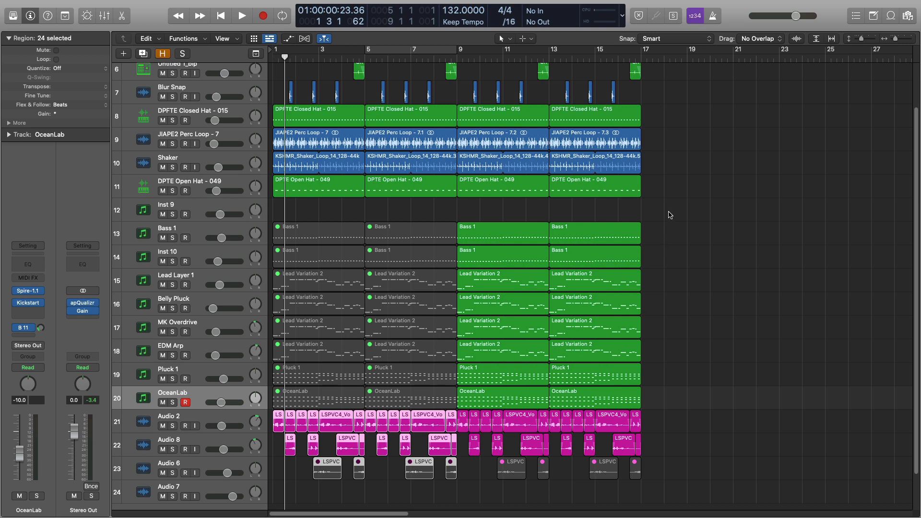
key("ctrl+m")
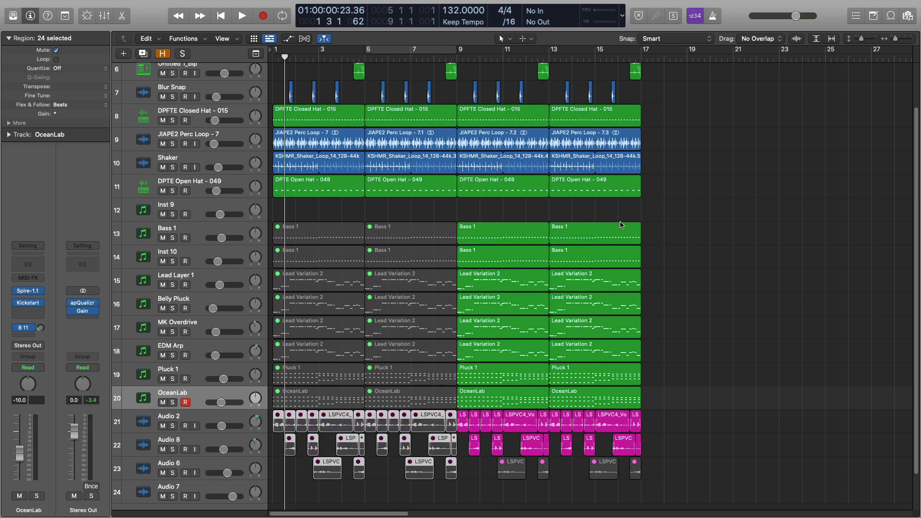
scroll(621, 225, "up", 2)
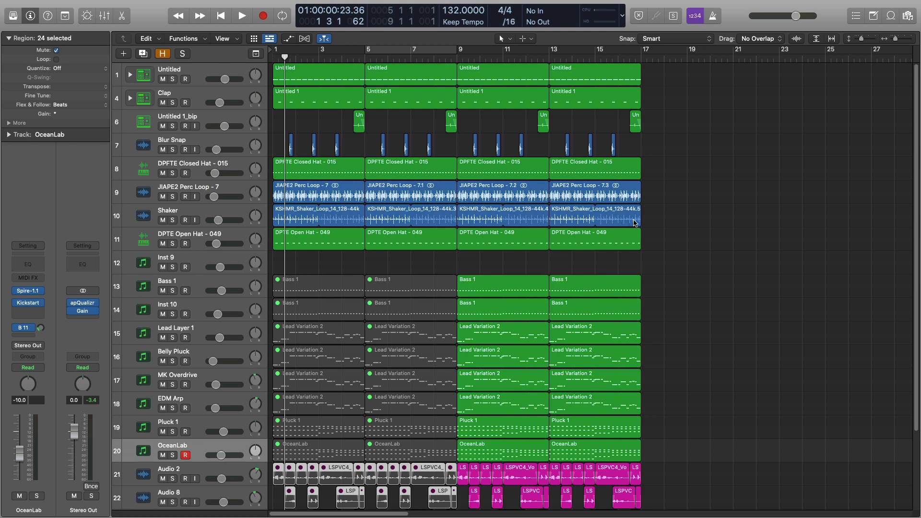
key("Return")
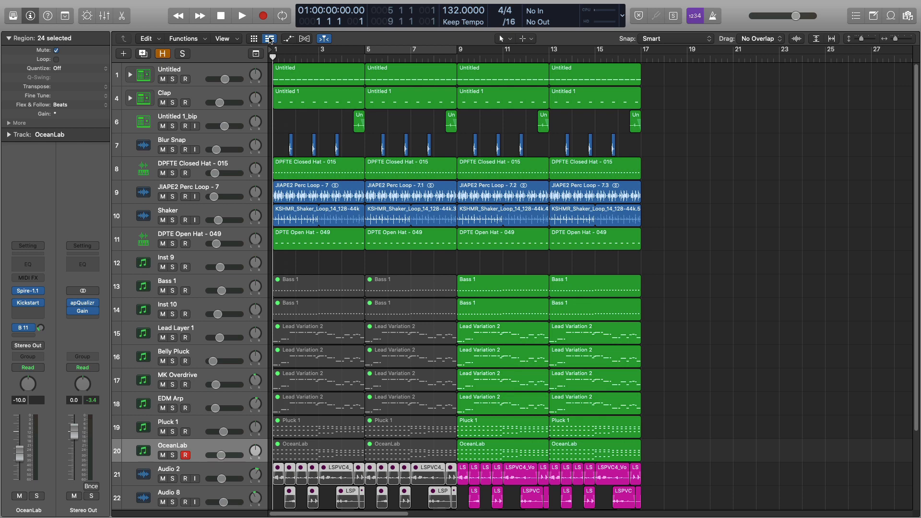
left_click(254, 39)
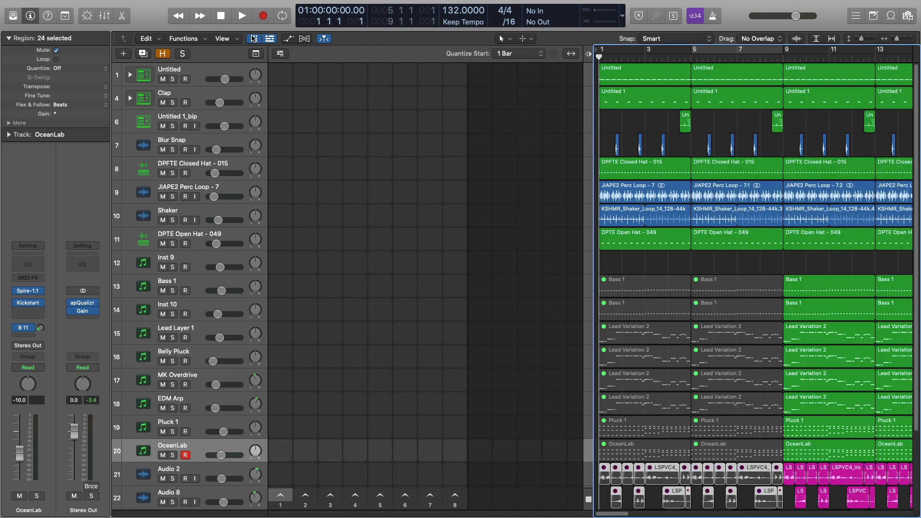
left_click(254, 38)
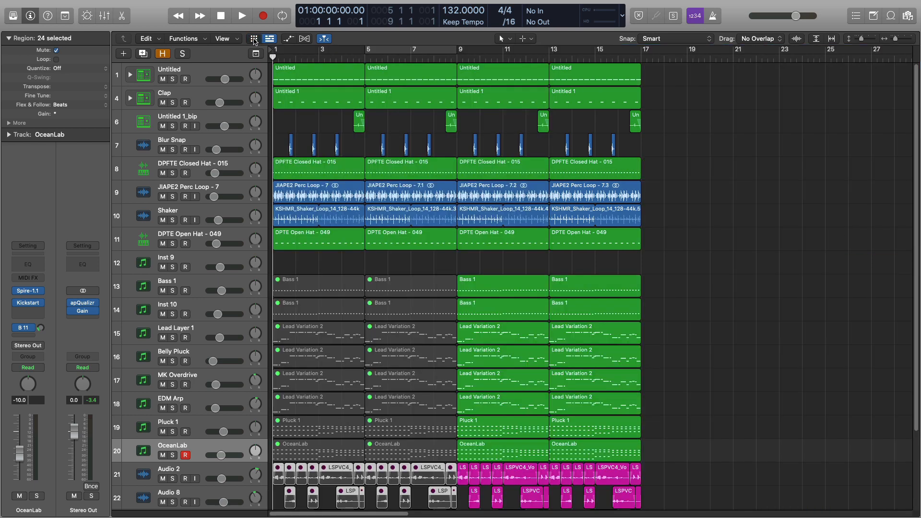
left_click(253, 38)
left_click(253, 38)
Play the drum-only opening from bar 1 and stop just past bar 5
key("space")
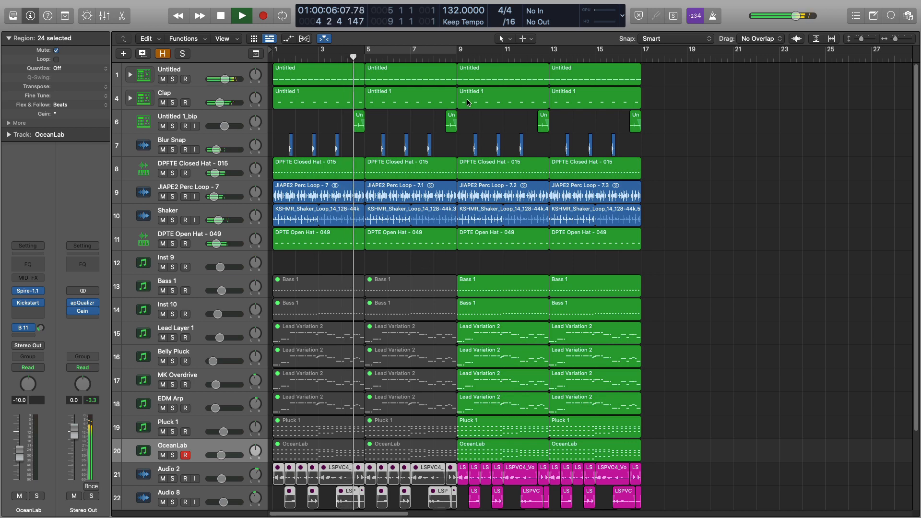
key("space")
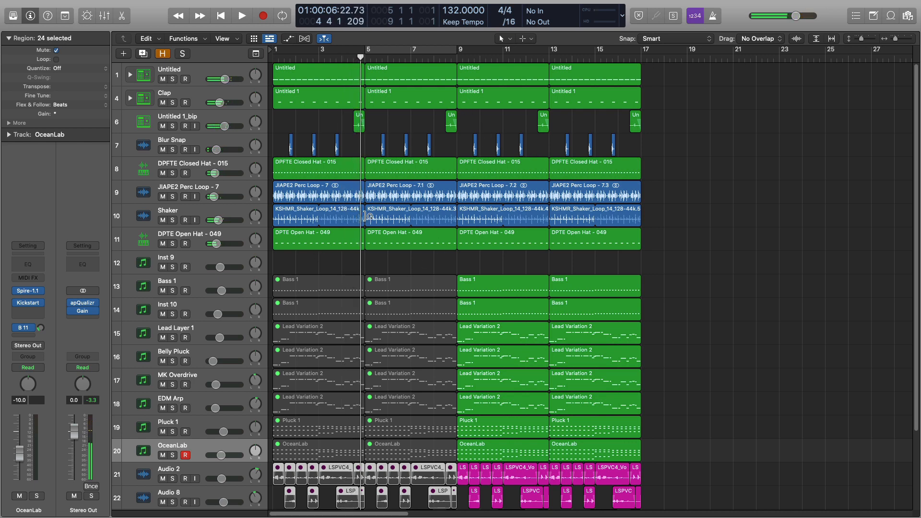
key("space")
key("space")
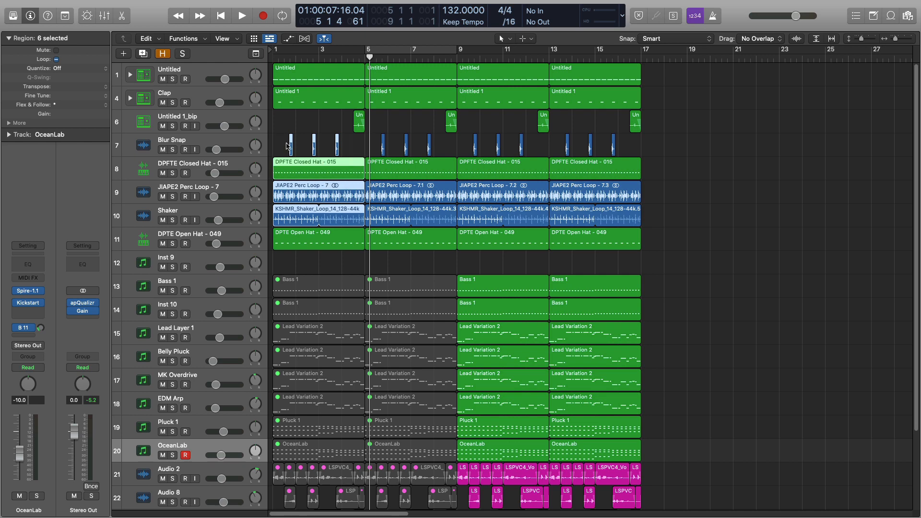
Mute the closed hat, perc loop and shaker regions in the first eight bars and audition the remaining drums
left_click(393, 173, "shift")
left_click(394, 194, "shift")
left_click(396, 219, "shift")
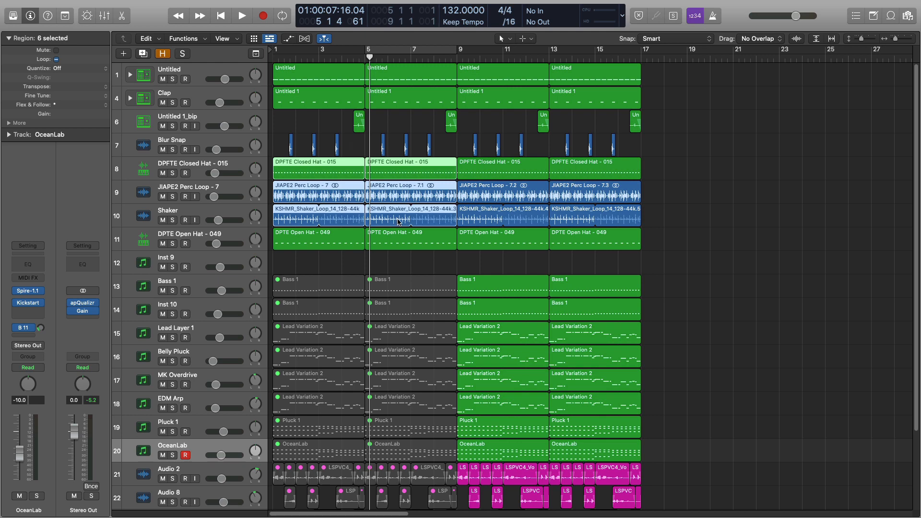
key("ctrl+m")
key("space")
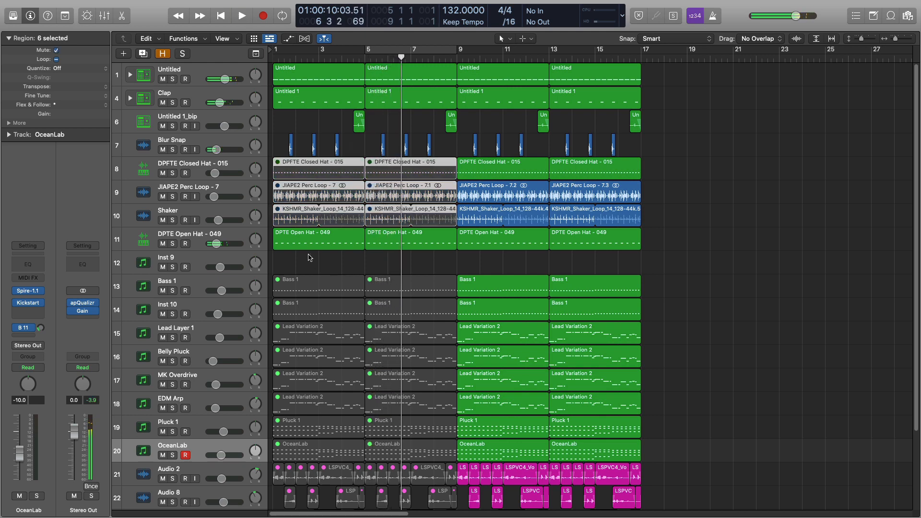
Mute the two open hat regions in the first eight bars and briefly audition the drums
left_click_drag(308, 258, 379, 245)
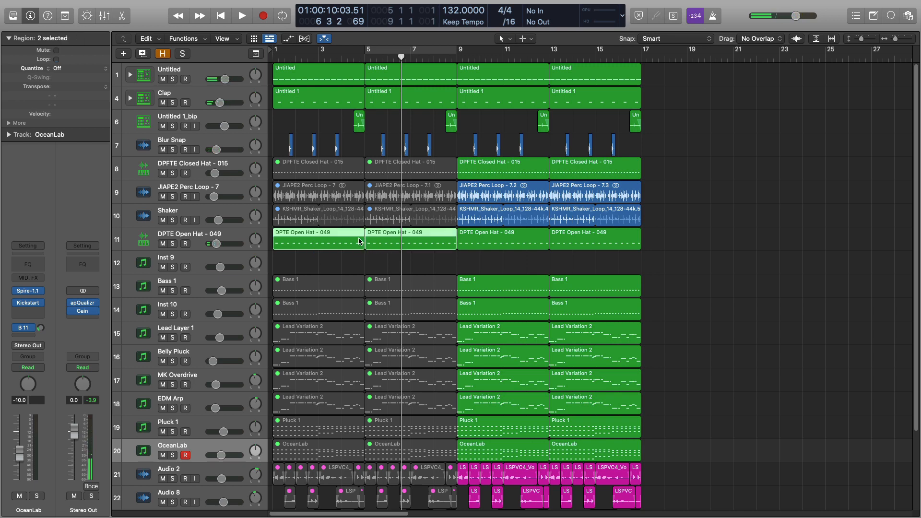
key("ctrl+m")
key("space")
key("space")
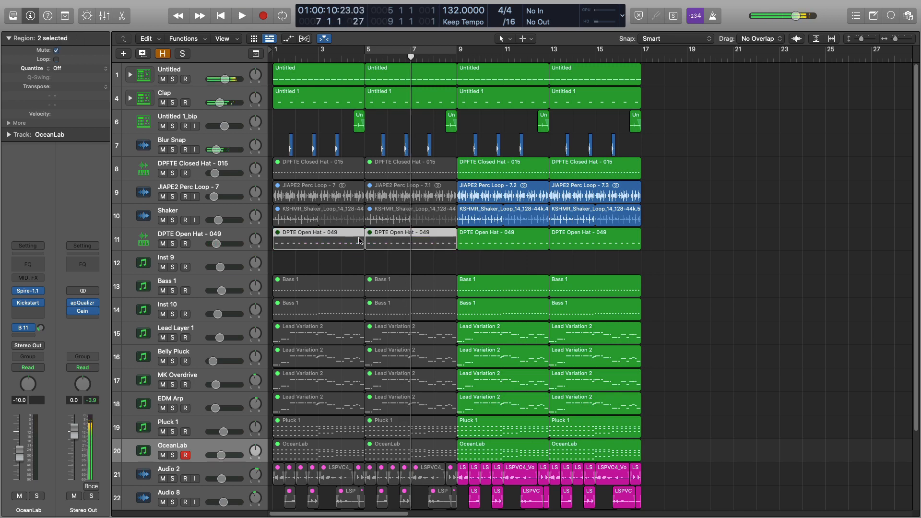
Play the stripped-down arrangement from bar 1 to check the opening with kick, clap and snap
key("Return")
key("space")
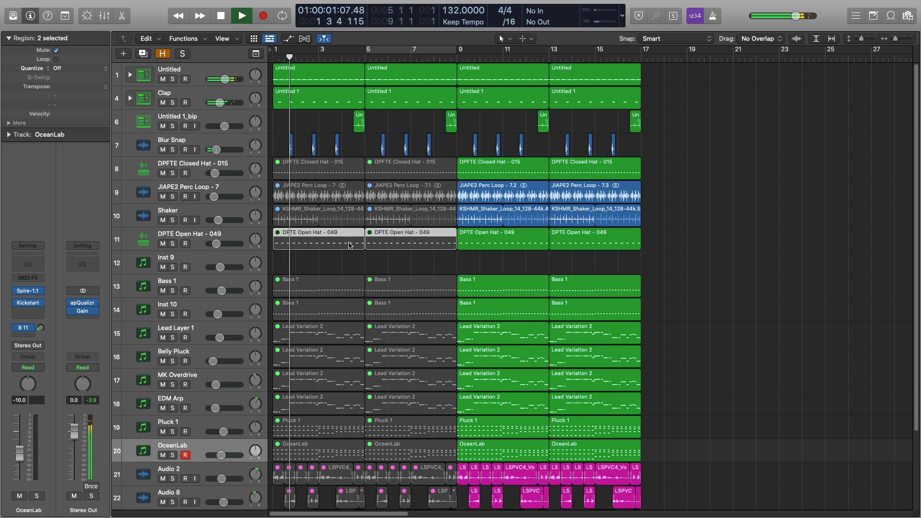
scroll(345, 239, "right", 5)
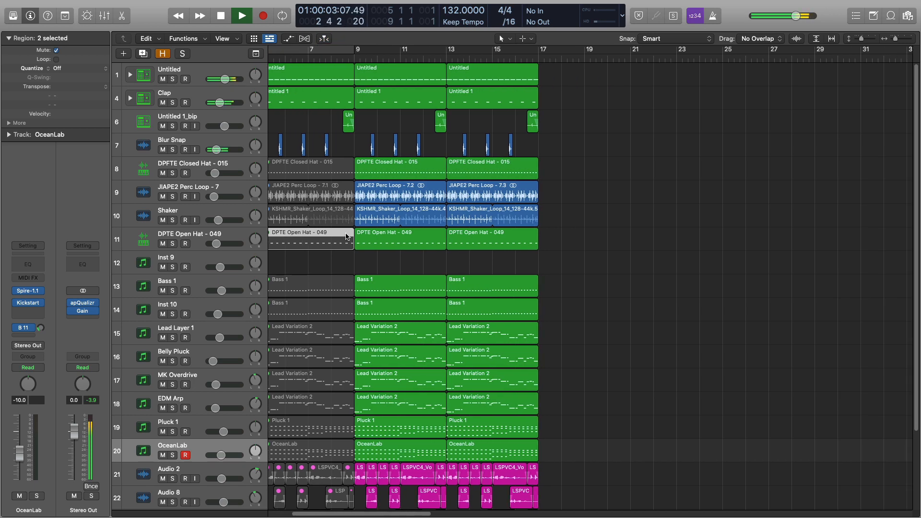
scroll(347, 236, "left", 5)
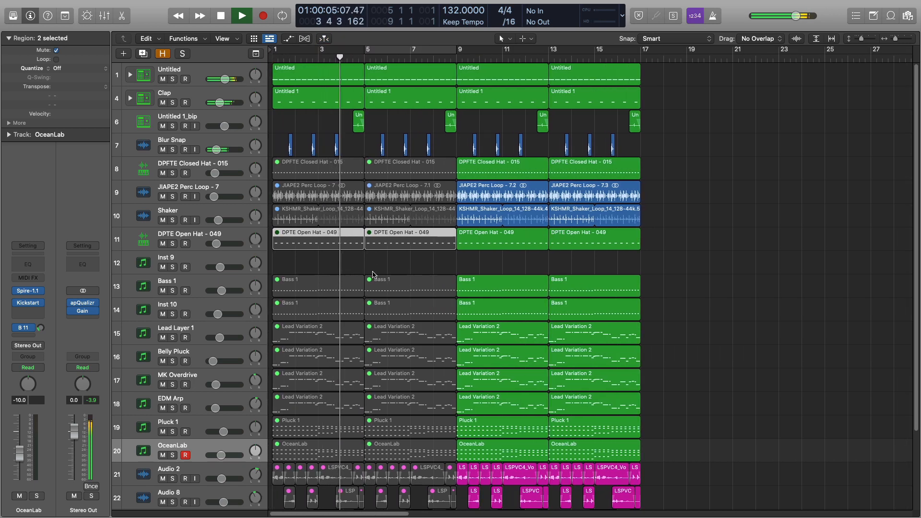
Unmute the open hat region in bars 5 to 8, audition it with the drums, and return the playhead to the start
key("space")
left_click(376, 232)
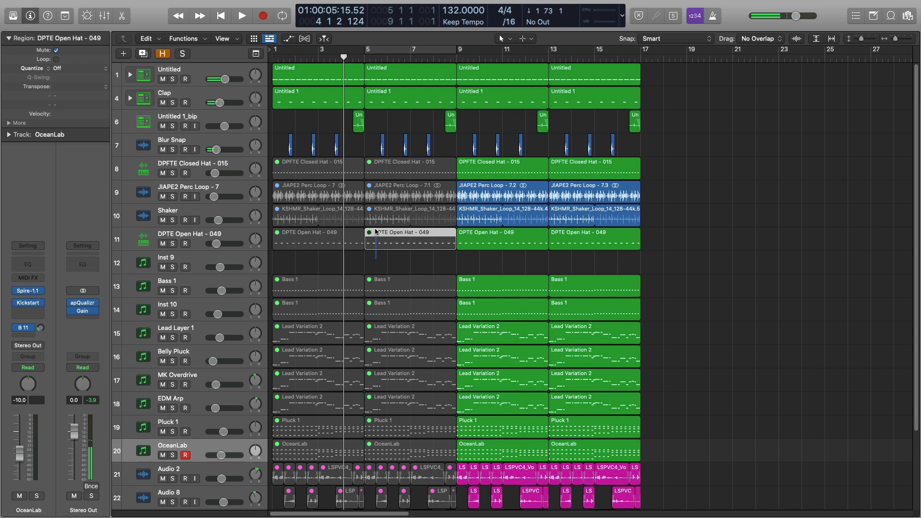
key("ctrl+m")
key("space")
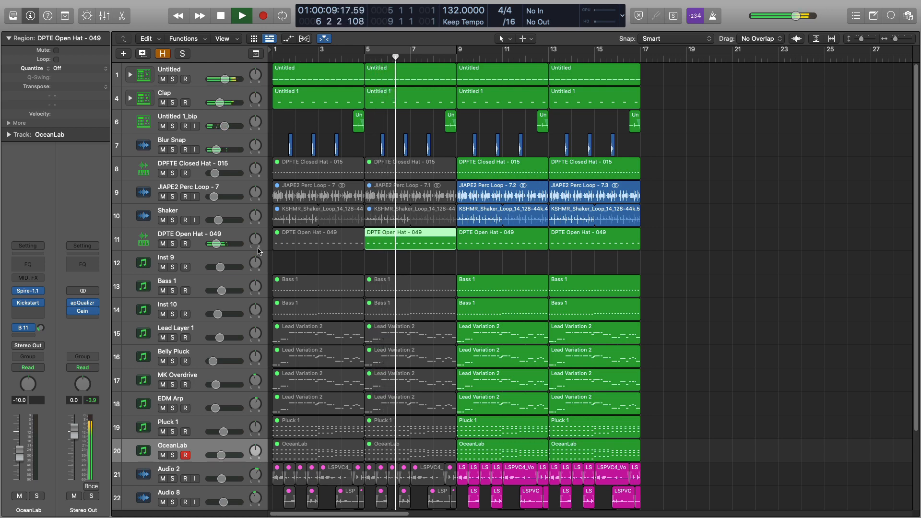
key("space")
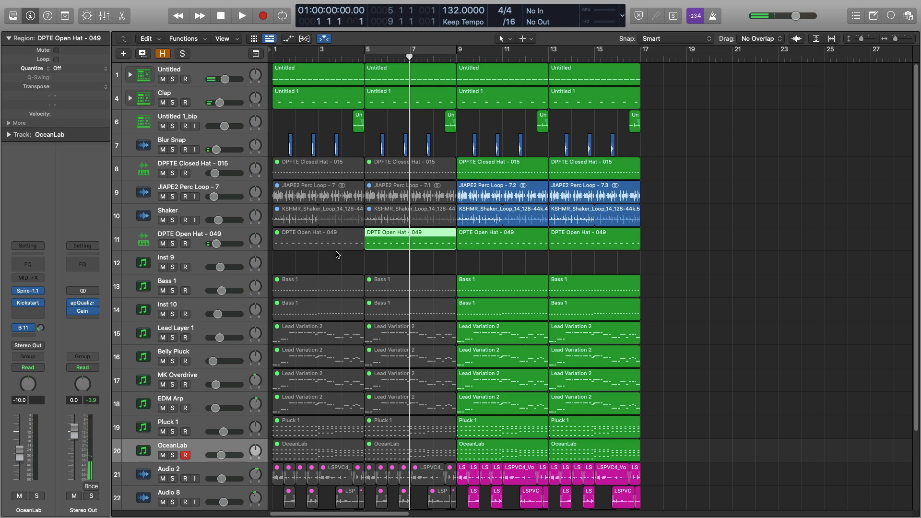
key("Return")
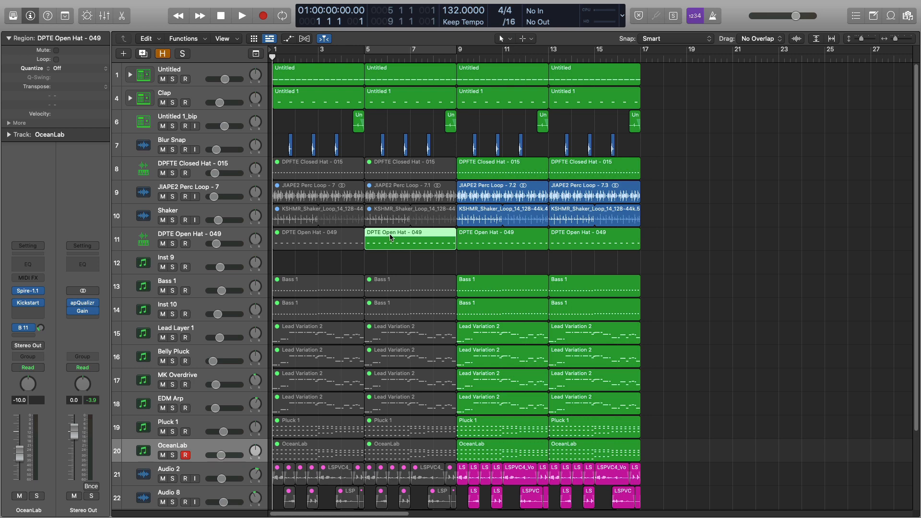
Insert a stereo RCompressor after the Channel EQ on the open hat track and set its ratio to 1.47
left_click(206, 237)
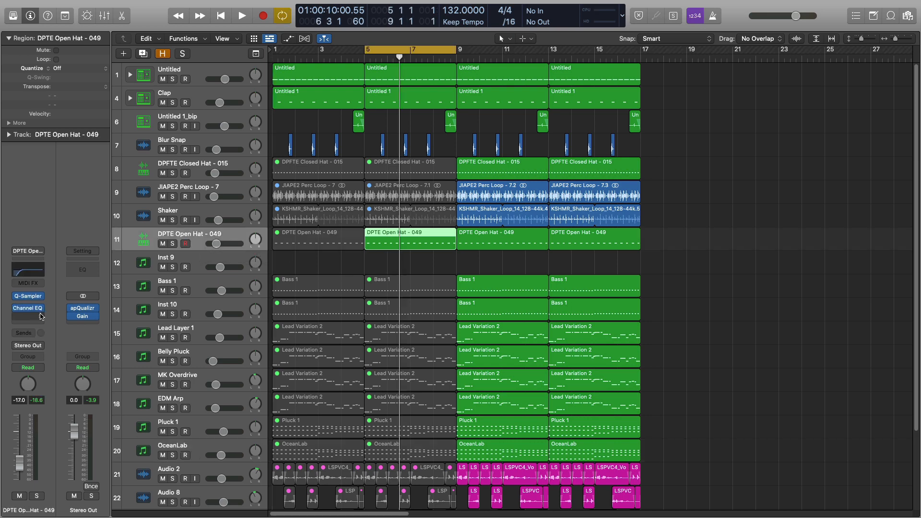
left_click(42, 315)
mouse_move(45, 338)
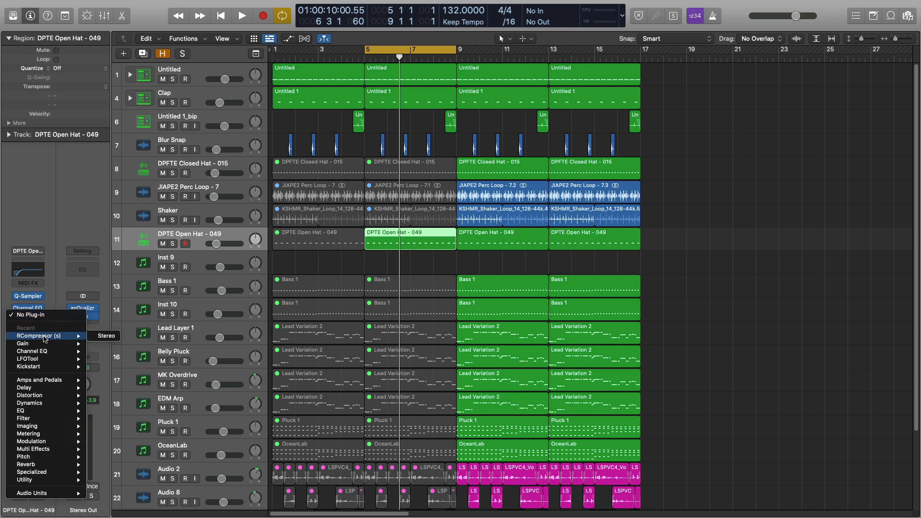
left_click(106, 335)
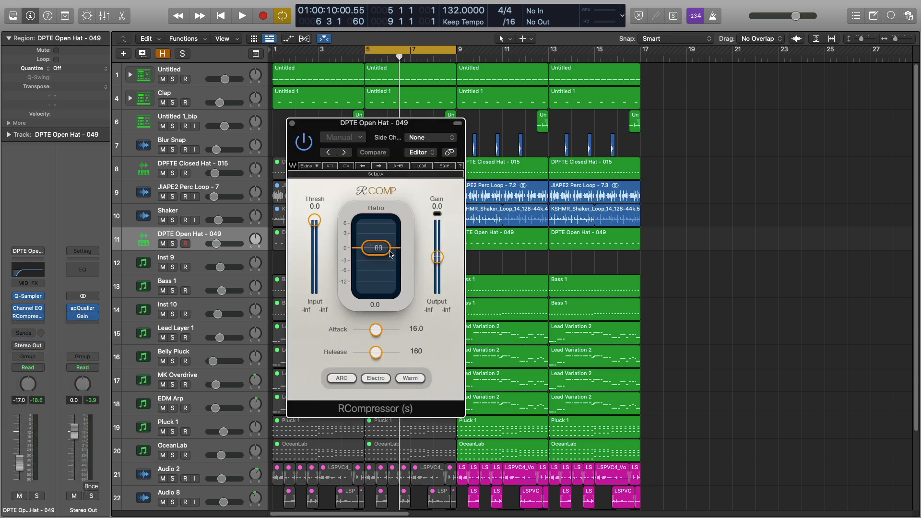
mouse_move(375, 248)
left_mouse_down()
mouse_move(376, 236)
mouse_move(376, 248)
left_mouse_up()
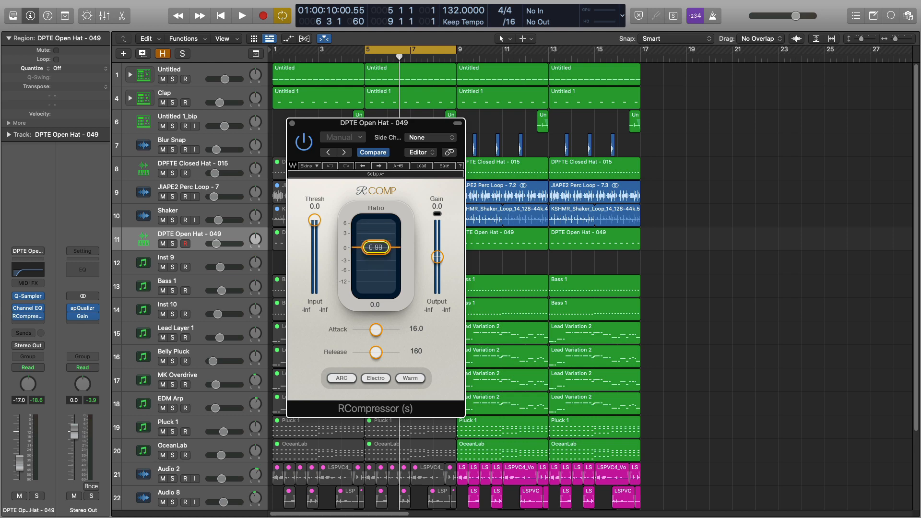
During playback, set the open hat compressor's threshold to -20.6, gain to 6.8, attack to 3.98 and release to 483
key("space")
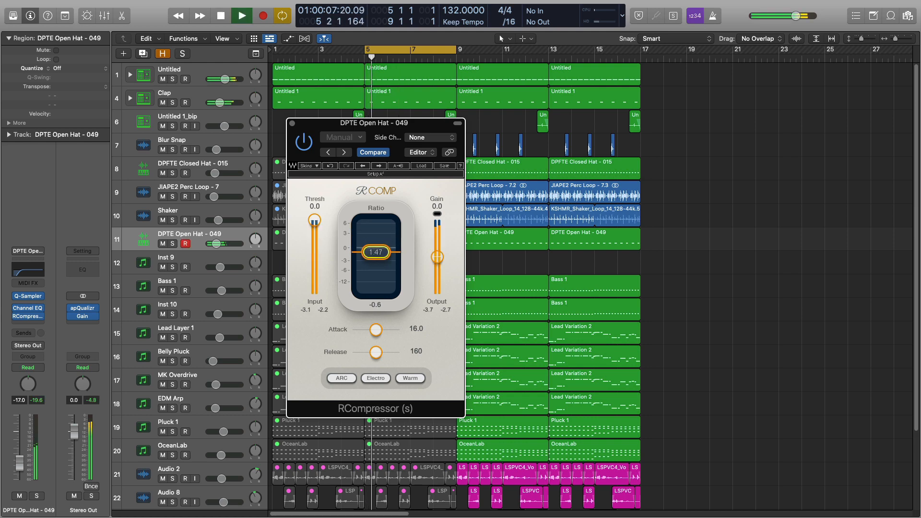
left_click_drag(314, 220, 314, 234)
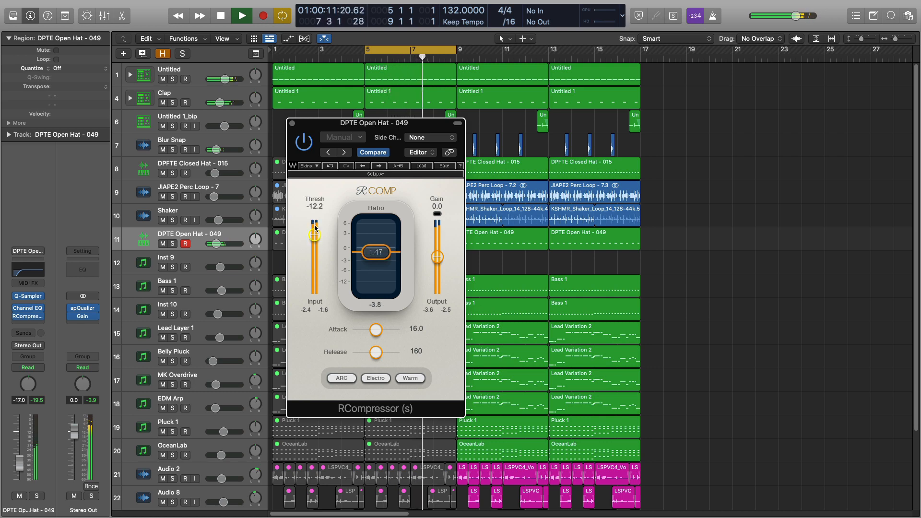
left_click_drag(440, 260, 440, 257)
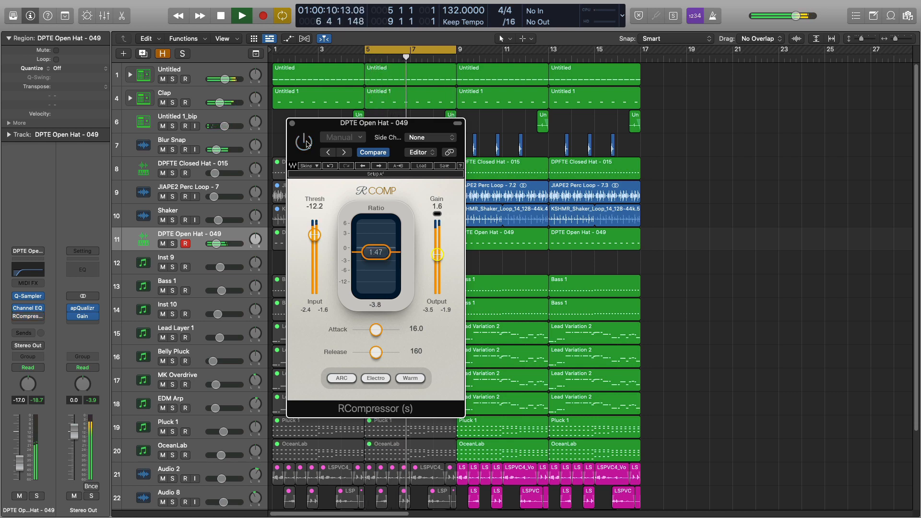
left_click_drag(314, 243, 314, 243)
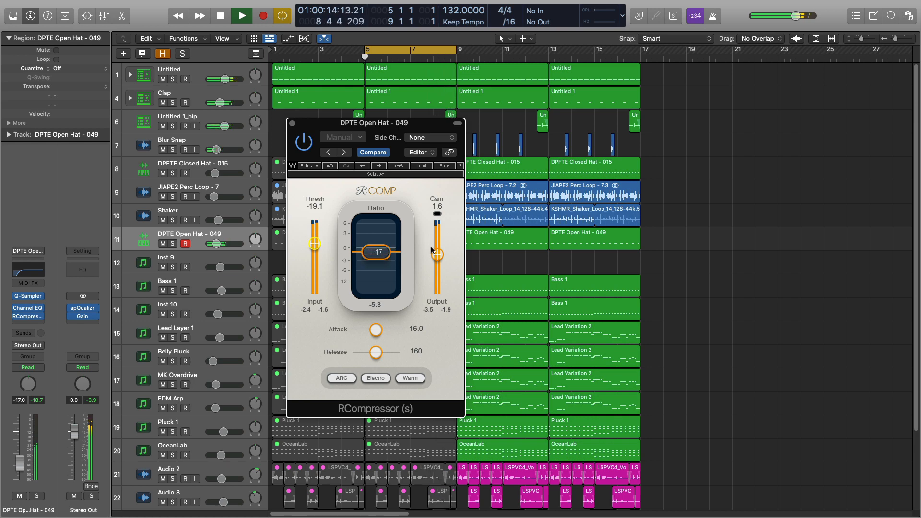
left_click_drag(437, 255, 437, 248)
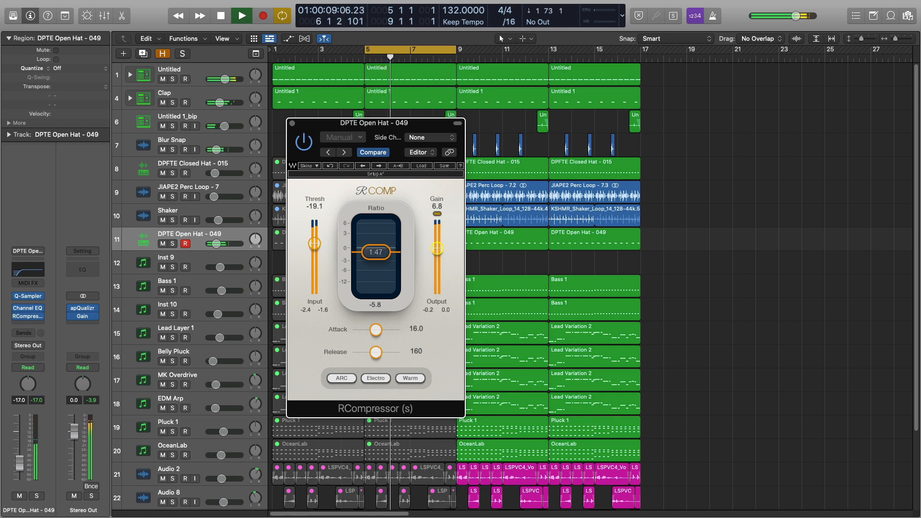
left_click_drag(314, 243, 314, 244)
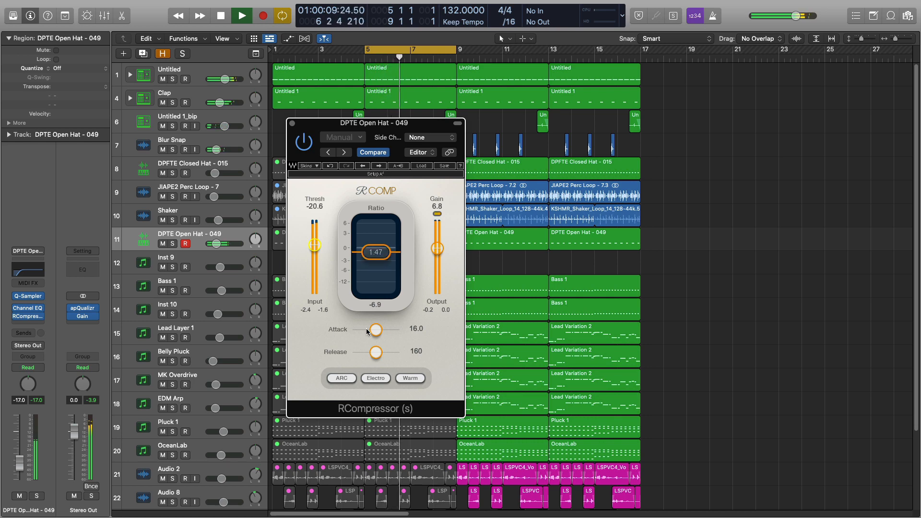
left_click_drag(375, 329, 383, 352)
Compare the open hat with the compressor bypassed and active, and lower its output gain to 5.6 to match levels
key("space")
key("space")
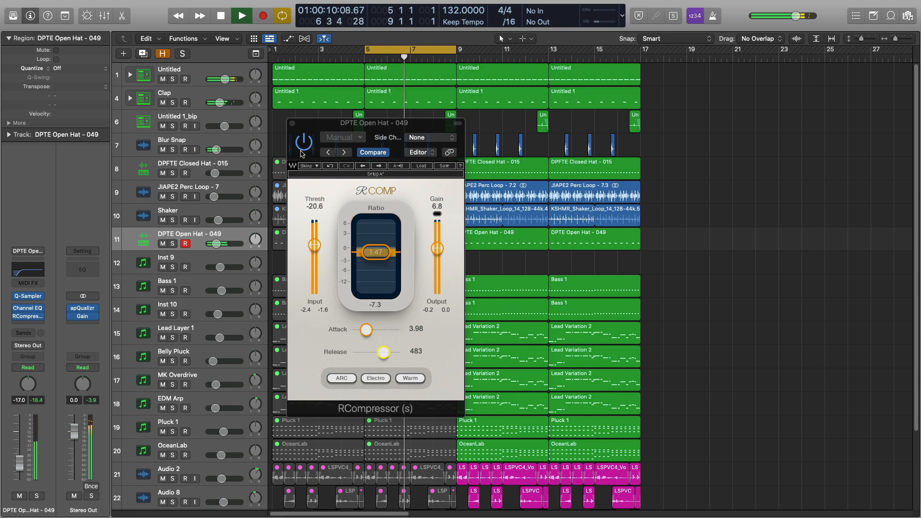
key("space")
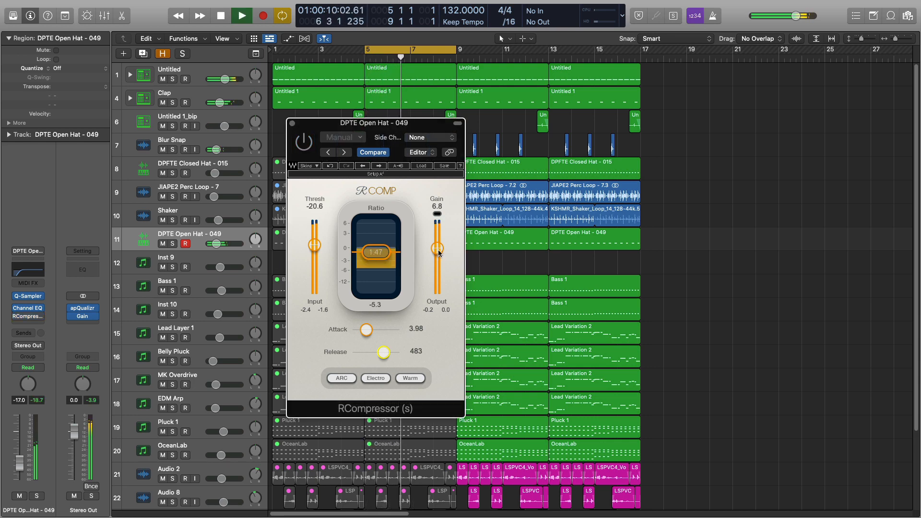
left_click_drag(437, 248, 437, 252)
key("space")
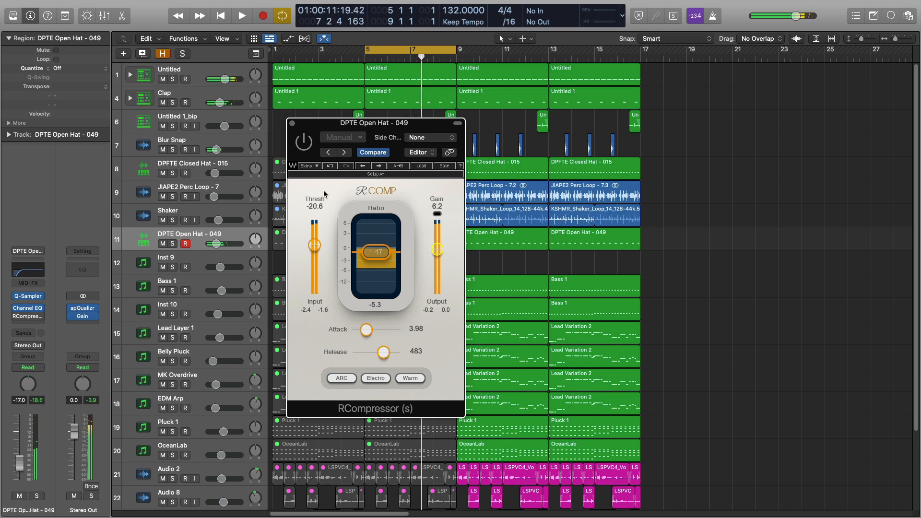
key("space")
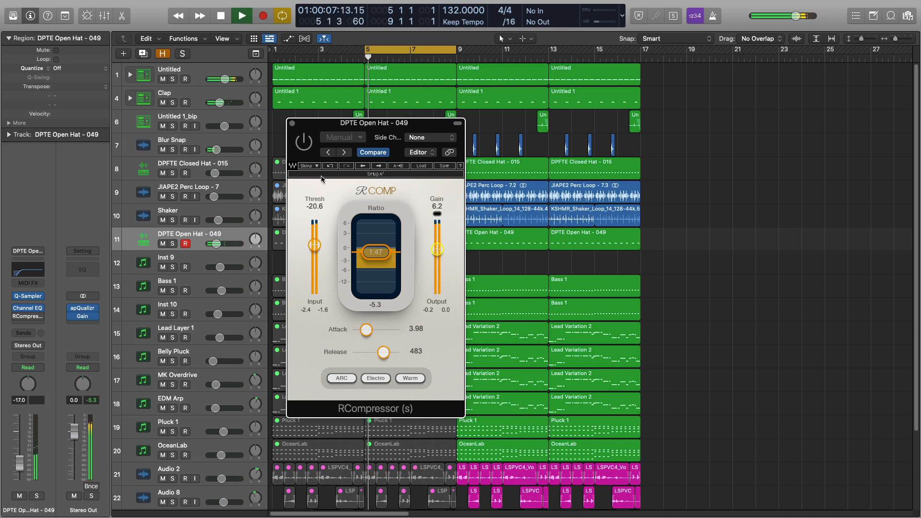
left_click(301, 147)
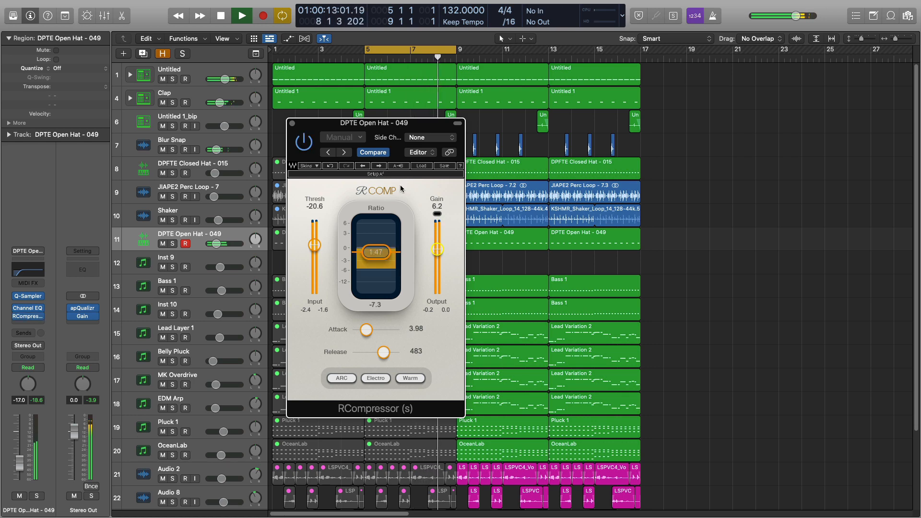
left_click_drag(441, 249, 441, 250)
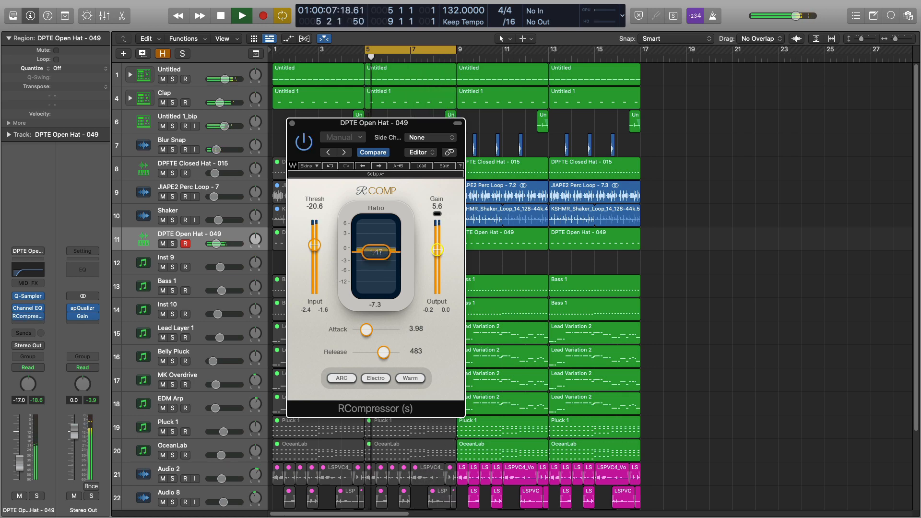
left_click(304, 144)
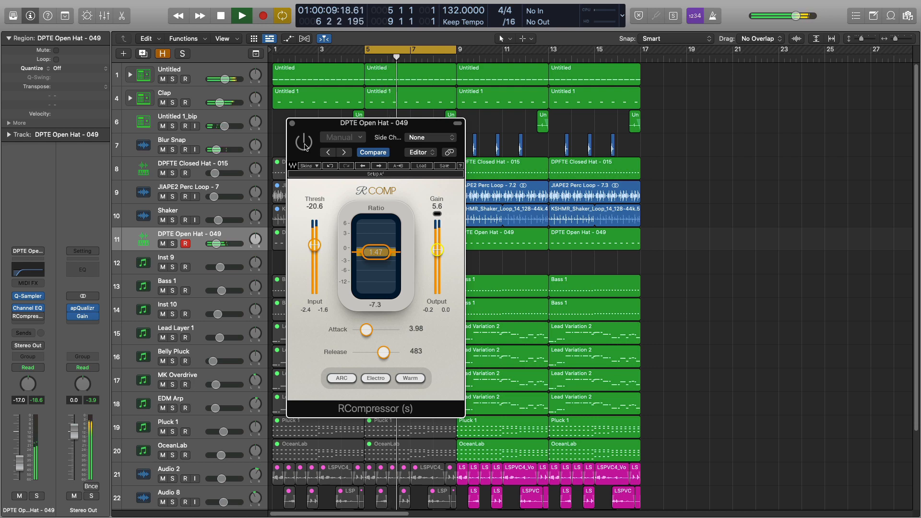
left_click(304, 144)
key("space")
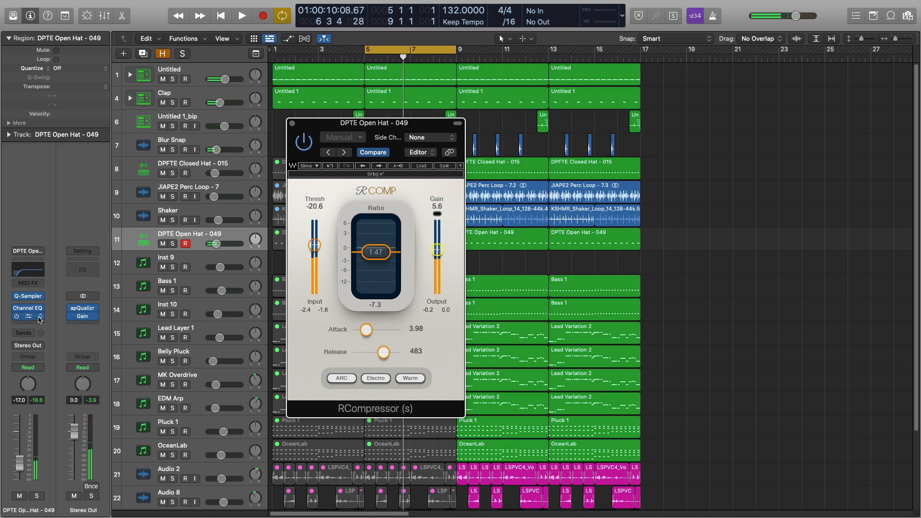
Reorder the open hat track's effects so that RCompressor comes before the Channel EQ
left_click(43, 314)
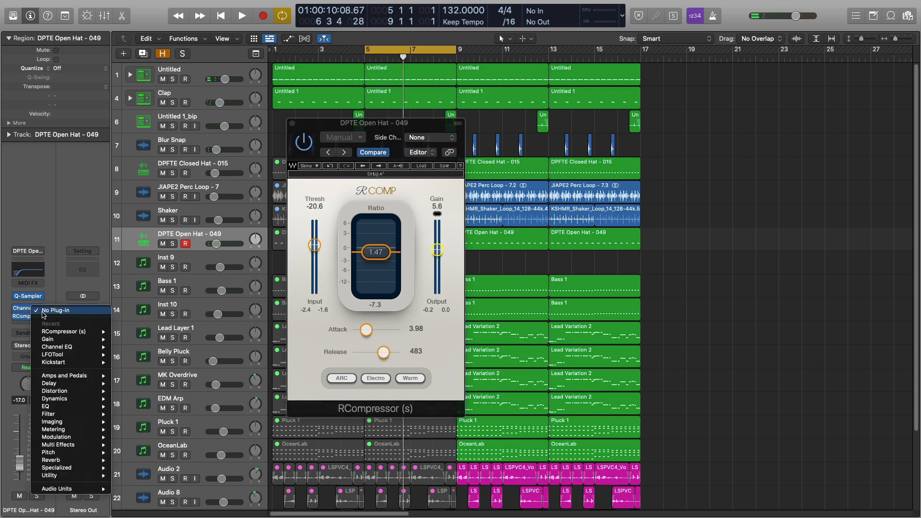
left_click(57, 282)
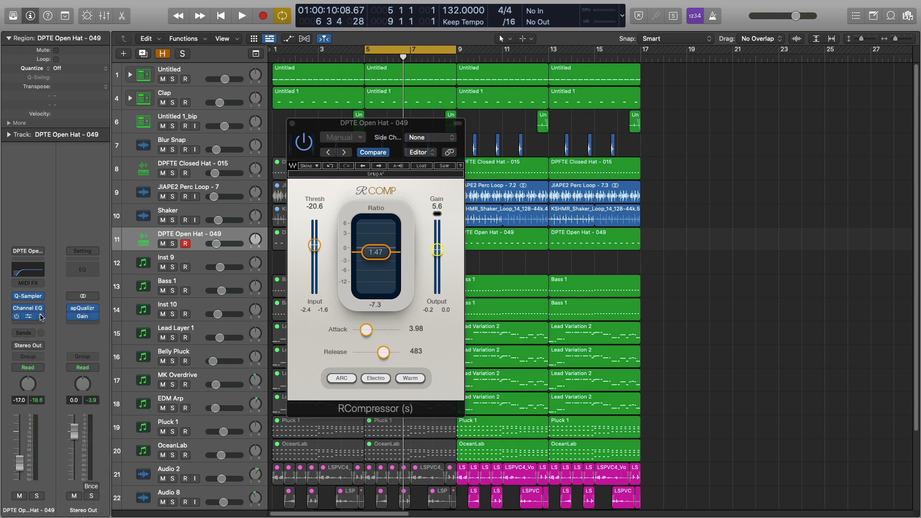
left_click_drag(31, 325, 45, 329)
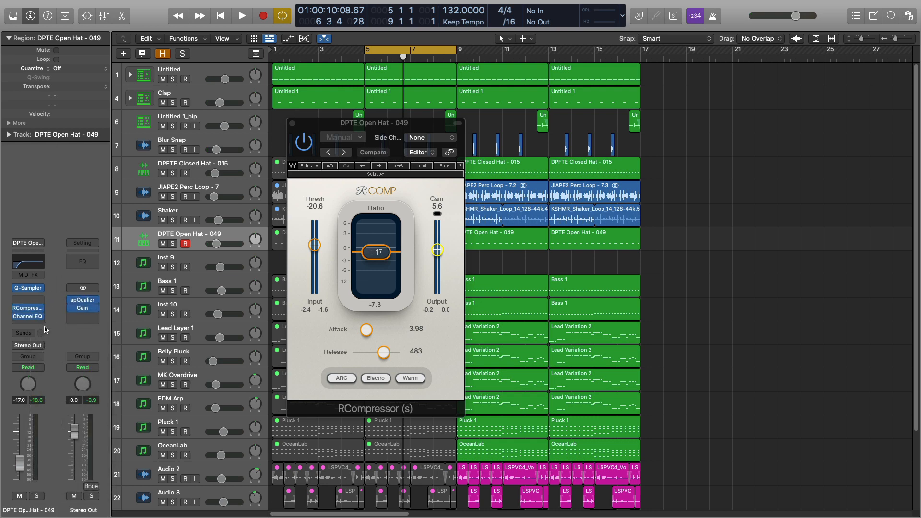
Insert a stereo Soundtoys Decapitator after the Channel EQ on the open hat track
left_click(43, 315)
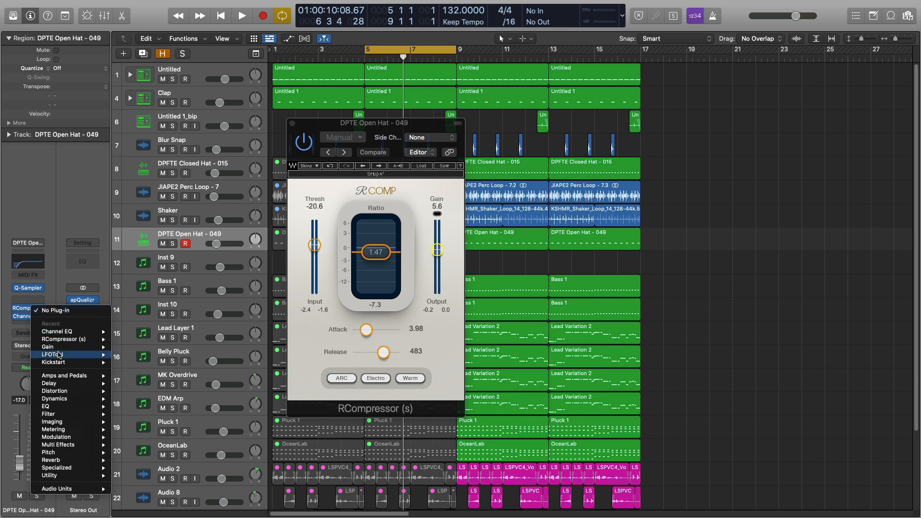
mouse_move(65, 490)
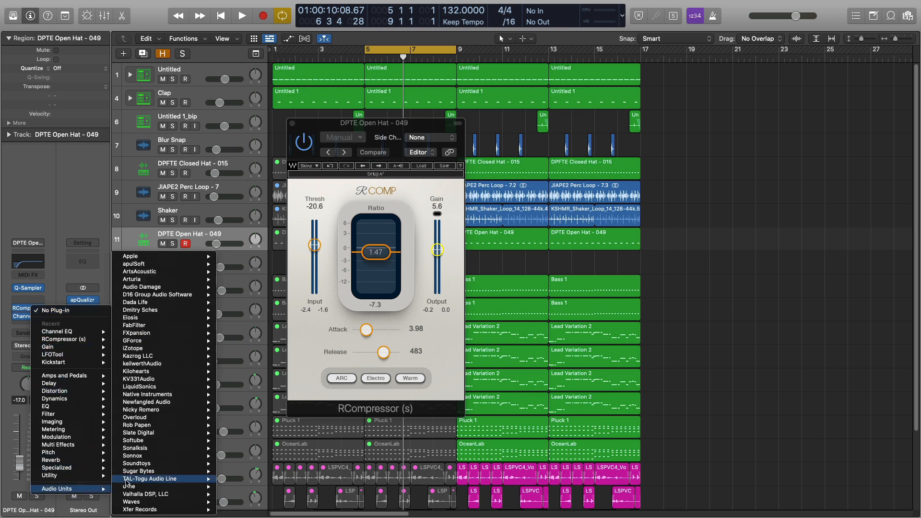
mouse_move(138, 466)
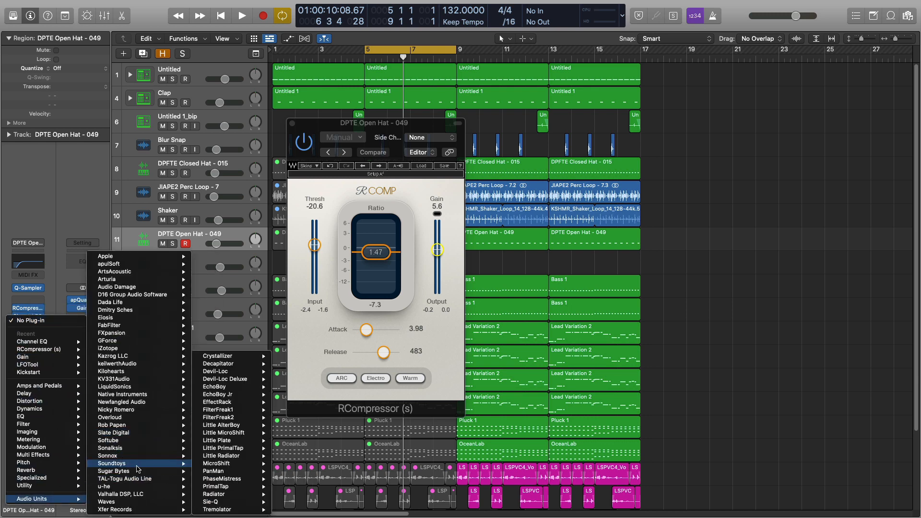
mouse_move(243, 366)
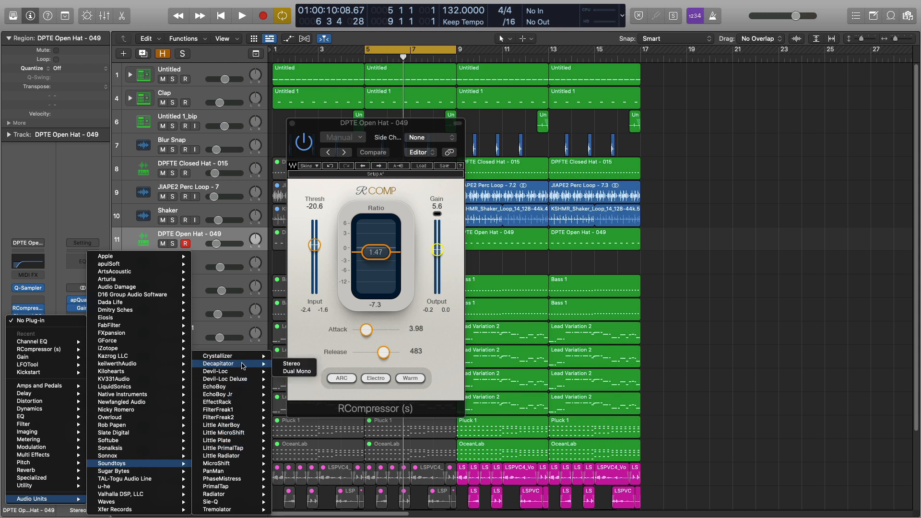
left_click(298, 364)
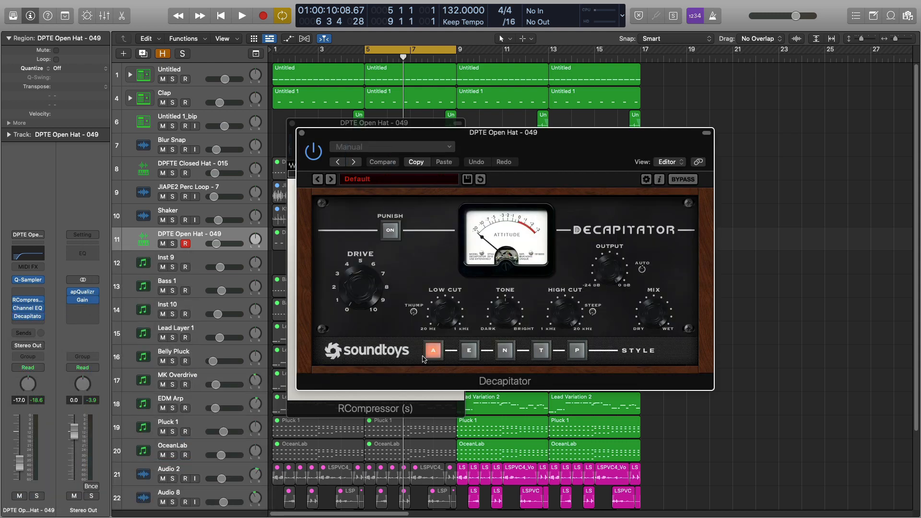
Set Decapitator to style E and adjust its drive during playback, closing both plug-in windows when finished
left_click(470, 350)
key("space")
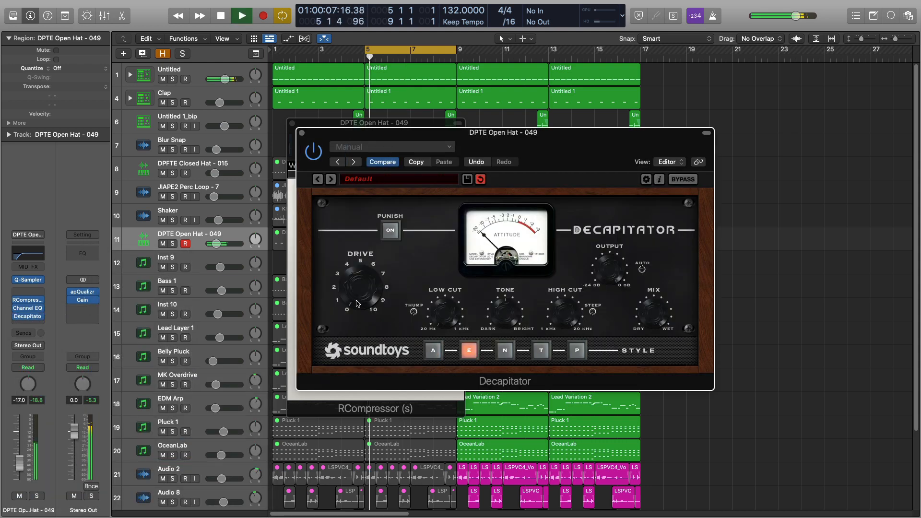
left_click_drag(351, 279, 352, 283)
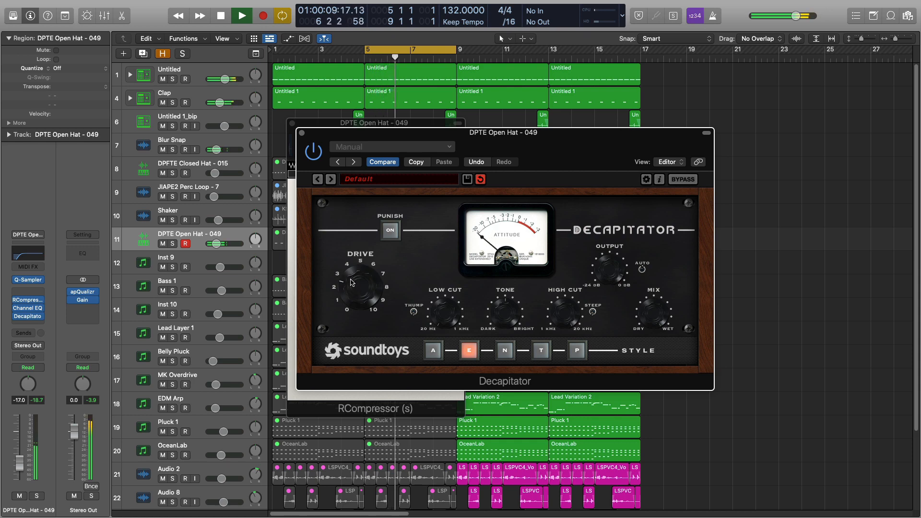
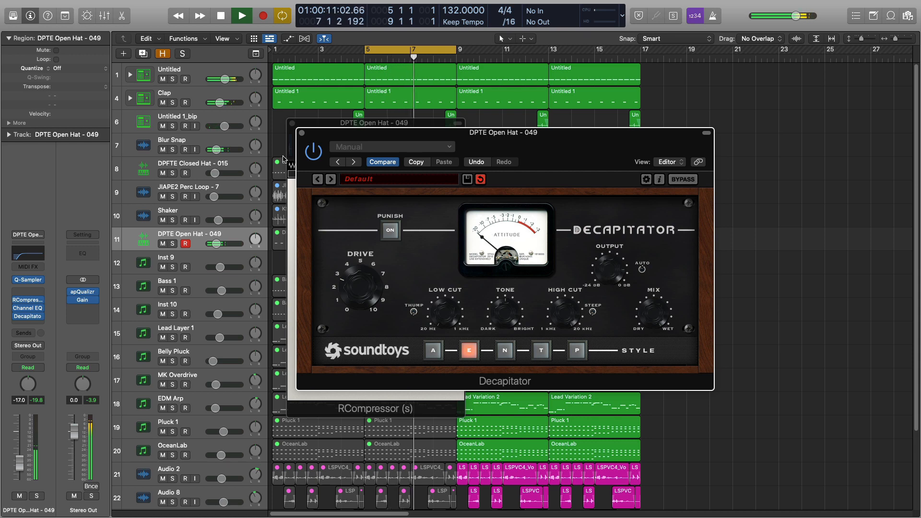
left_click(300, 132)
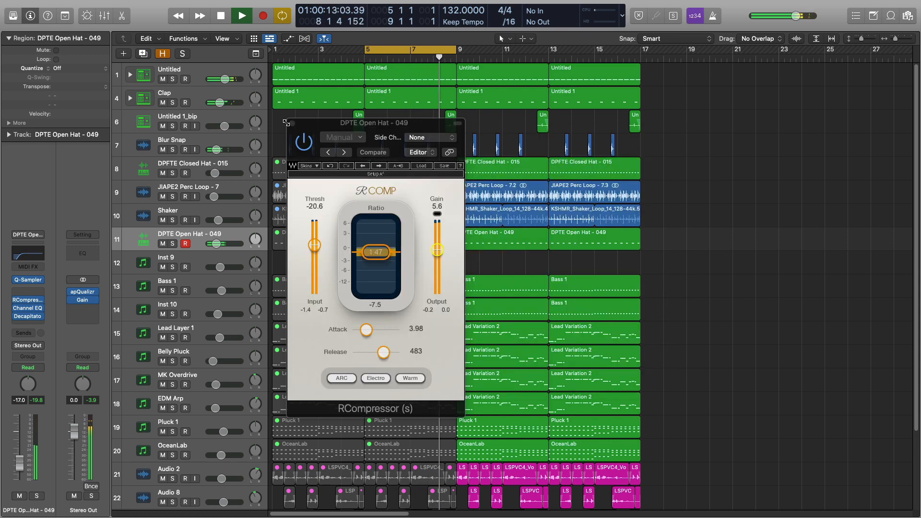
left_click(292, 125)
key("space")
key("Return")
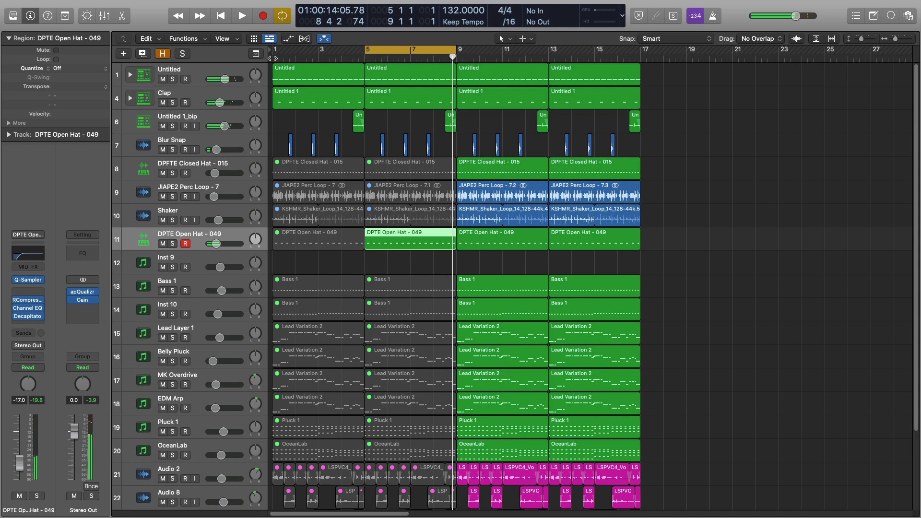
Turn off the cycle range and play back the stripped-back section from bar 5
left_click(387, 49)
key("space")
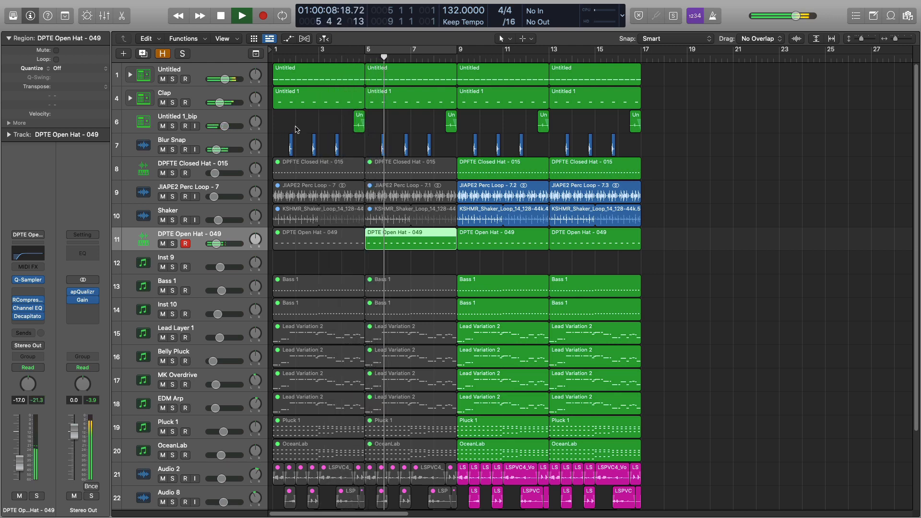
scroll(297, 128, "right", 3)
scroll(297, 129, "right", 3)
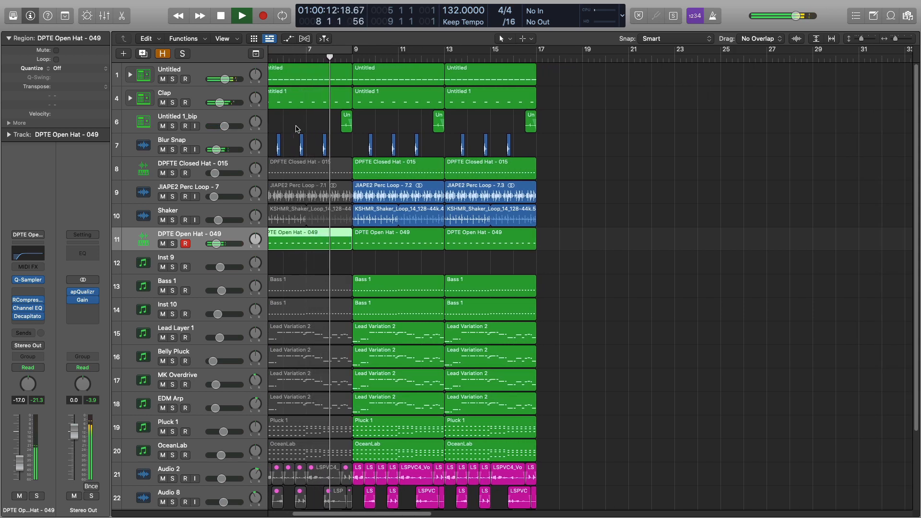
key("space")
Mute the bass, lead, arp and pluck regions from the Bass 1 track down to OceanLab in bars 9–17
left_click_drag(391, 266, 547, 451)
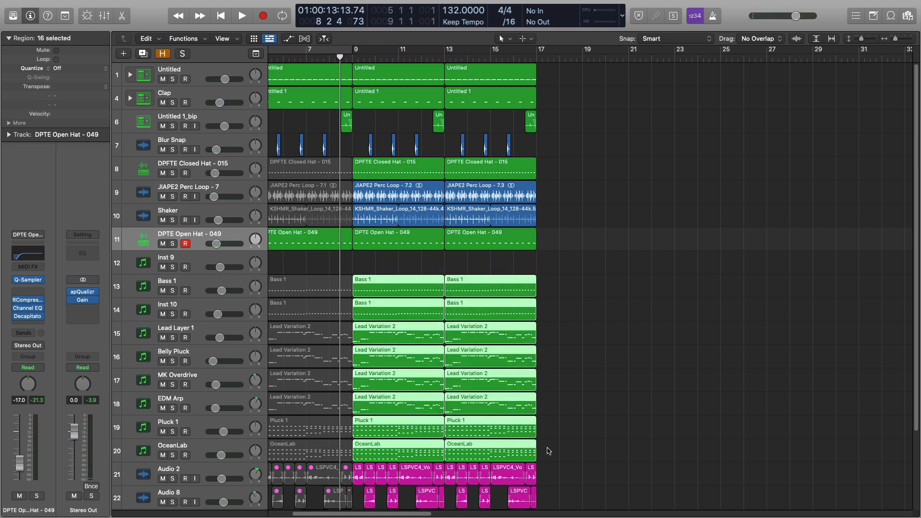
key("ctrl+m")
key("space")
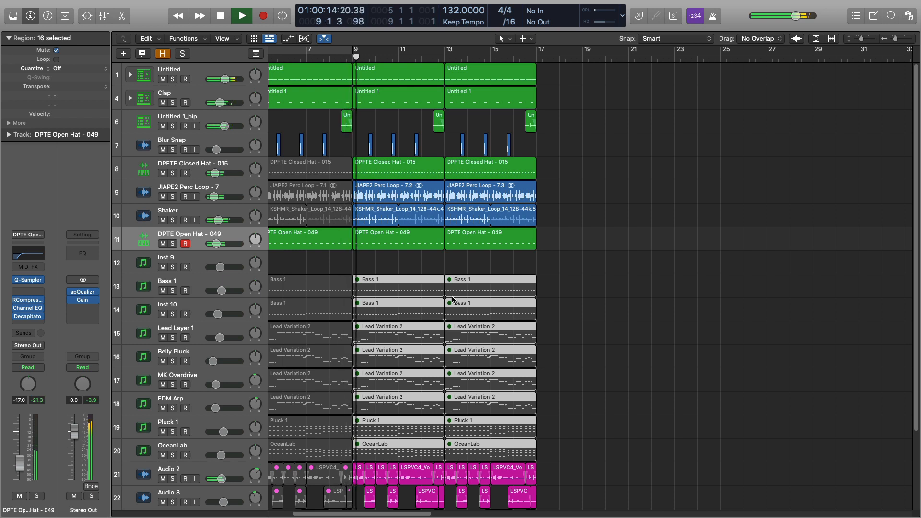
Mute the vocal chop regions on Audio 2, Audio 8 and Audio 6 in bars 9–17 and play the section back
scroll(512, 435, "down", 2)
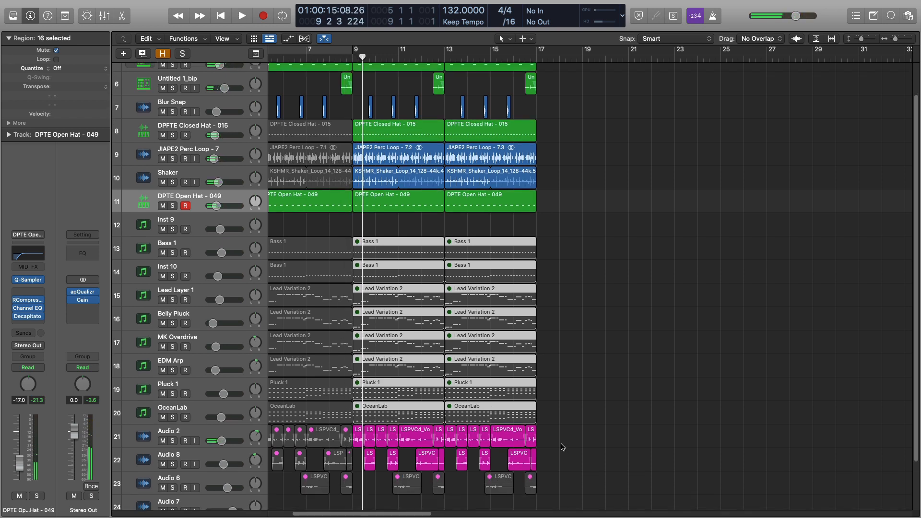
left_click_drag(561, 443, 358, 477)
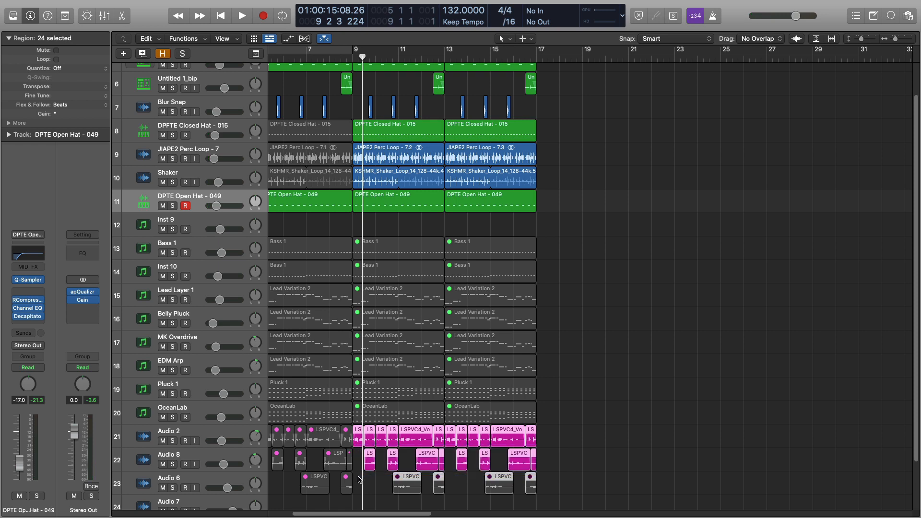
key("ctrl+m")
key("space")
scroll(429, 278, "up", 2)
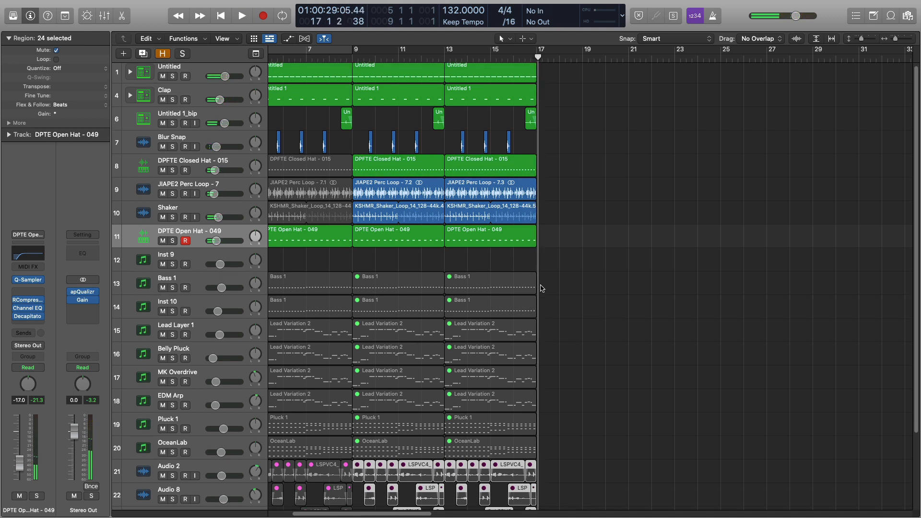
Copy the Bass 1 and Inst 10 regions from bar 13 to bar 17, unmute the copies, and audition them
scroll(541, 288, "down", 1)
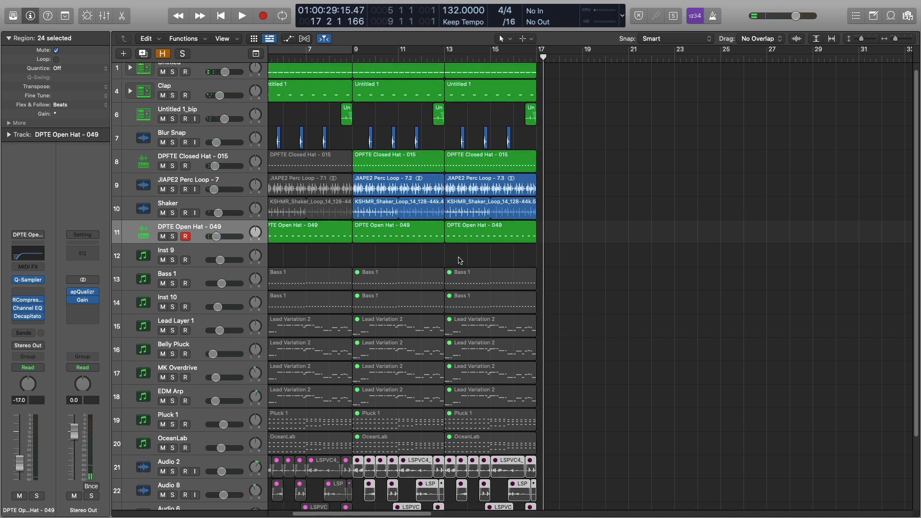
left_click_drag(460, 260, 548, 284)
key("space")
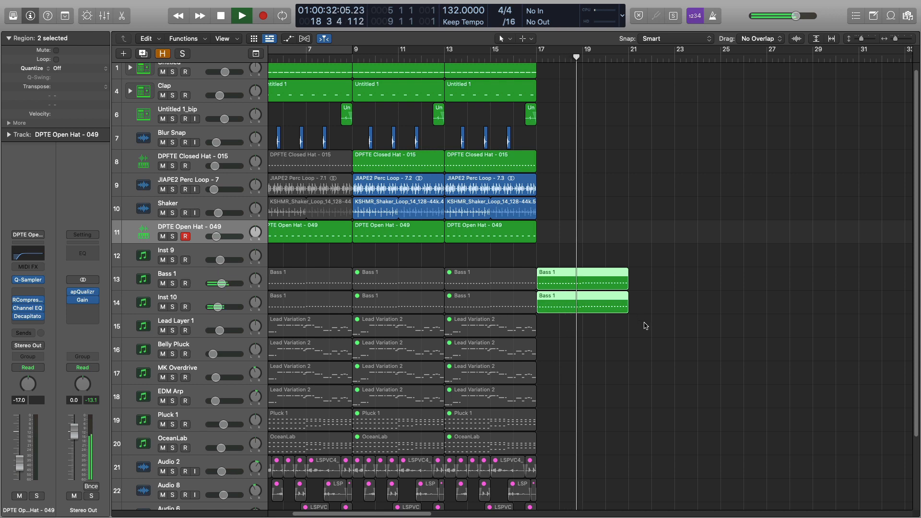
key("space")
key("space")
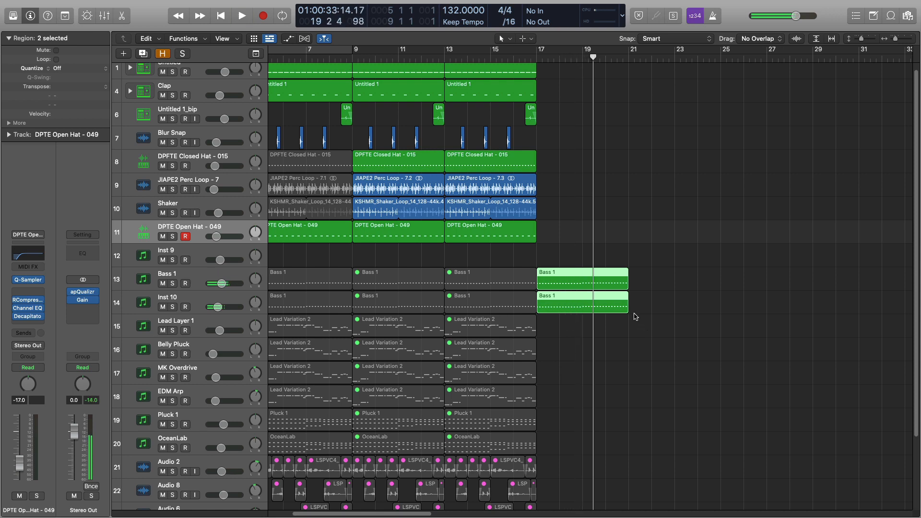
key("space")
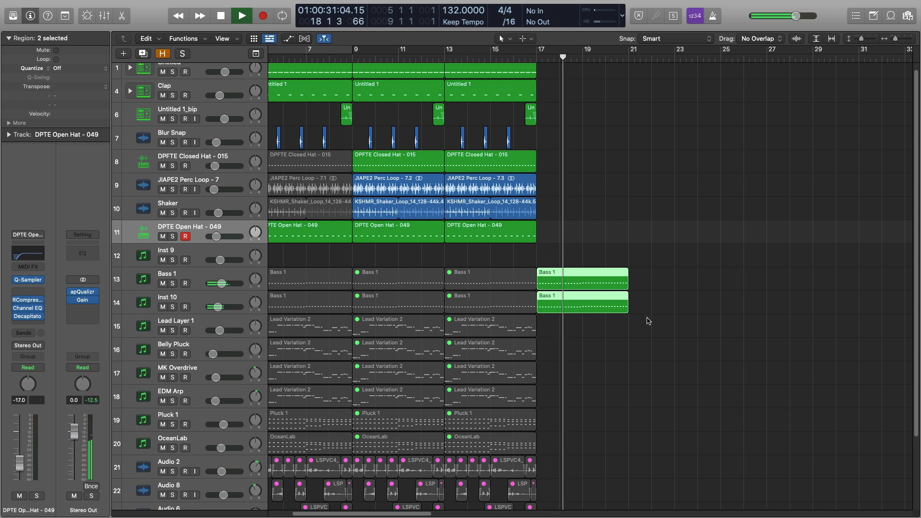
key("space")
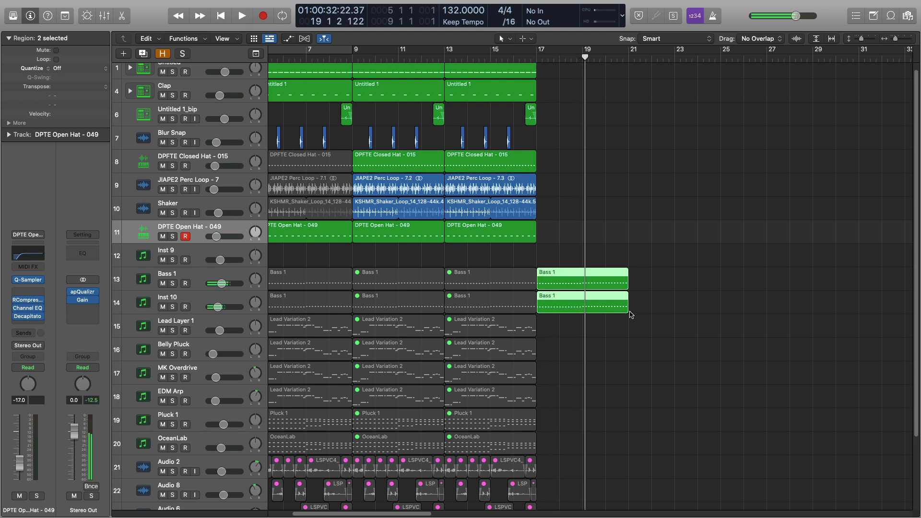
Shorten the two bass regions at bar 17 to 2 bars and loop them up to bar 21
left_click_drag(612, 307, 581, 307)
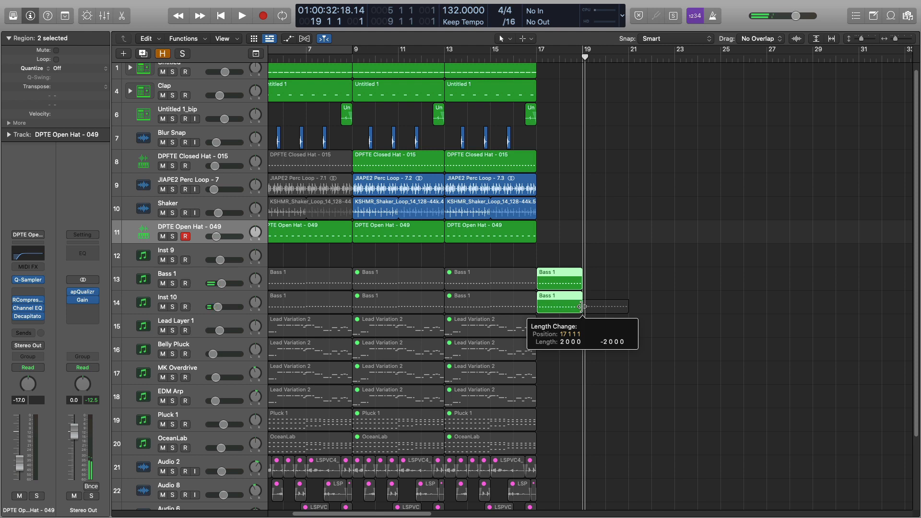
key("space")
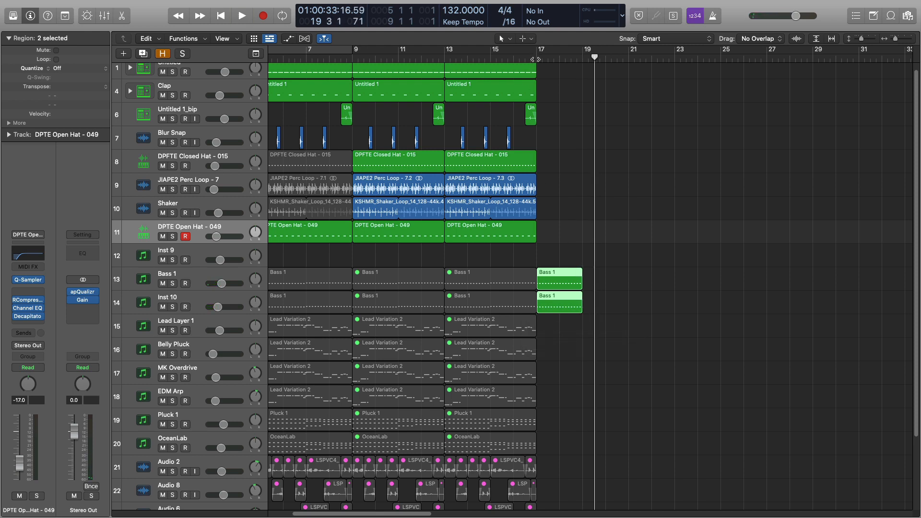
key("shift+space")
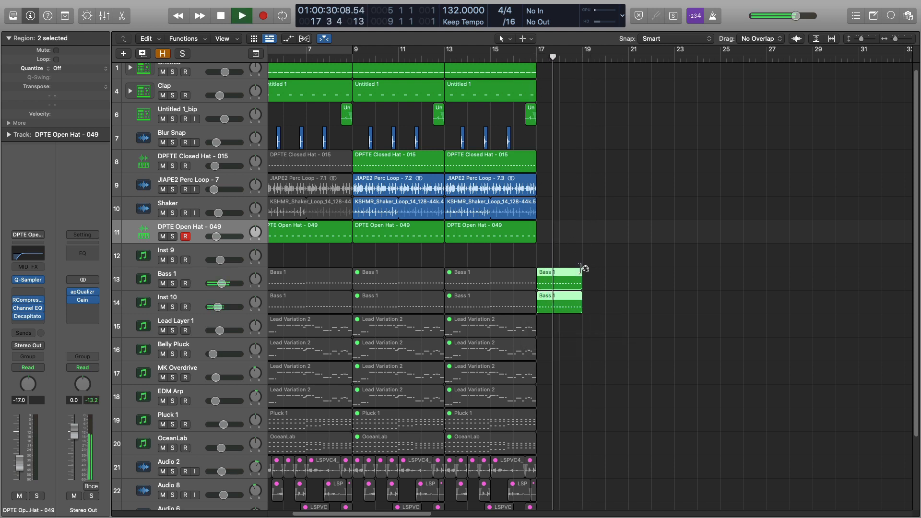
left_click_drag(581, 267, 638, 269)
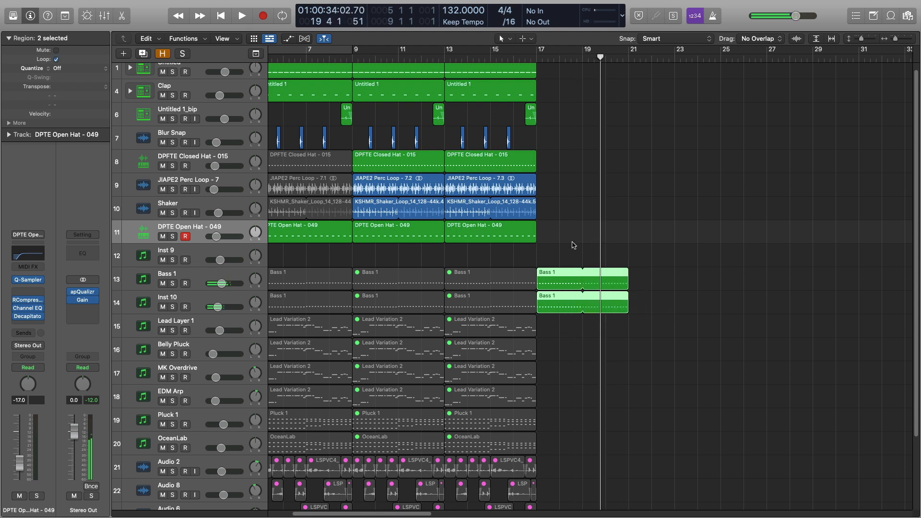
Copy all drum and percussion regions from bars 13–17 to bar 17 and play them with the bass
scroll(566, 143, "up", 1)
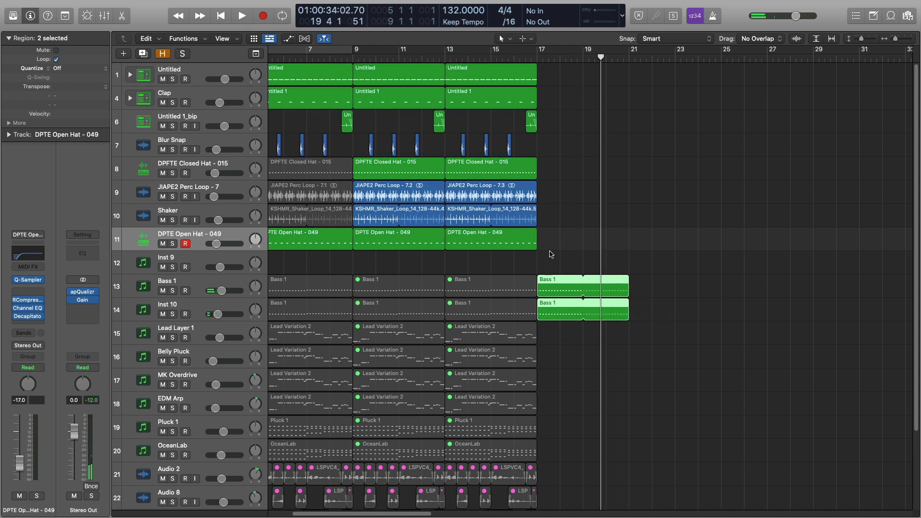
left_click_drag(550, 255, 546, 72)
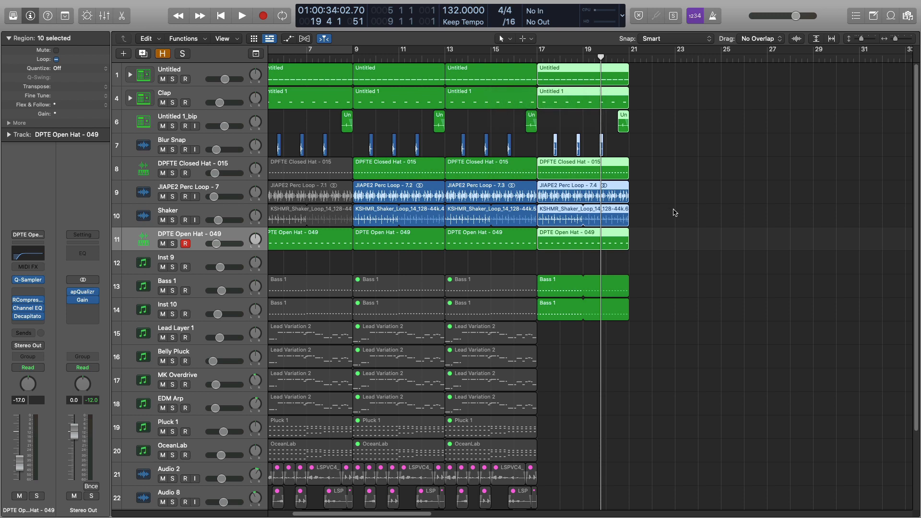
key("space")
left_click(536, 59)
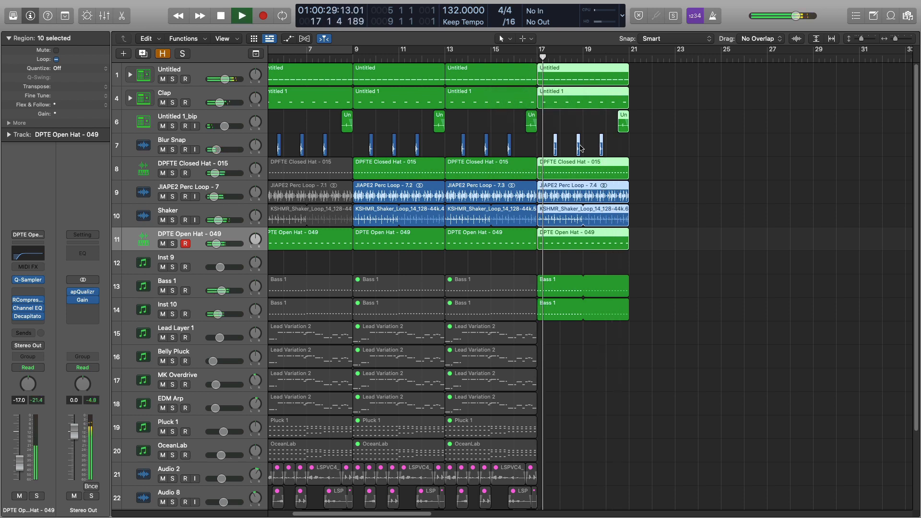
key("space")
Duplicate the drum and bass regions of bars 17–21 at bar 21
scroll(606, 237, "down", 2)
scroll(589, 249, "right", 8)
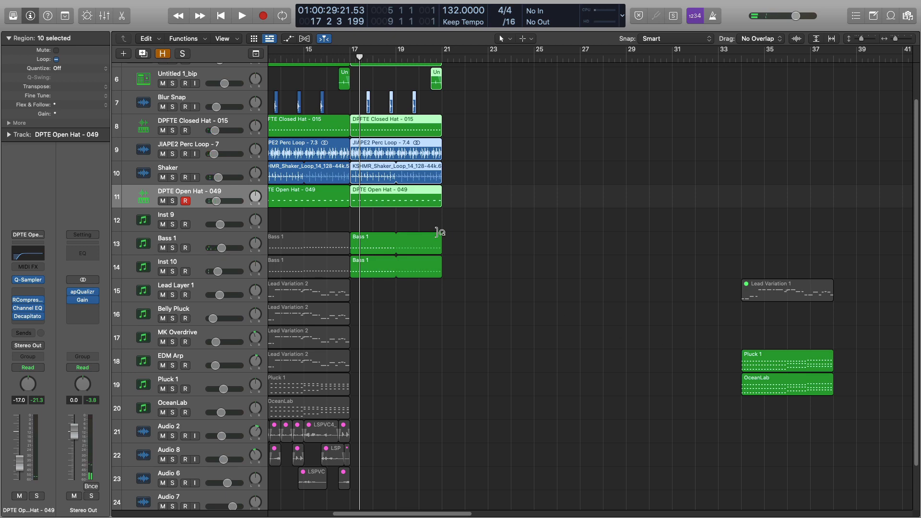
scroll(407, 325, "up", 2)
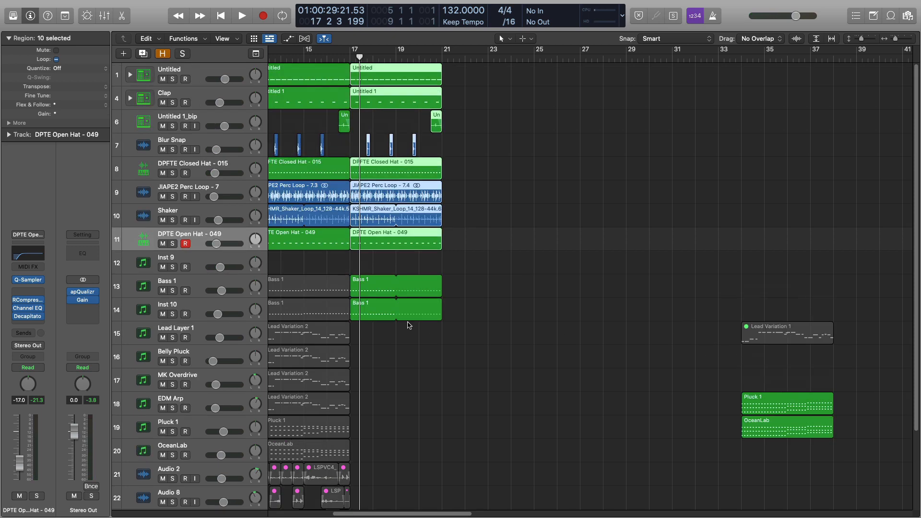
key("super+v")
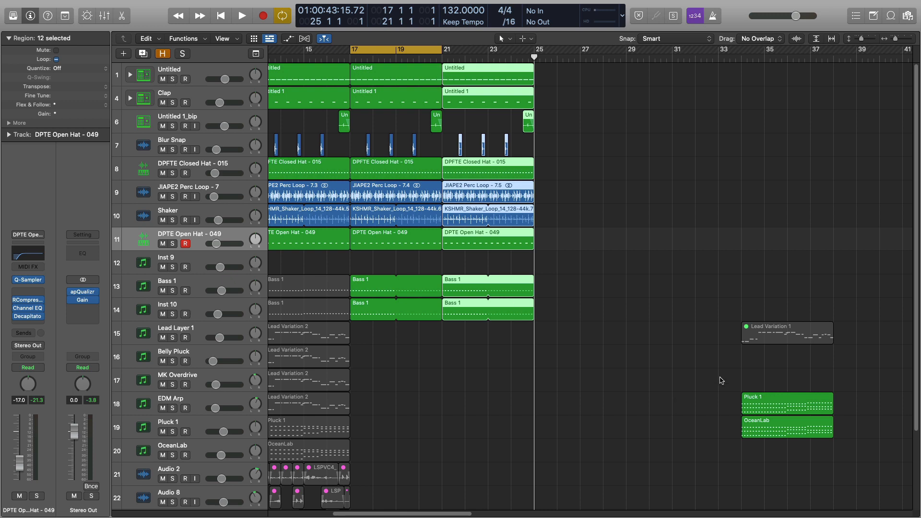
Move the two unmuted pluck regions near bar 34 to bar 21 on the Pluck 1 and OceanLab tracks, and audition cycled bars 17–25
left_click_drag(719, 381, 786, 439)
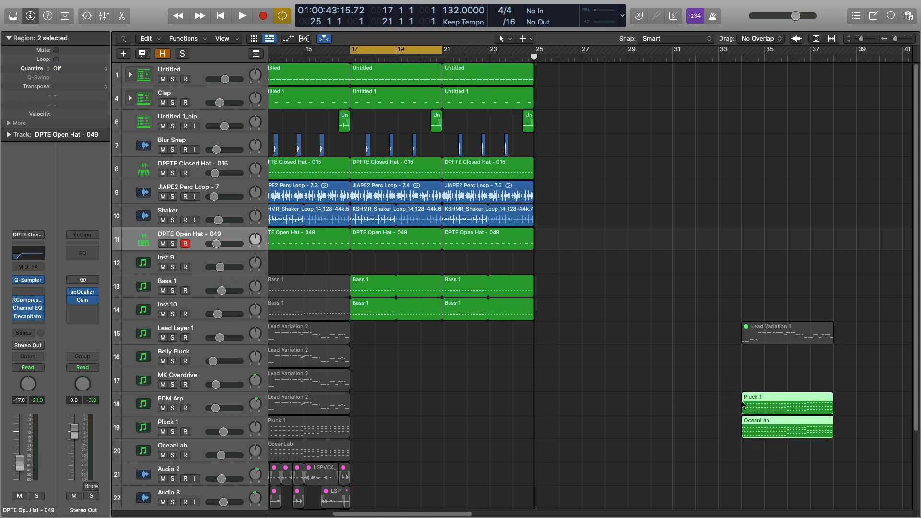
left_click_drag(742, 405, 461, 425)
key("space")
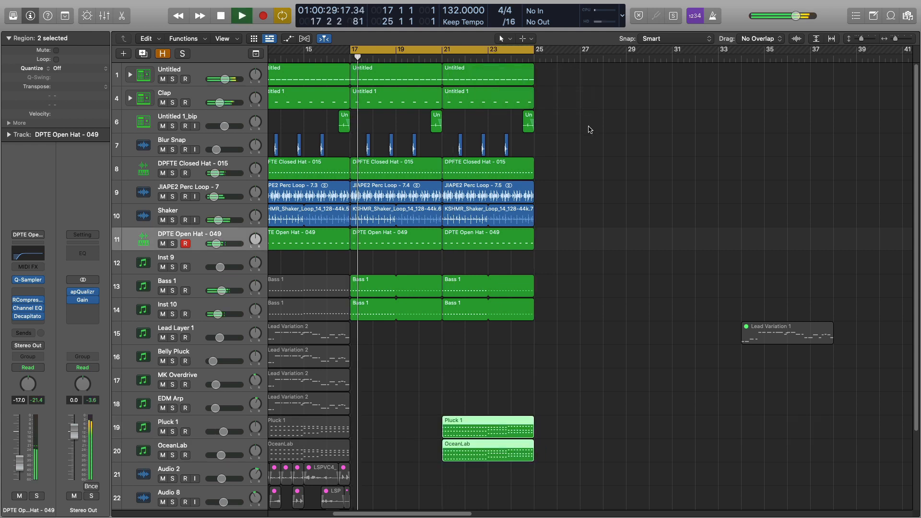
scroll(497, 193, "down", 1)
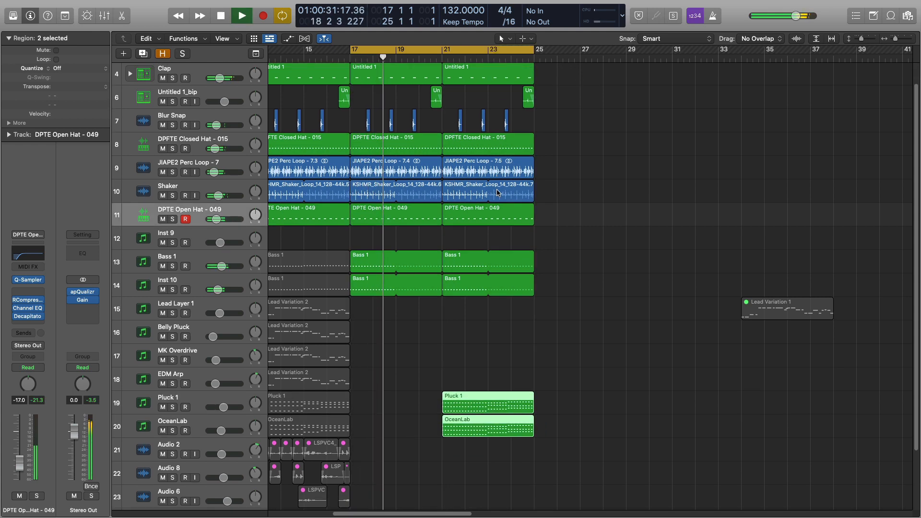
scroll(499, 194, "down", 1)
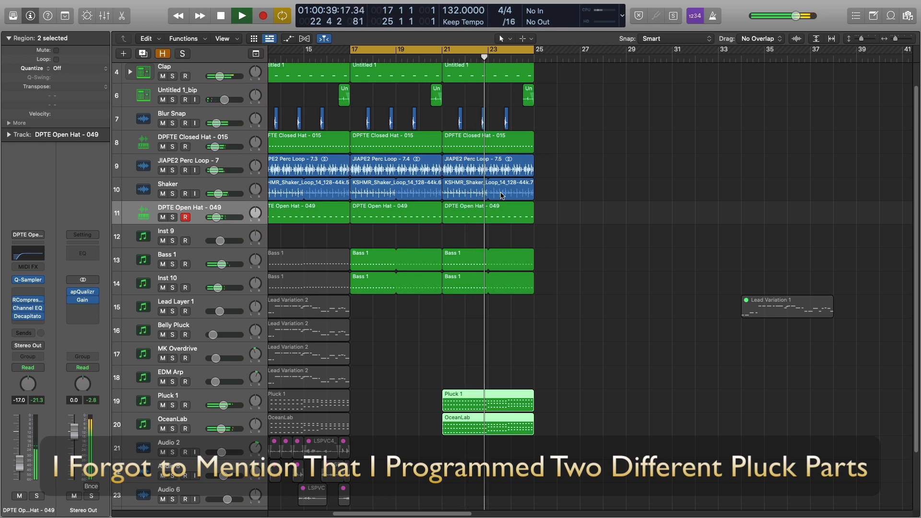
key("space")
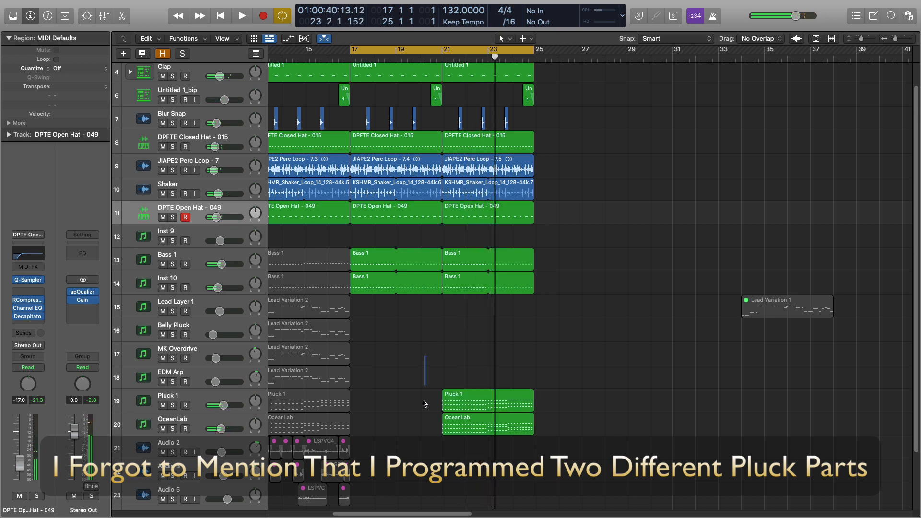
Move the Pluck 1 and OceanLab regions to bar 25 and paste the four-bar drum and bass section there
left_click_drag(463, 394, 545, 389)
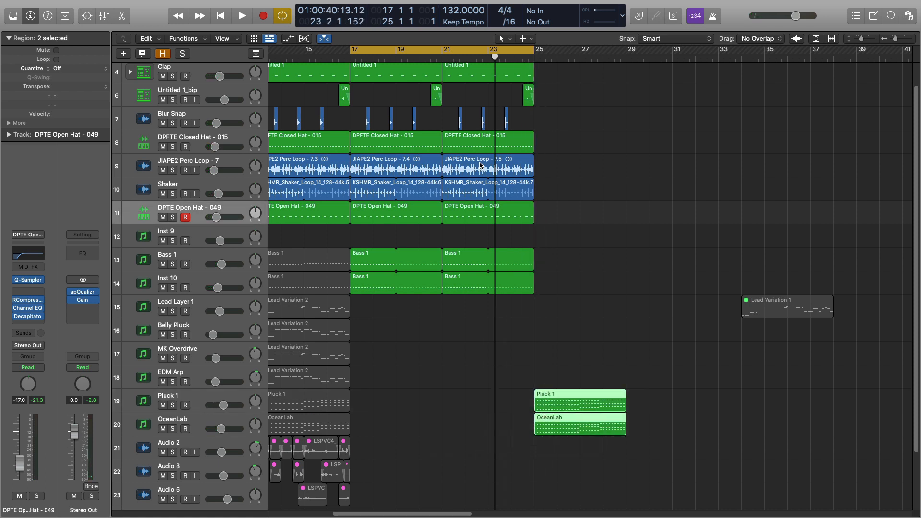
key("comma")
key("period")
key("period")
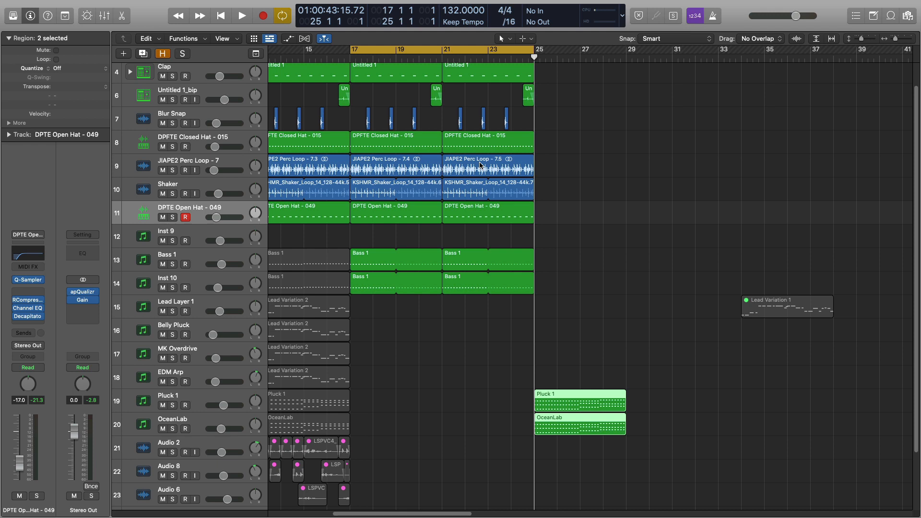
key("super+v")
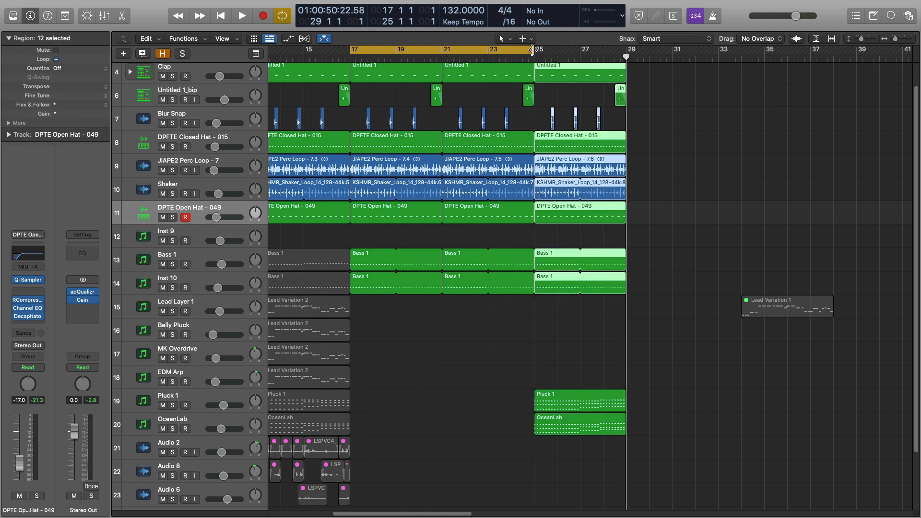
Extend the cycle range to bar 29 and play the new section from bar 17
left_click_drag(531, 49, 626, 50)
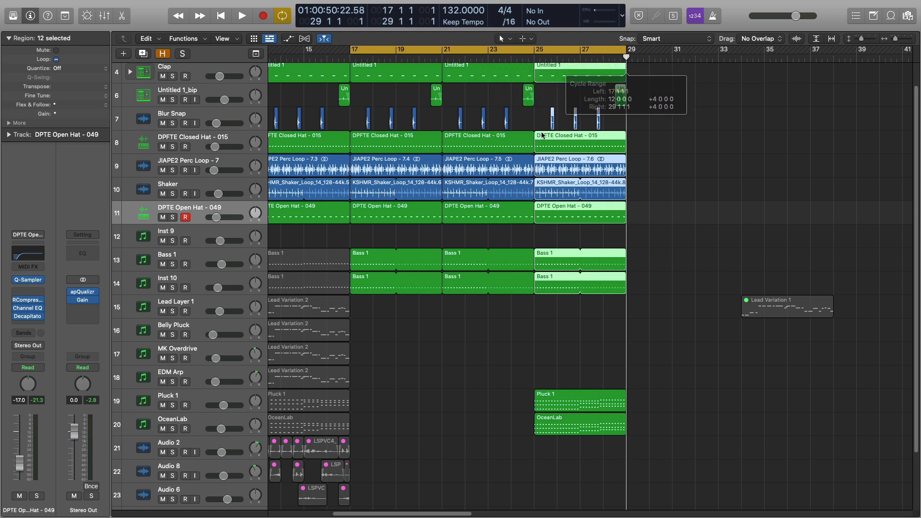
key("space")
scroll(403, 302, "down", 2)
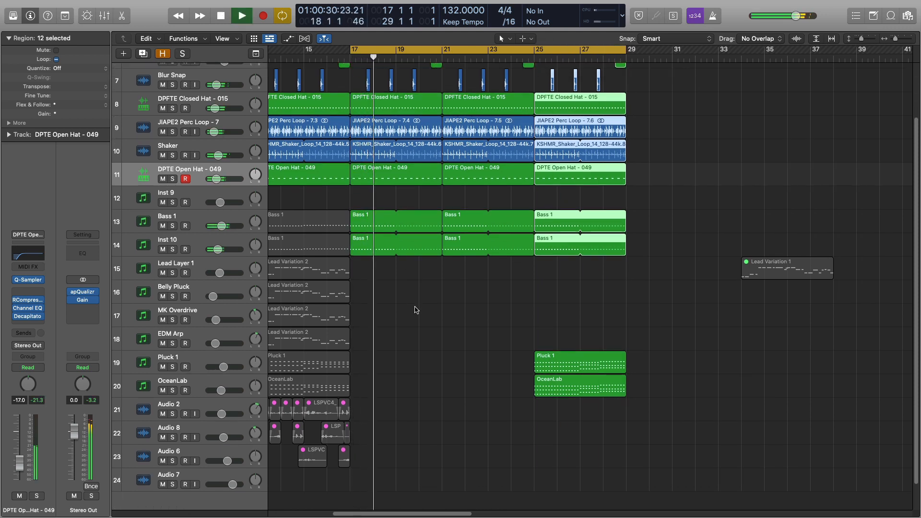
scroll(416, 309, "up", 1)
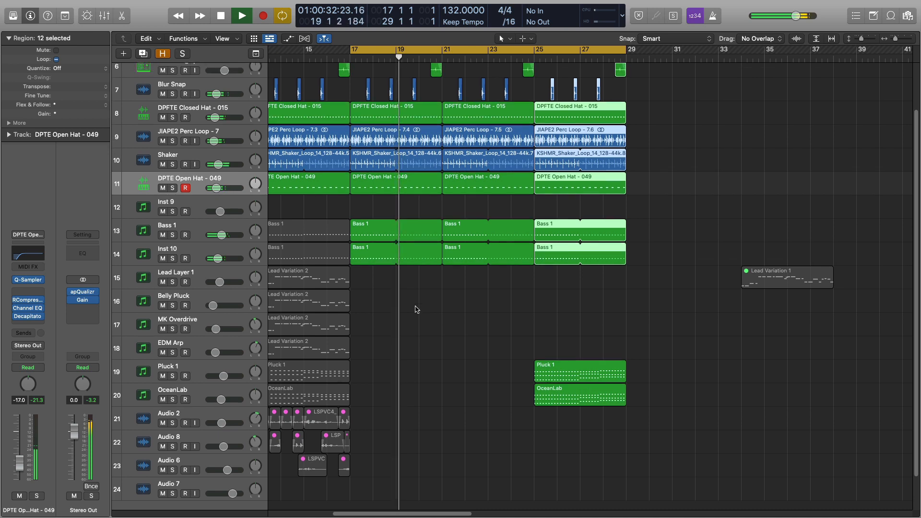
scroll(416, 309, "up", 1)
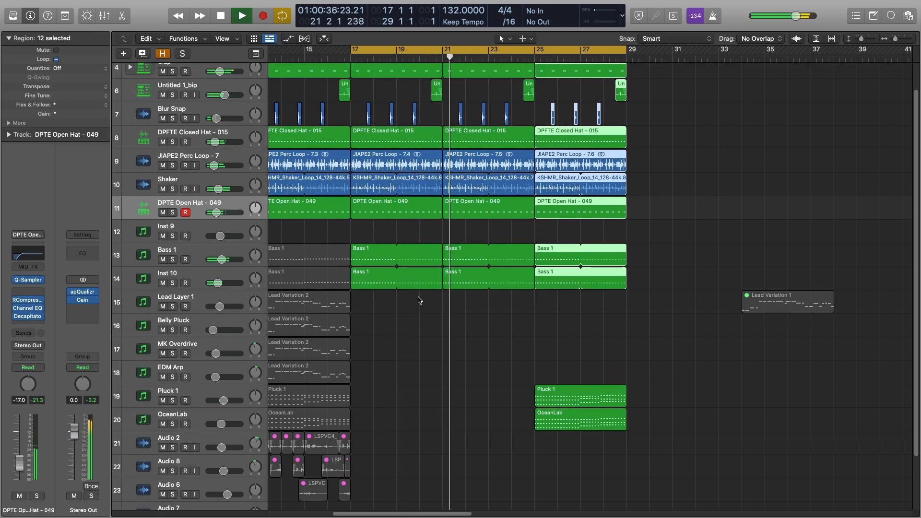
scroll(418, 300, "left", 10)
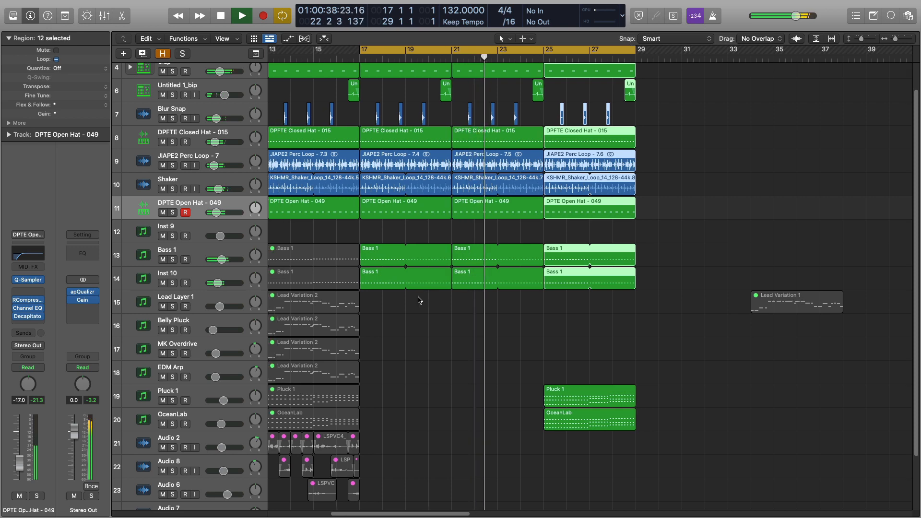
Duplicate the drum, bass and pluck regions of bars 25–29 at bar 29, and extend the cycle range to bar 33
scroll(418, 300, "left", 1)
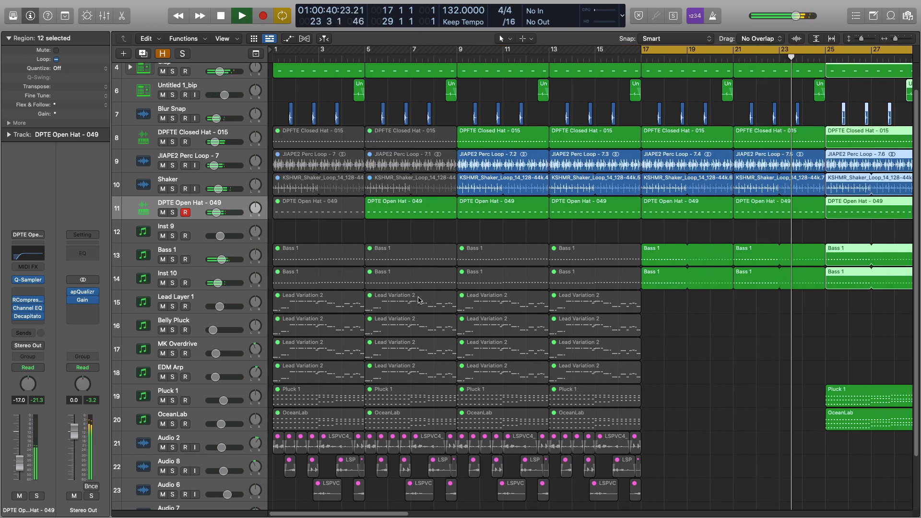
scroll(418, 300, "right", 15)
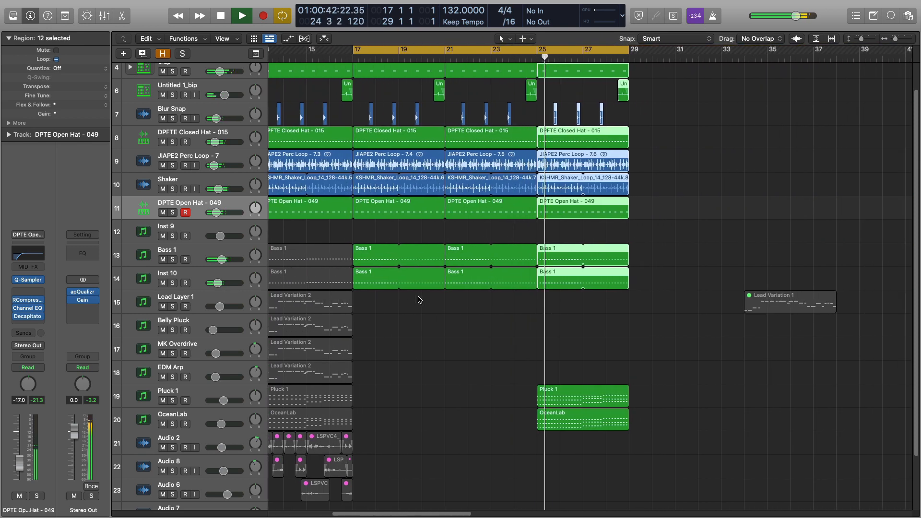
scroll(418, 301, "right", 4)
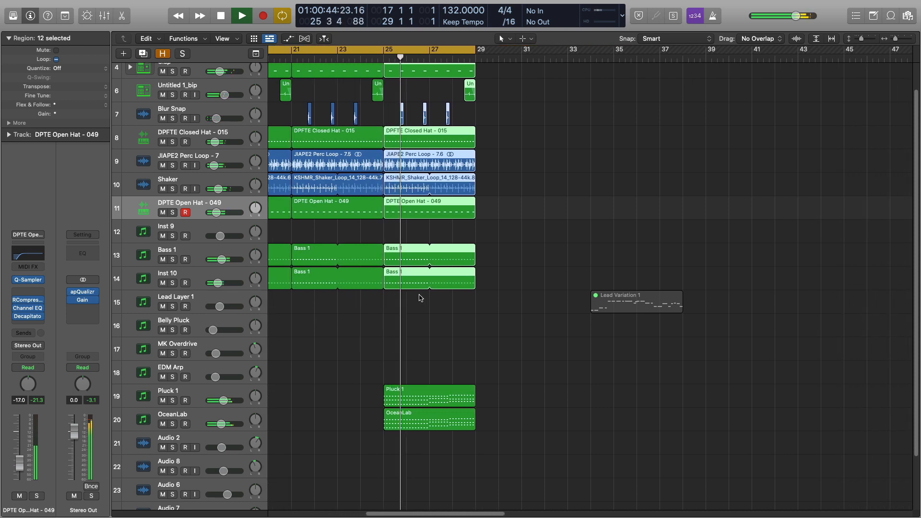
key("space")
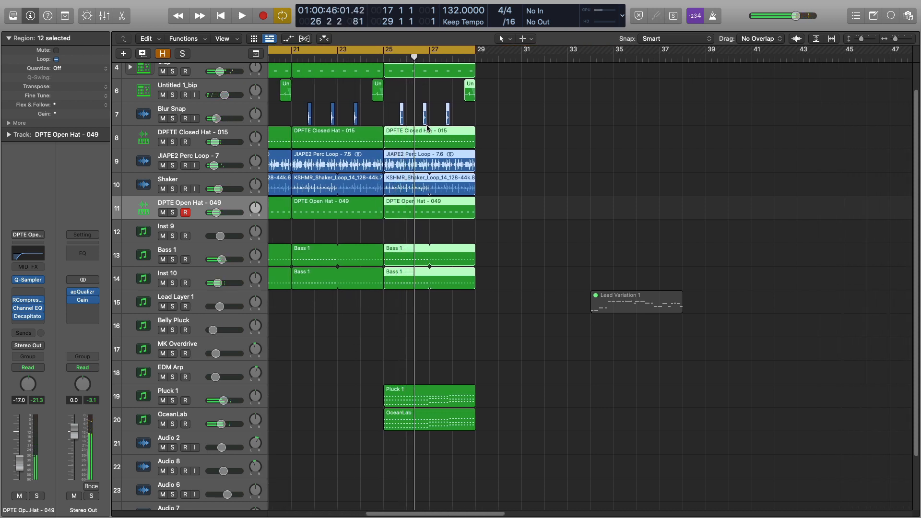
left_click(529, 182)
left_click(436, 142)
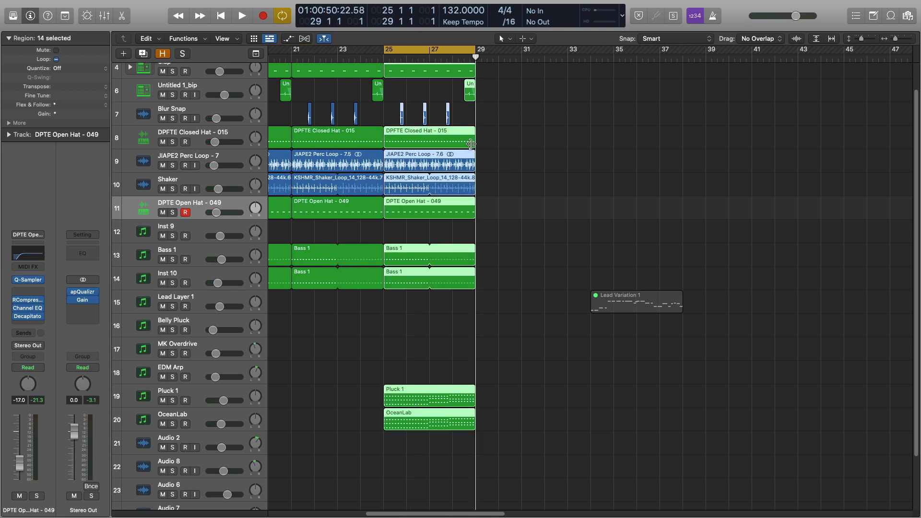
key("super+v")
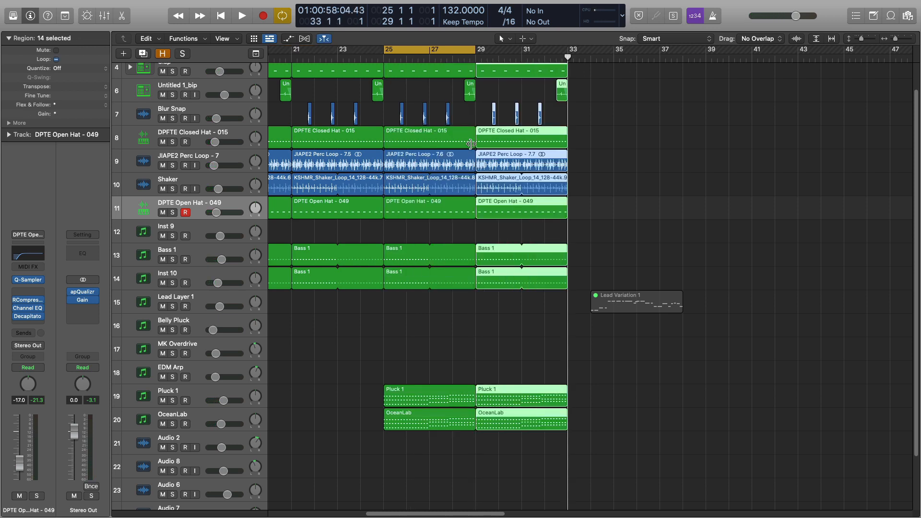
left_click_drag(473, 49, 567, 51)
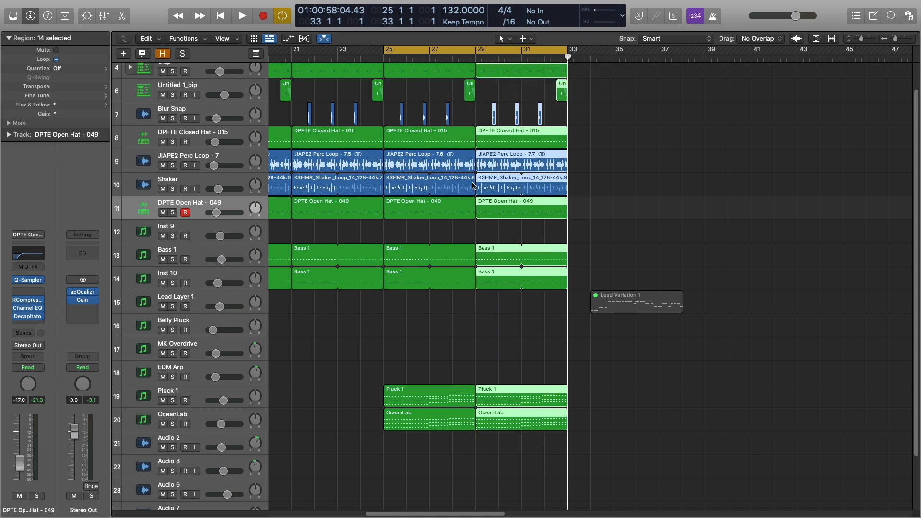
Extend the cycle range back to bar 1 and mute the DPTE Open Hat region at bar 5
left_click(420, 319, "ctrl+alt")
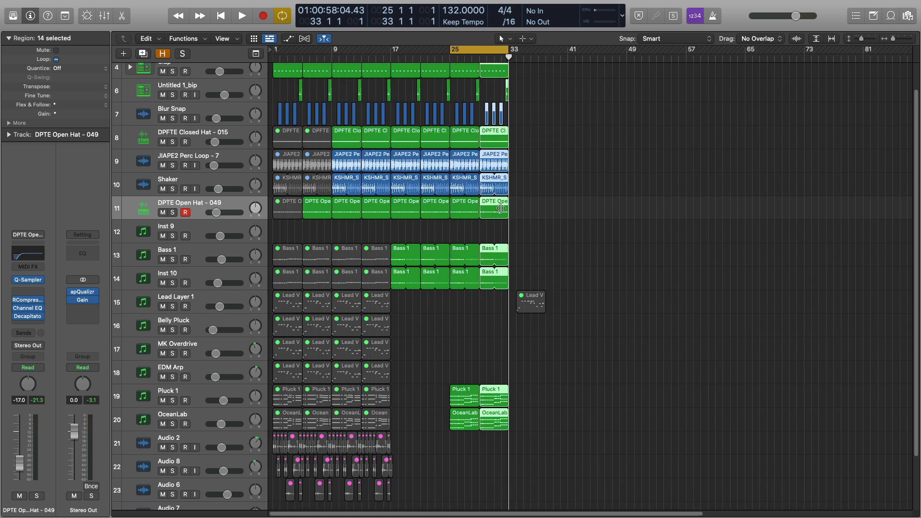
left_click(686, 156)
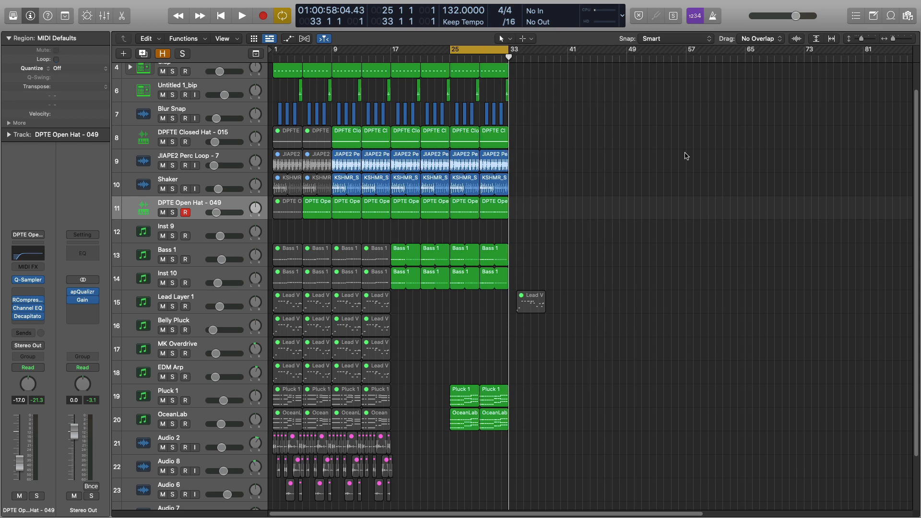
key("Return")
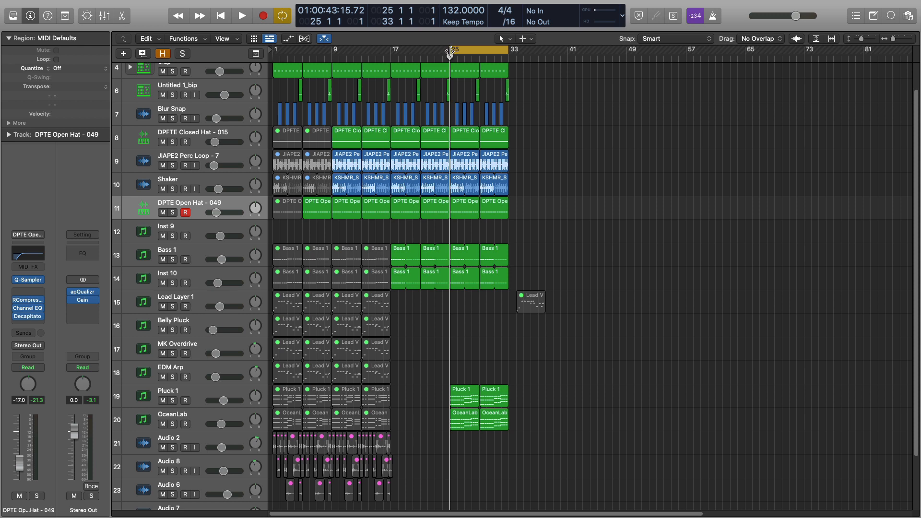
left_click_drag(449, 52, 273, 51)
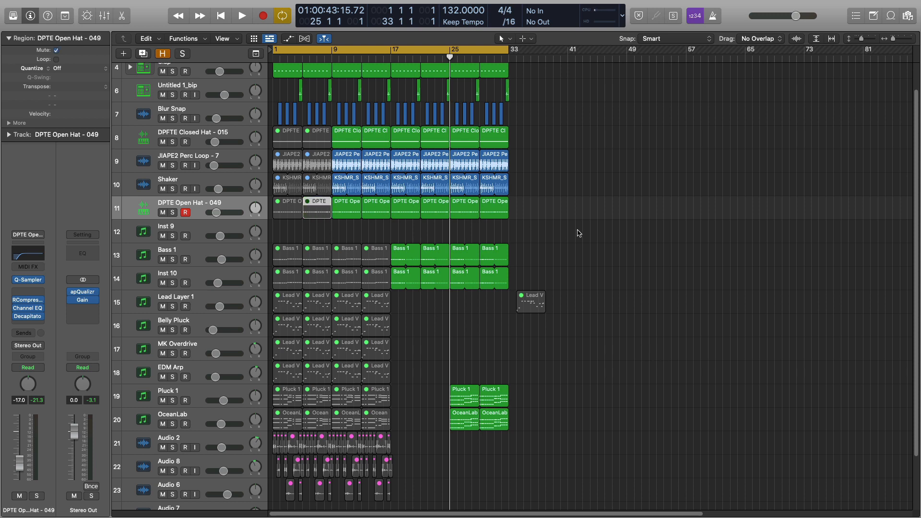
Delete the muted Lead Variation 1 region near bar 34 on the Lead Layer 1 track
scroll(584, 242, "up", 2)
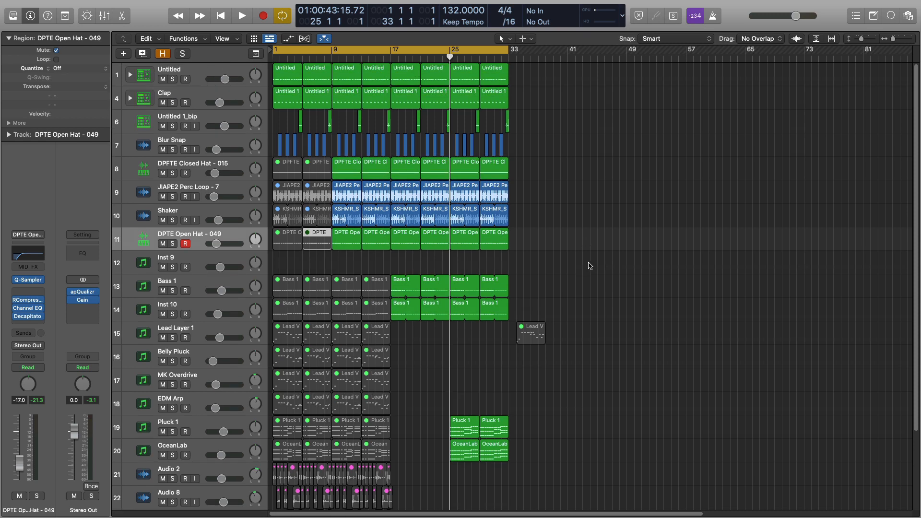
scroll(589, 266, "down", 5)
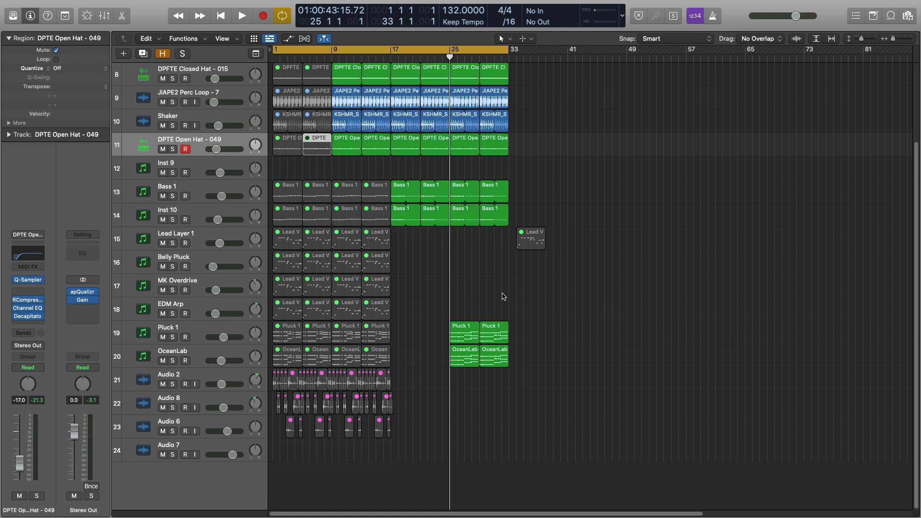
left_click_drag(403, 240, 265, 463)
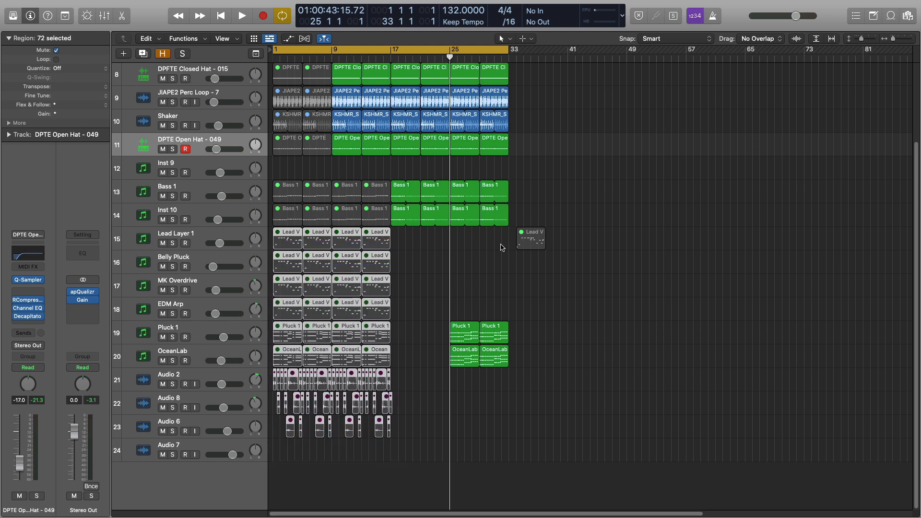
left_click_drag(501, 248, 558, 248)
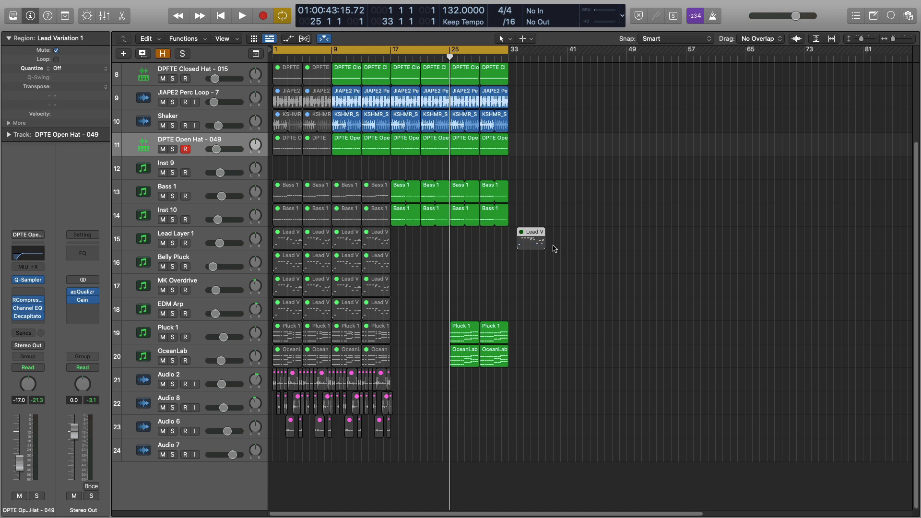
key("Delete")
Move all muted lead, pluck and audio regions on tracks 15–23 from bars 1–17 to bar 33
left_click_drag(396, 235, 271, 459)
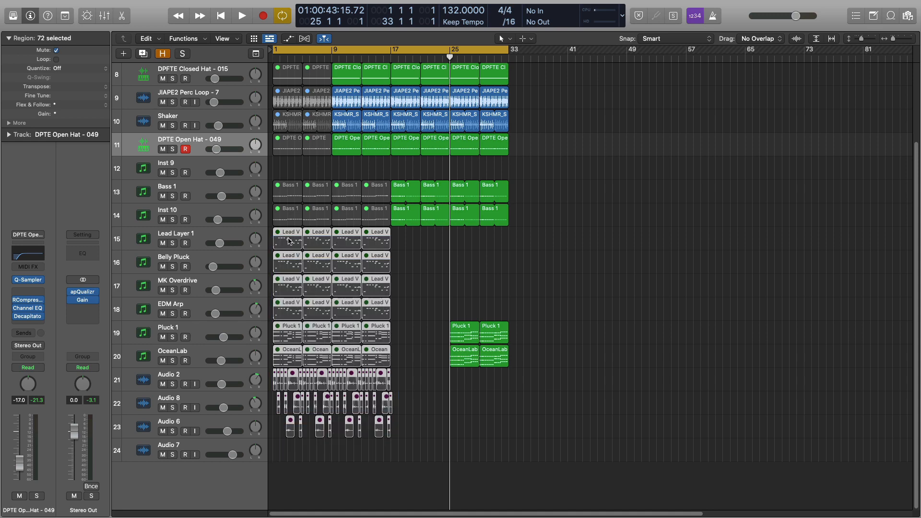
left_click_drag(286, 235, 527, 240)
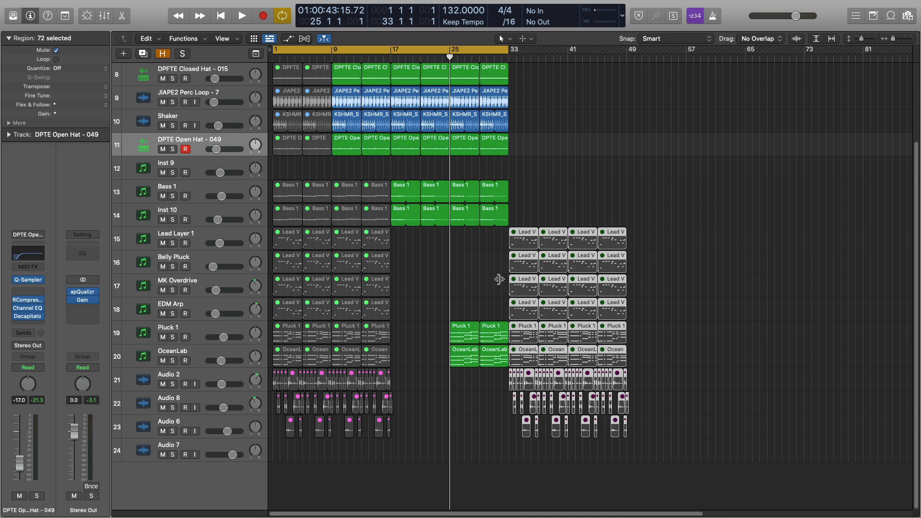
key("super+z")
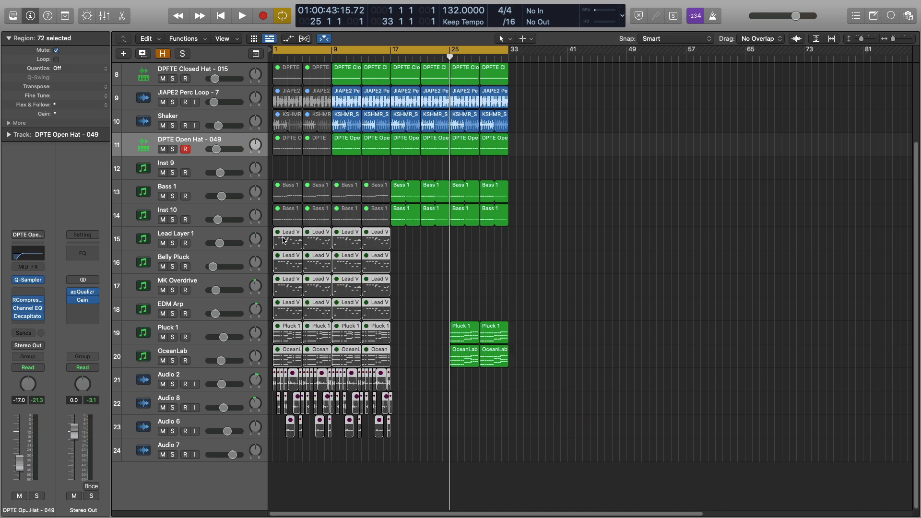
left_click_drag(293, 238, 524, 245)
left_click(653, 249)
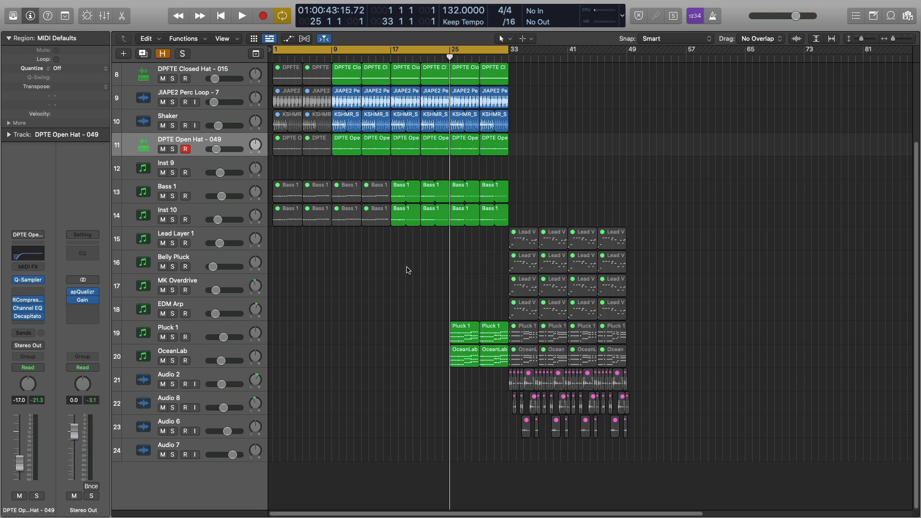
Play the arrangement from bar 1 and move the muted lead regions on tracks 15–18 to bar 49
key("space")
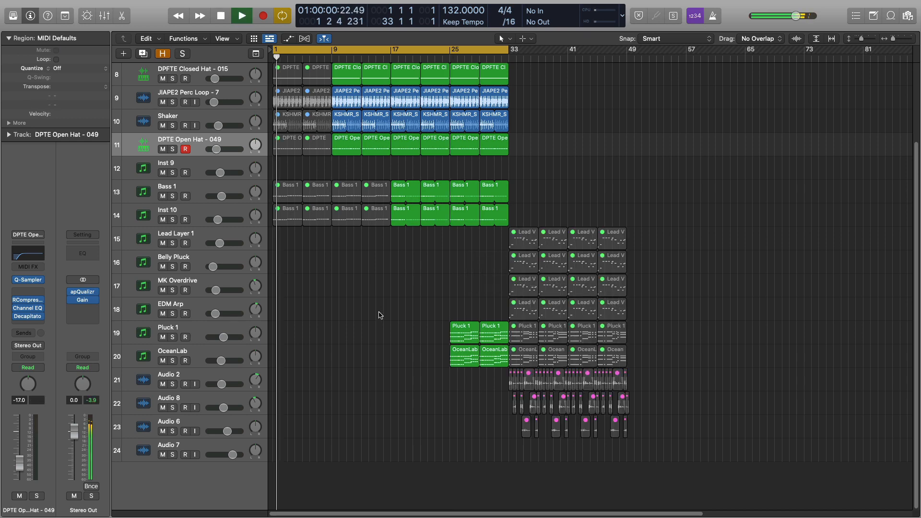
scroll(373, 317, "up", 4)
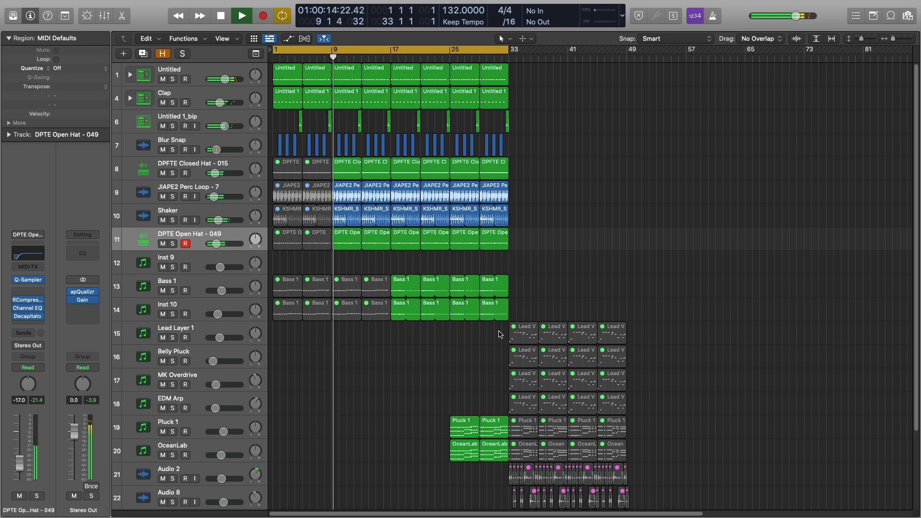
left_click_drag(501, 335, 648, 406)
key("ctrl+m")
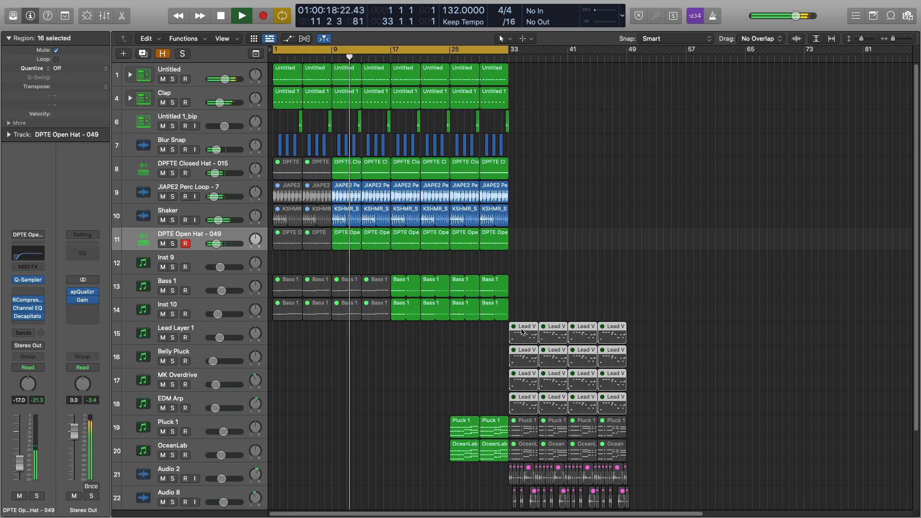
left_click_drag(521, 329, 639, 339)
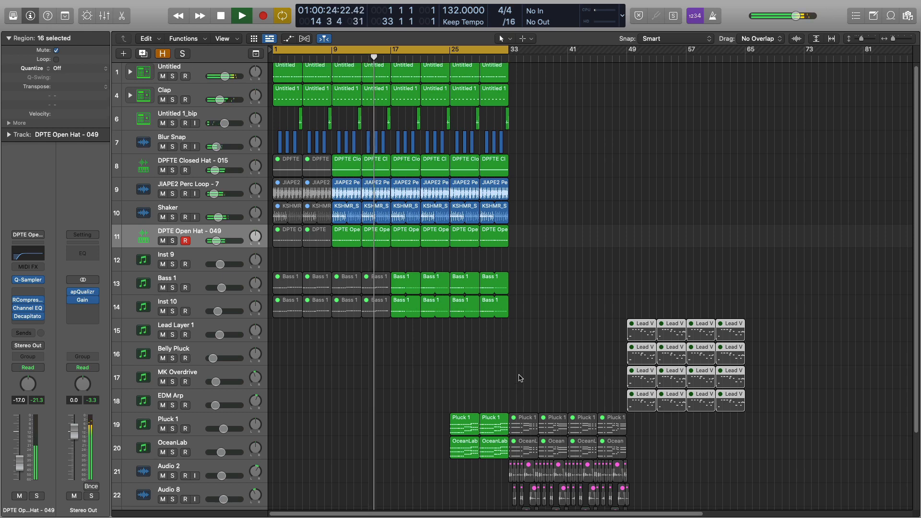
Move the muted Pluck 1 and OceanLab regions from bar 33 to bar 49, and stop playback
scroll(518, 365, "down", 3)
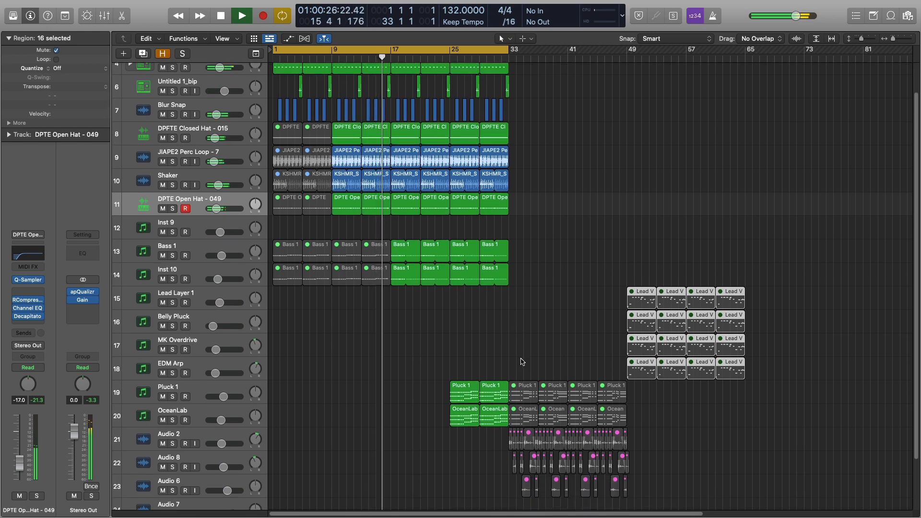
left_click_drag(522, 358, 618, 424)
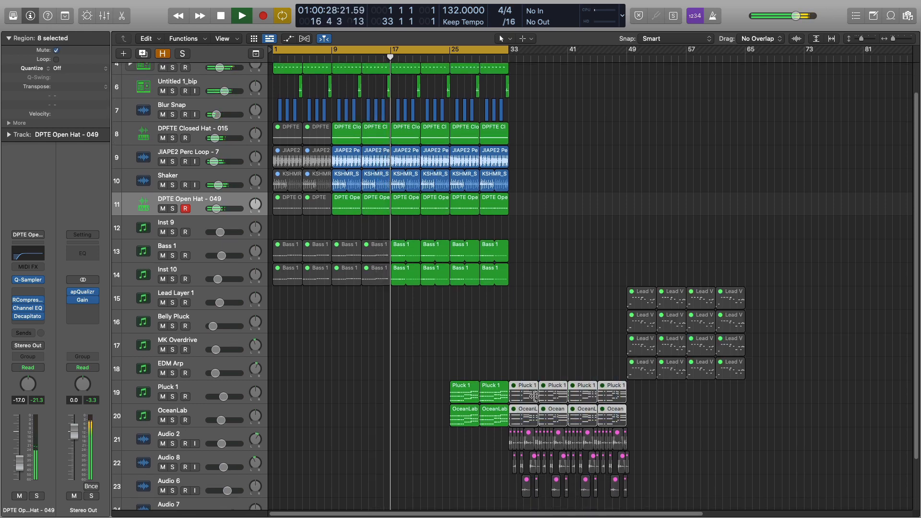
left_click_drag(522, 389, 642, 398)
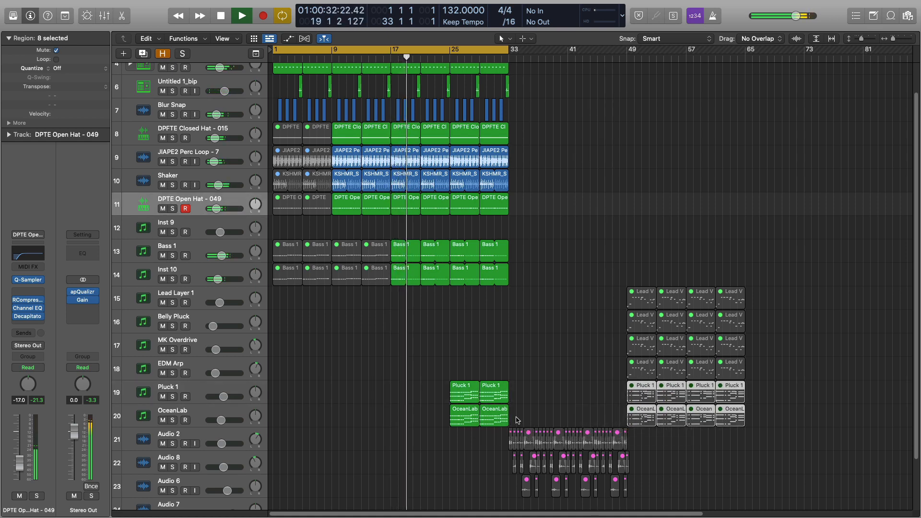
left_click_drag(493, 436, 641, 501)
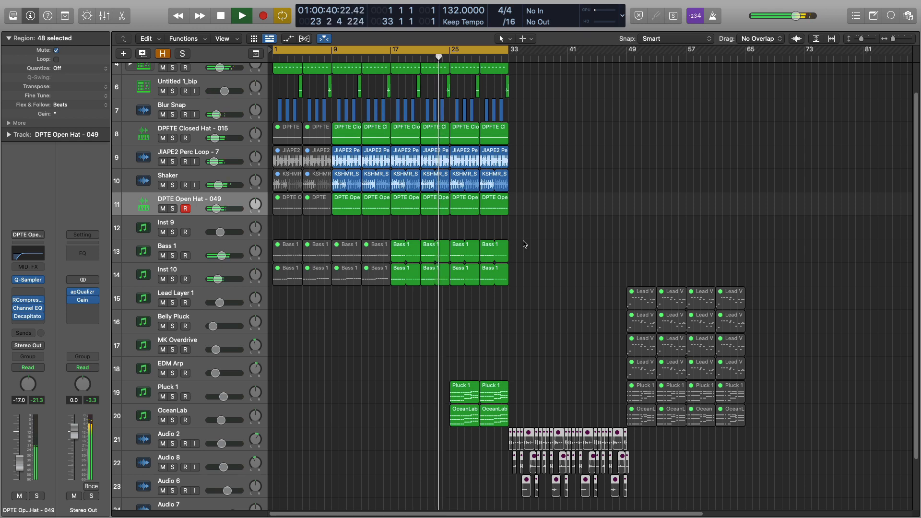
key("space")
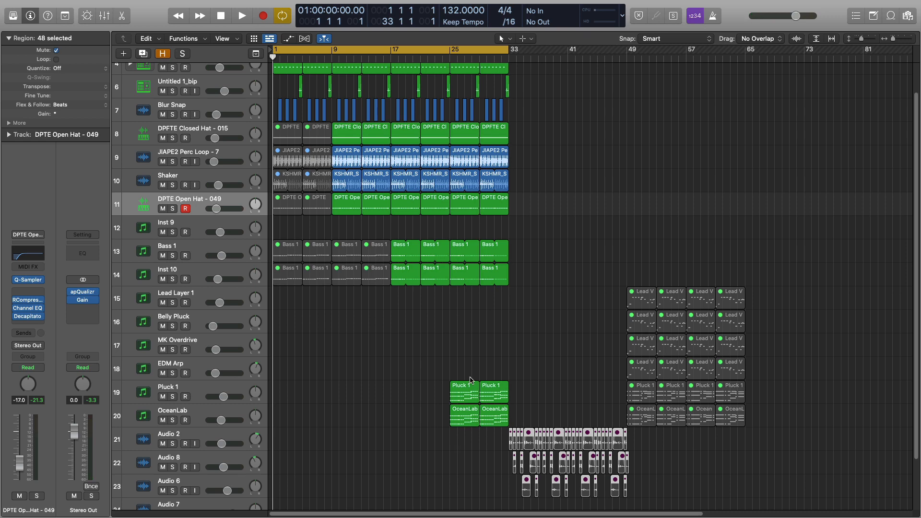
Paste the drum, bass and pluck regions of bars 25–33 twice in a row from bar 33, and audition from bar 25
left_click(489, 254)
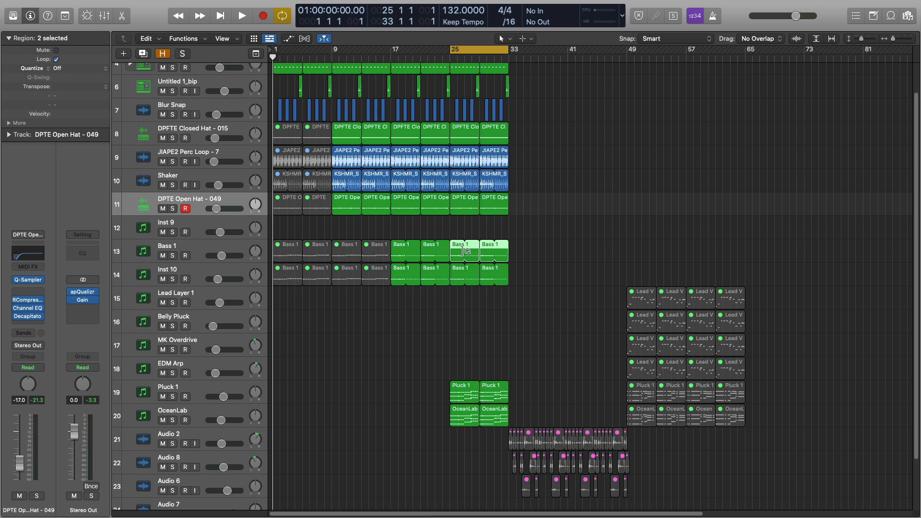
key("Return")
key("shift+l")
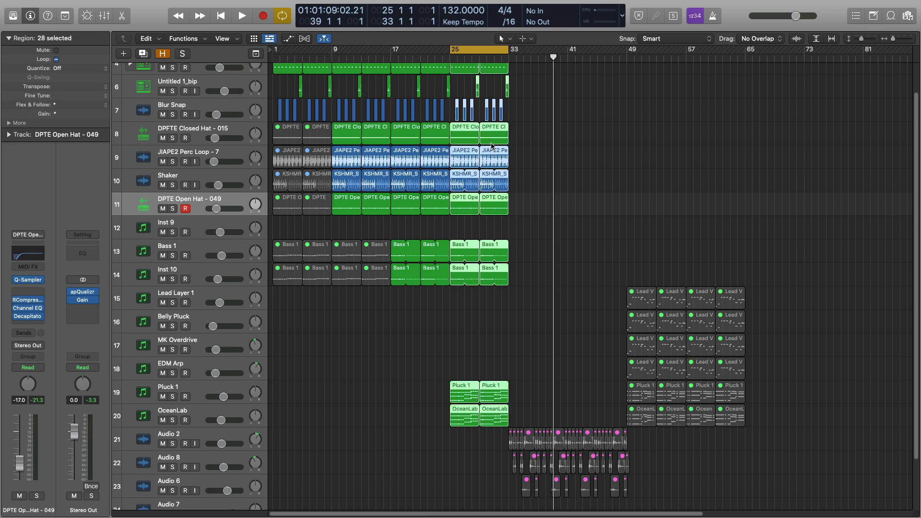
key("super+v")
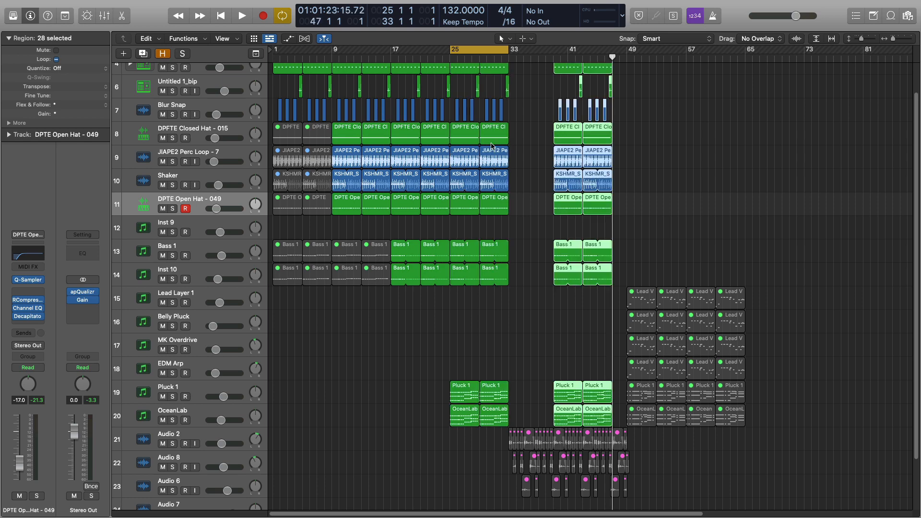
key("super+z")
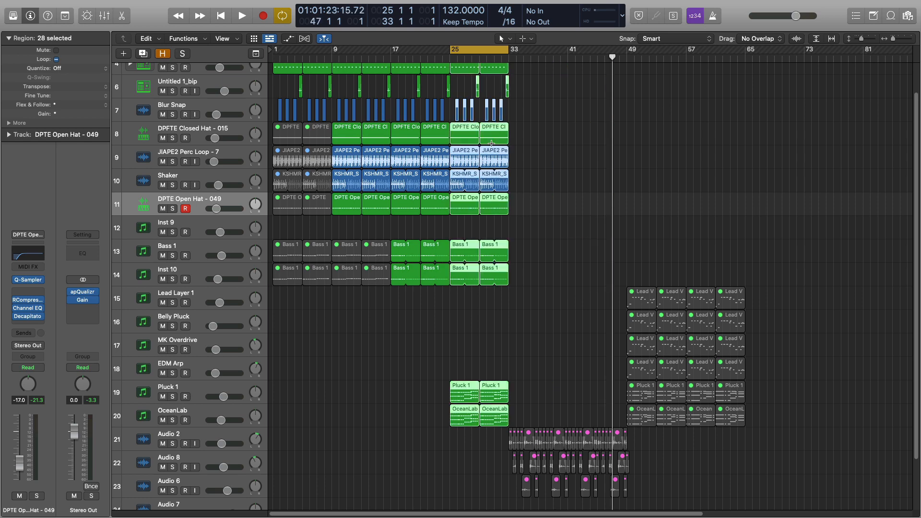
left_click(509, 56)
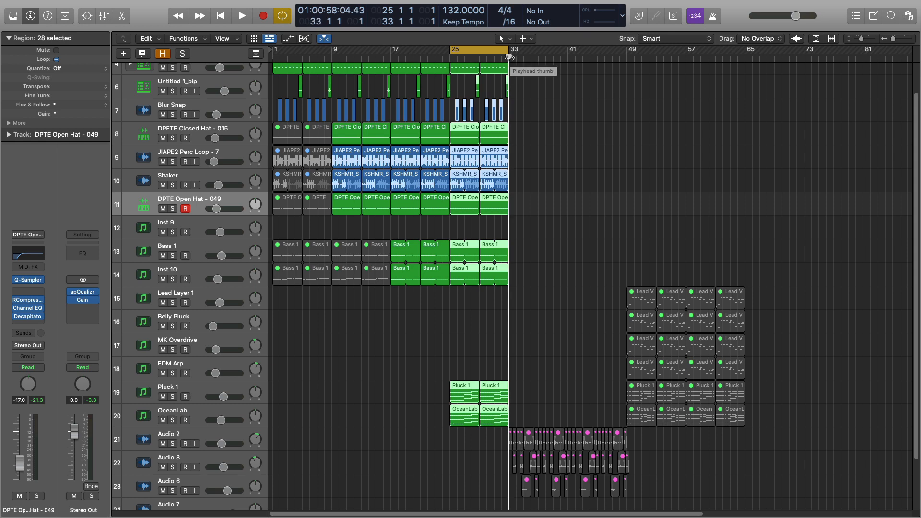
key("super+v")
key("super+v")
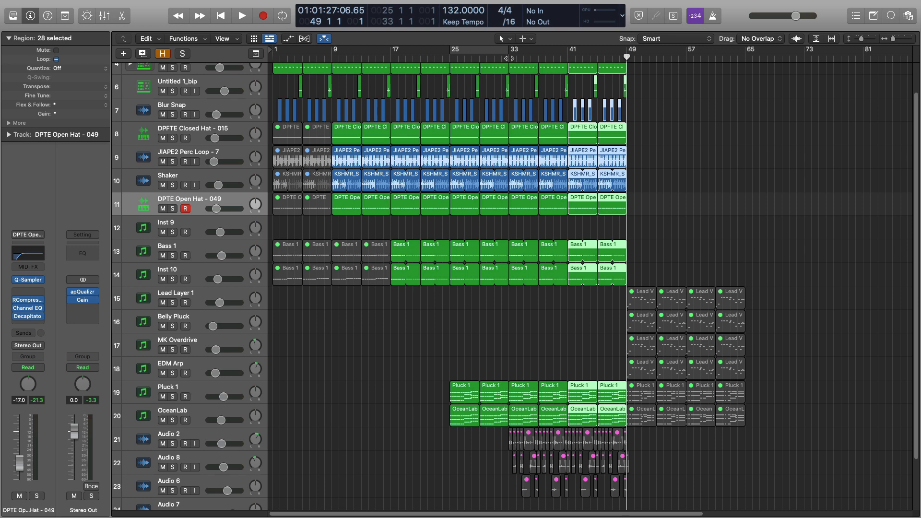
left_click(449, 56)
key("space")
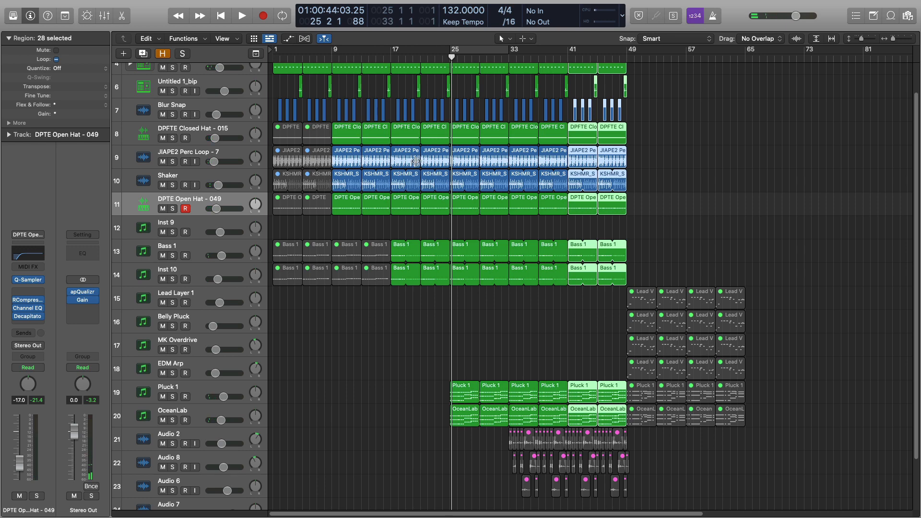
Play from bar 25 and unmute all vocal regions on Audio 2, Audio 8 and Audio 6 between bars 33 and 49
scroll(395, 172, "up", 2)
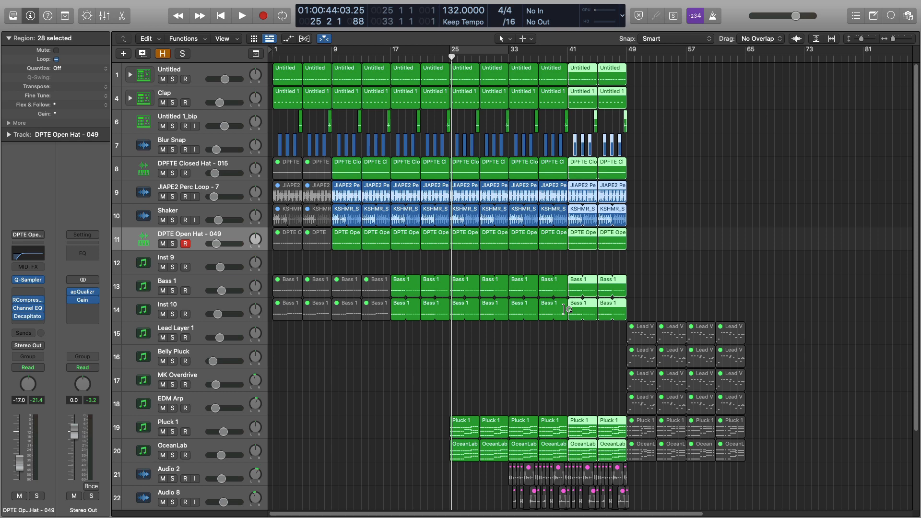
scroll(517, 394, "down", 4)
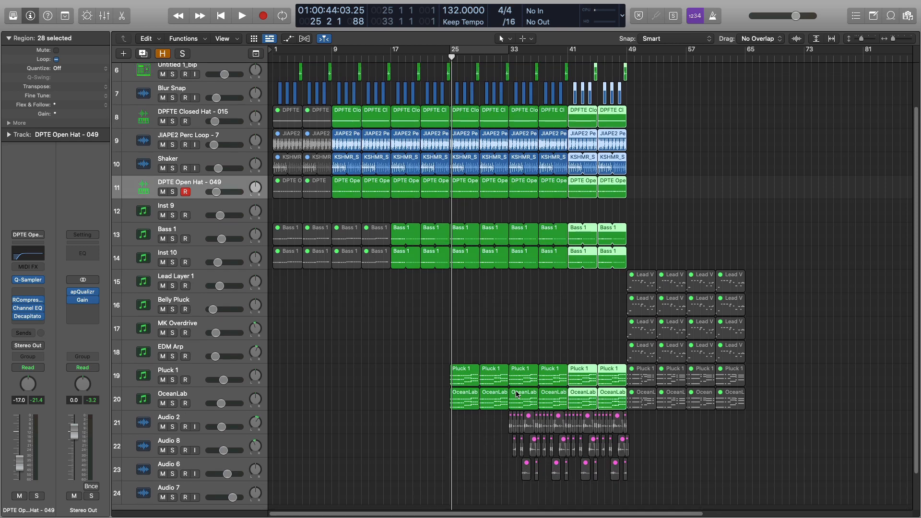
key("space")
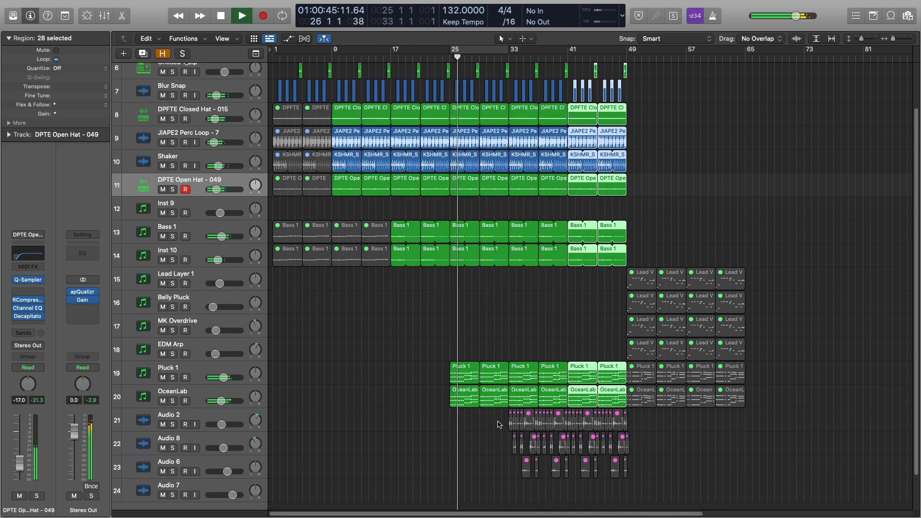
left_click_drag(496, 419, 565, 481)
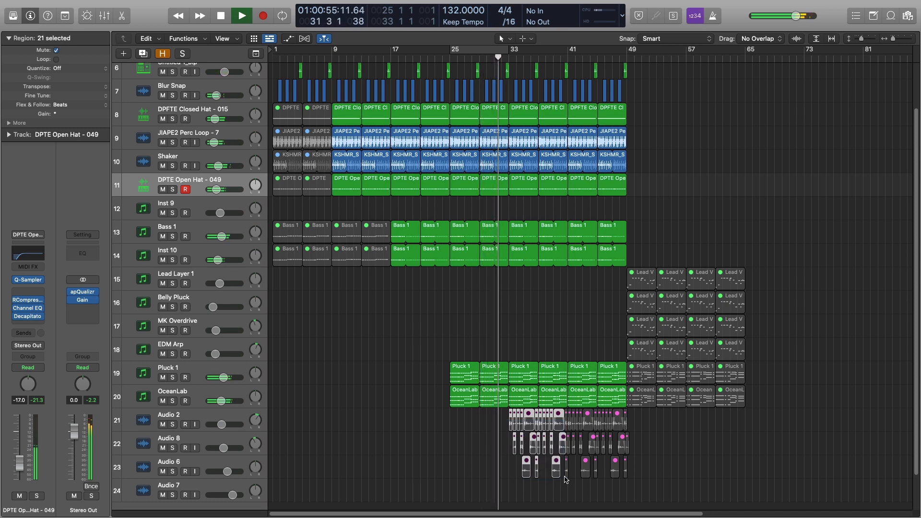
left_click(463, 457)
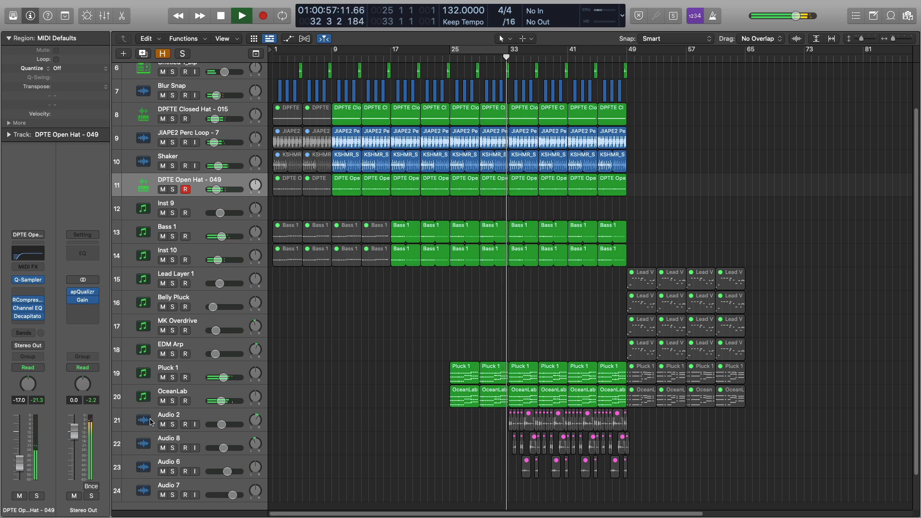
left_click_drag(455, 417, 665, 450)
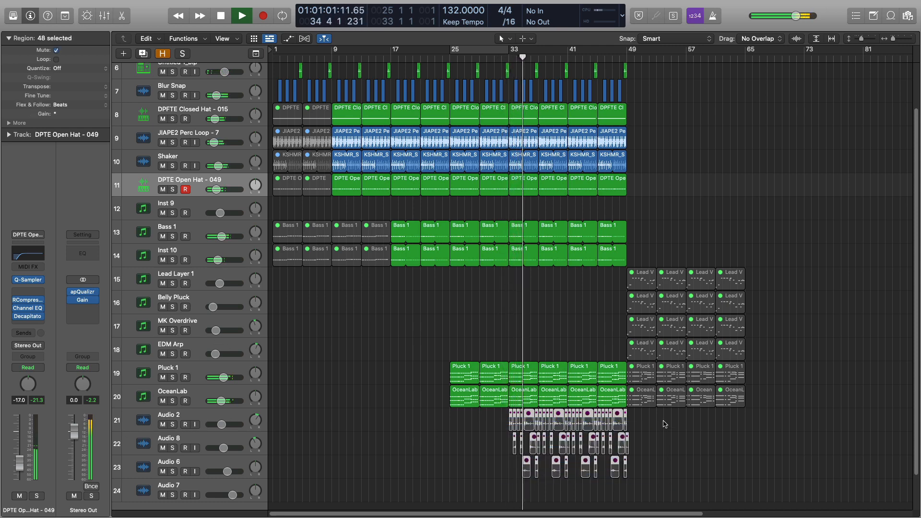
key("ctrl+m")
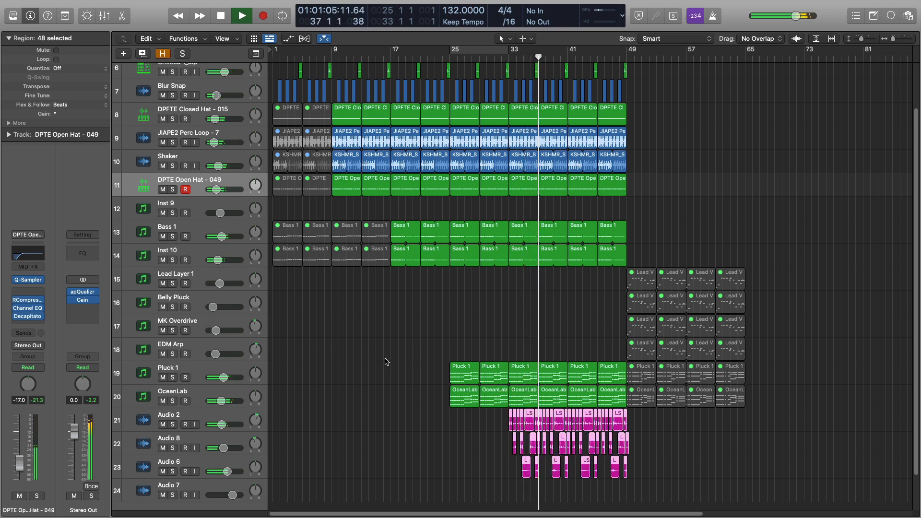
Listen to the full arrangement with the unmuted vocals through to bar 49 and stop playback
scroll(385, 362, "up", 3)
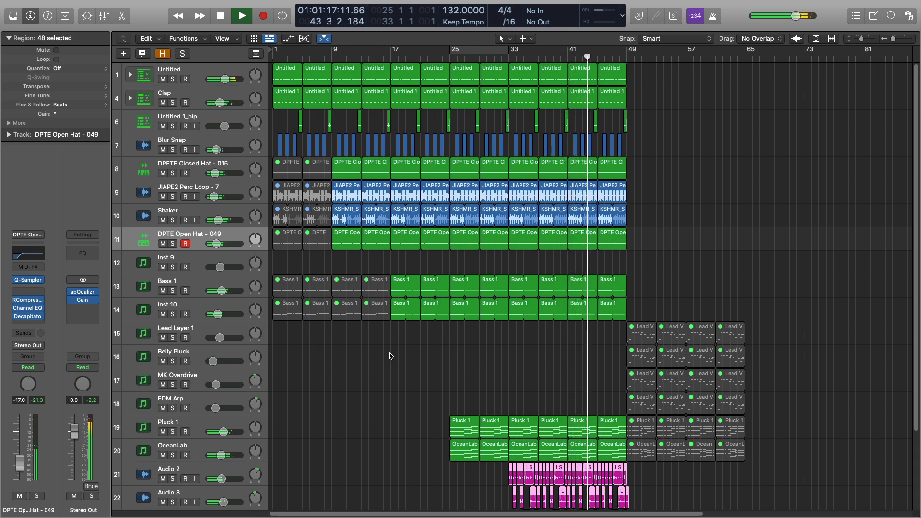
scroll(392, 355, "down", 5)
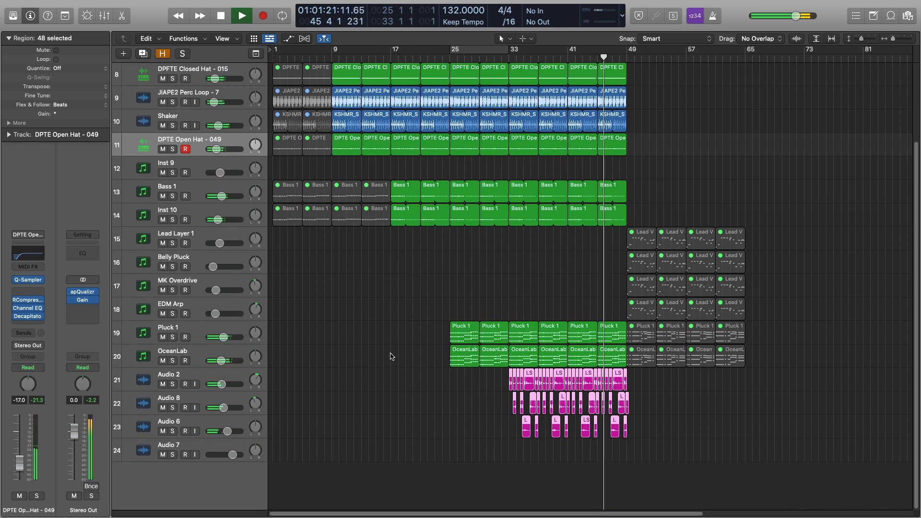
scroll(392, 356, "up", 2)
scroll(392, 356, "up", 1)
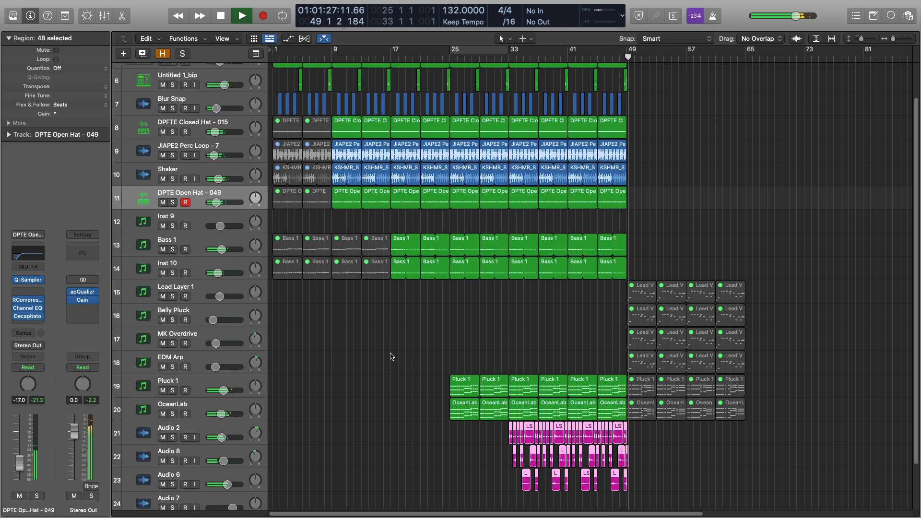
key("space")
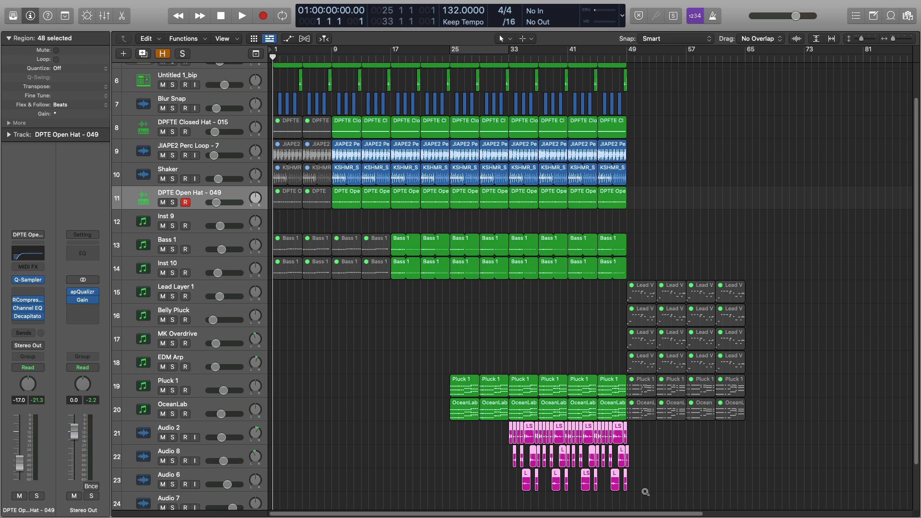
Audition the vocals from bar 33 and mute the four longer vocal regions on the Audio 6 track
left_click_drag(646, 492, 443, 344)
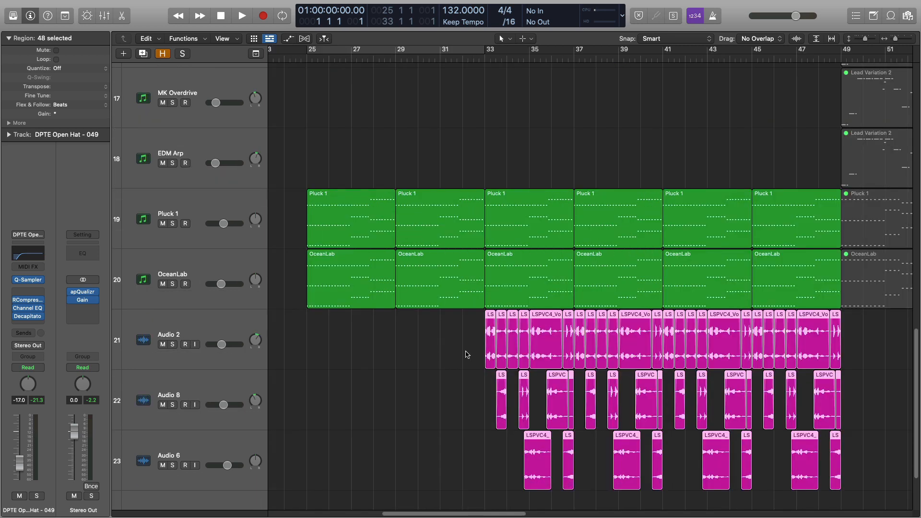
left_click(482, 59)
key("space")
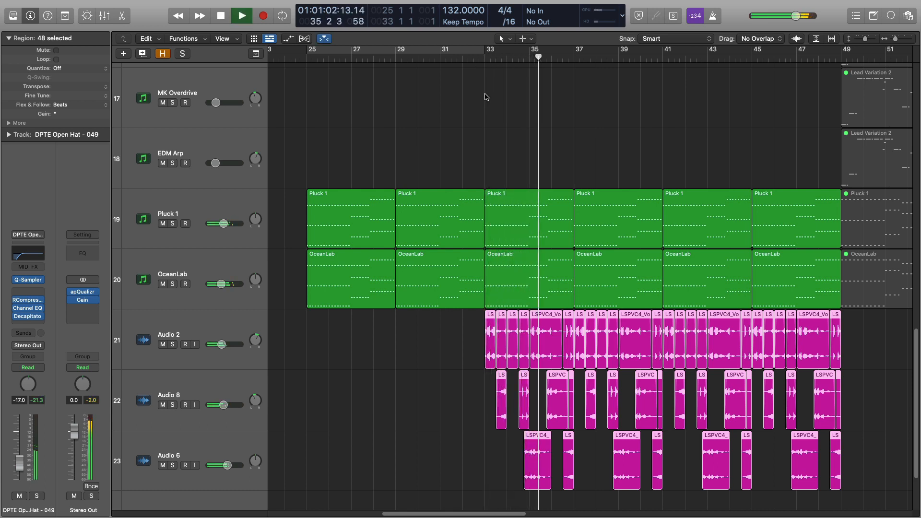
key("space")
left_click(539, 469)
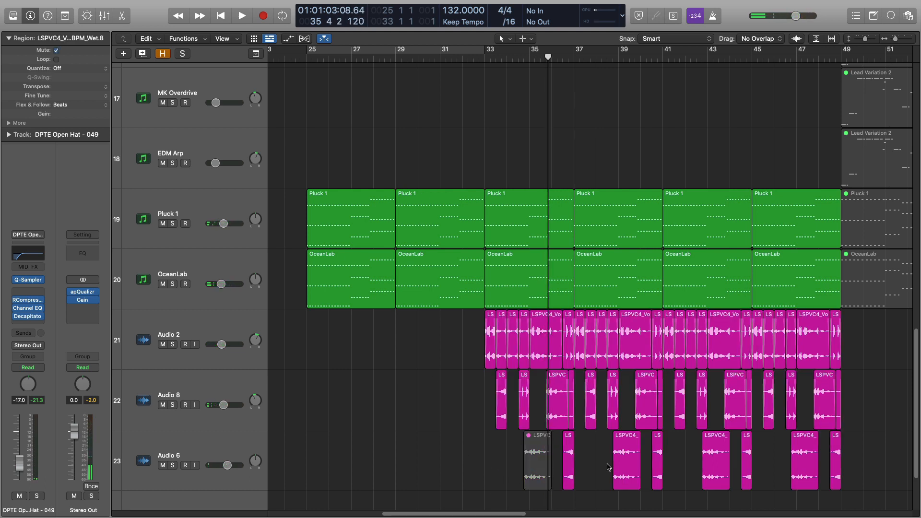
left_click(723, 462)
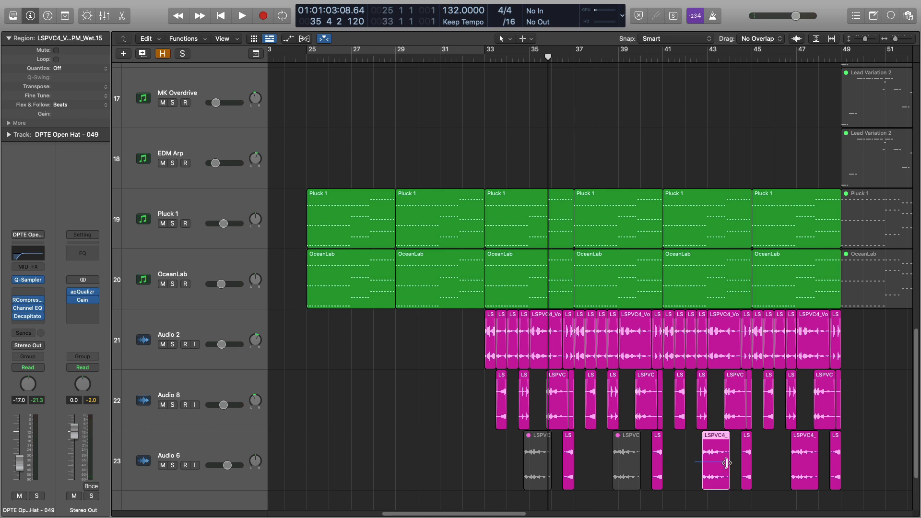
scroll(693, 476, "right", 5)
left_click_drag(623, 463, 653, 463)
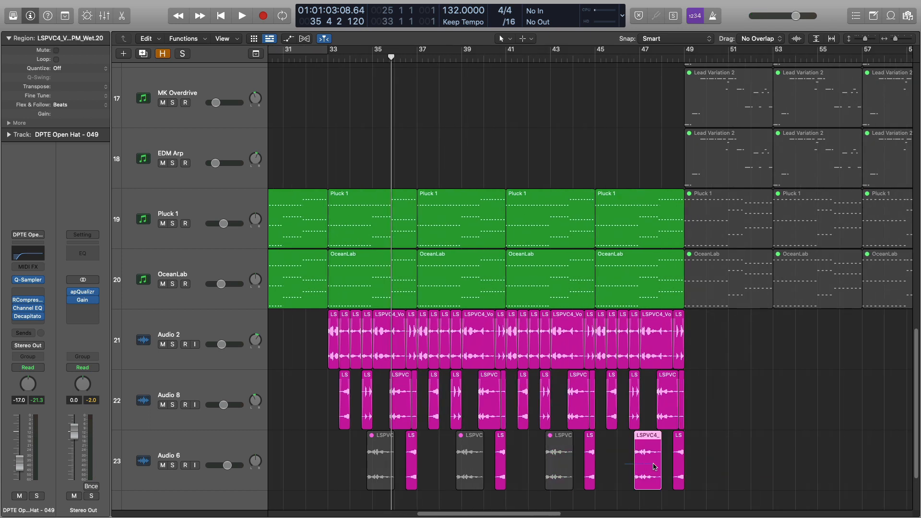
Mute the last short vocal region of each four-bar phrase on the Audio 2 track between bars 33 and 49
left_click(679, 347)
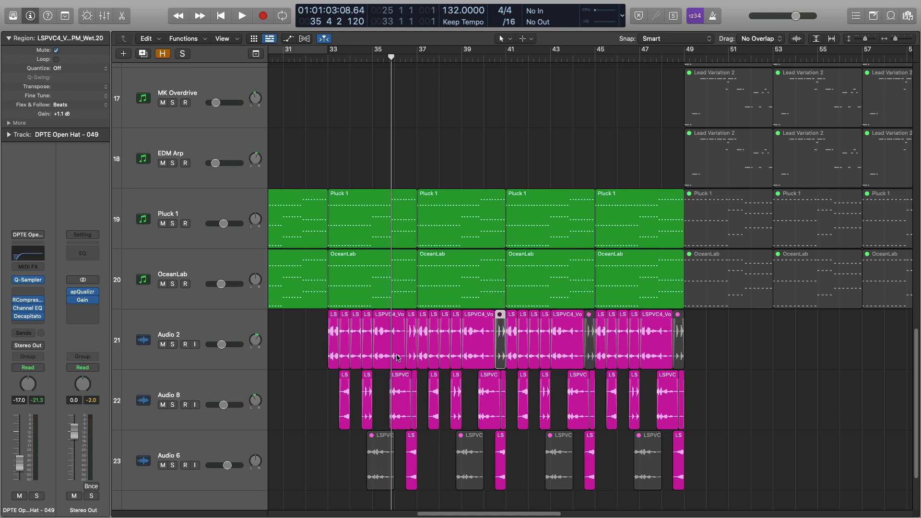
scroll(387, 360, "left", 2)
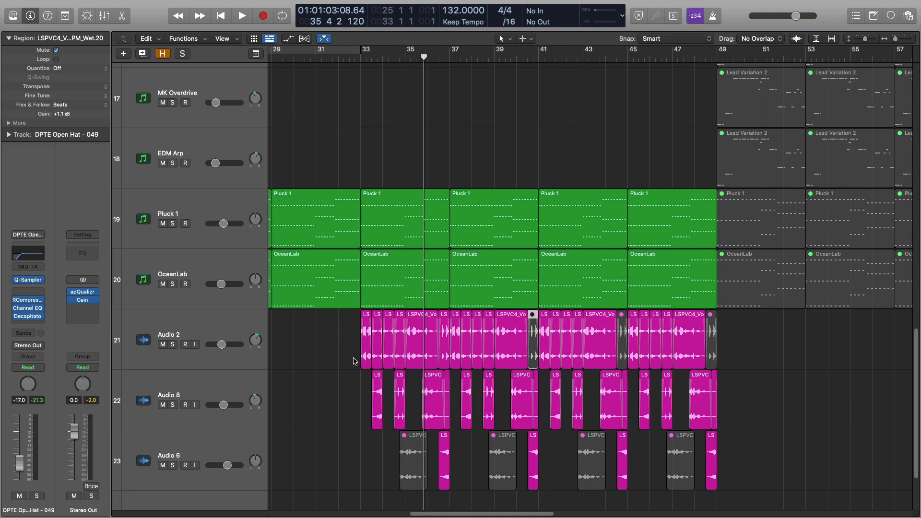
left_click(443, 342)
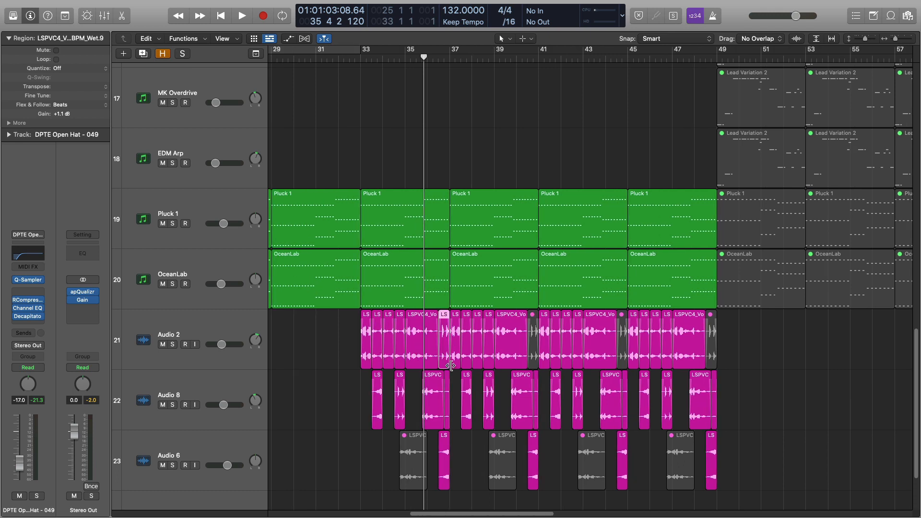
Play the thinned-out vocals with the whole arrangement from bar 33 to about bar 49 and stop playback
left_click(359, 61)
key("space")
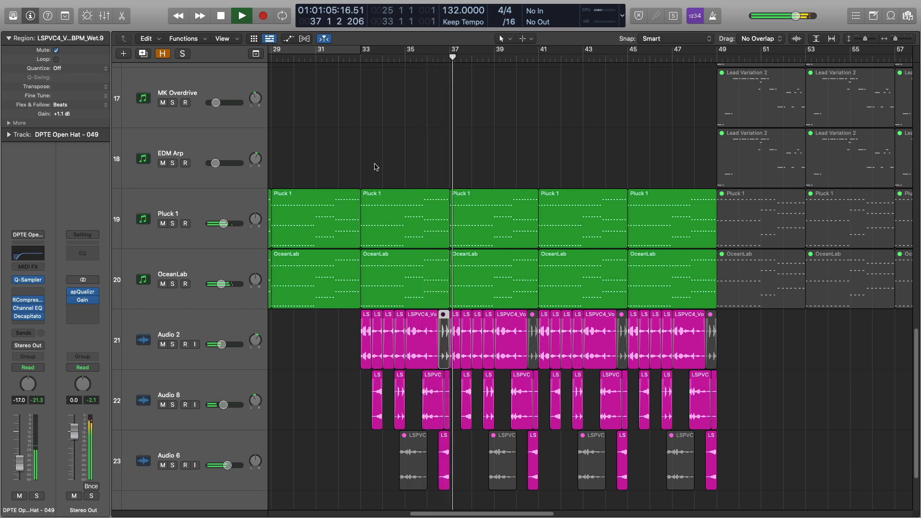
left_click(379, 123, "ctrl+alt")
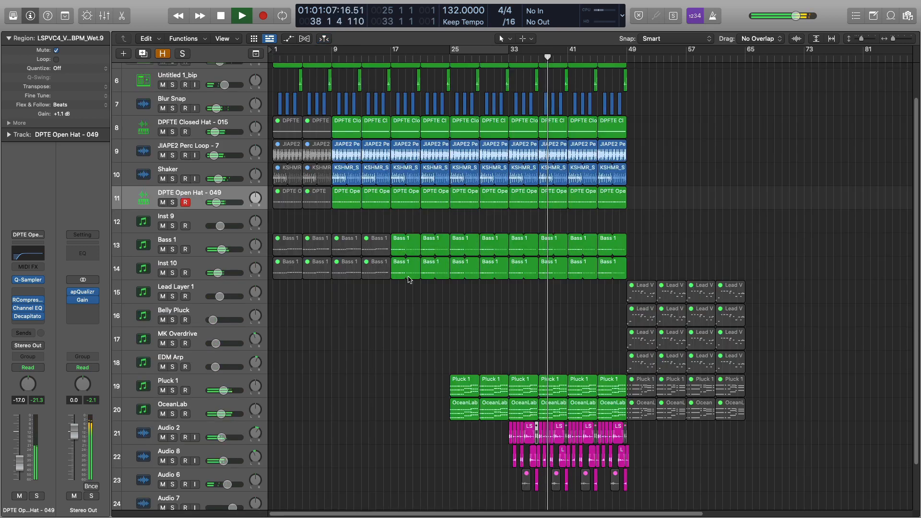
scroll(393, 309, "up", 1)
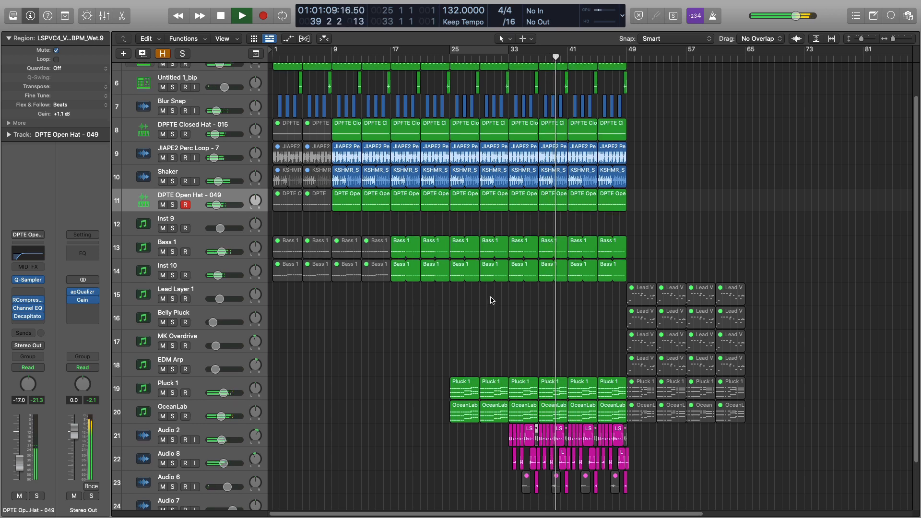
scroll(491, 301, "up", 1)
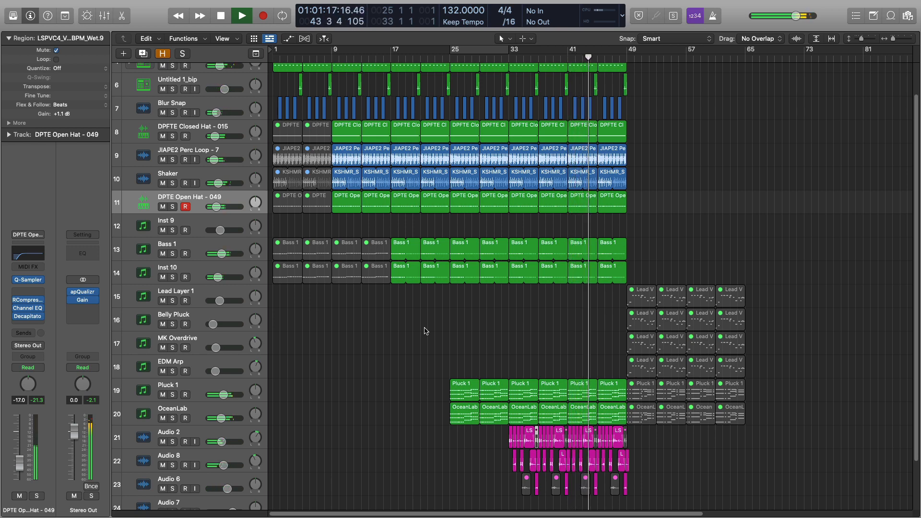
scroll(433, 327, "up", 3)
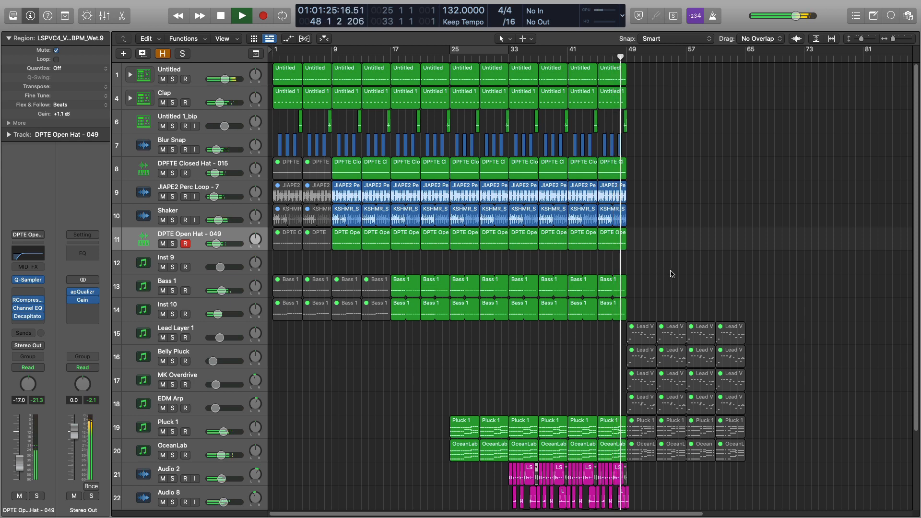
key("space")
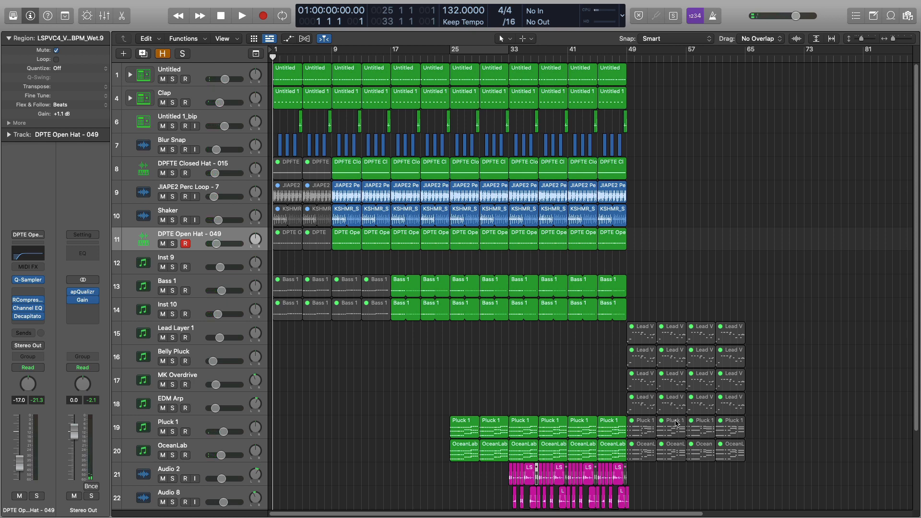
Start playback at bar 41, solo the Pluck 1 track to hear it alone, and stop just past bar 49
left_click(568, 55)
key("space")
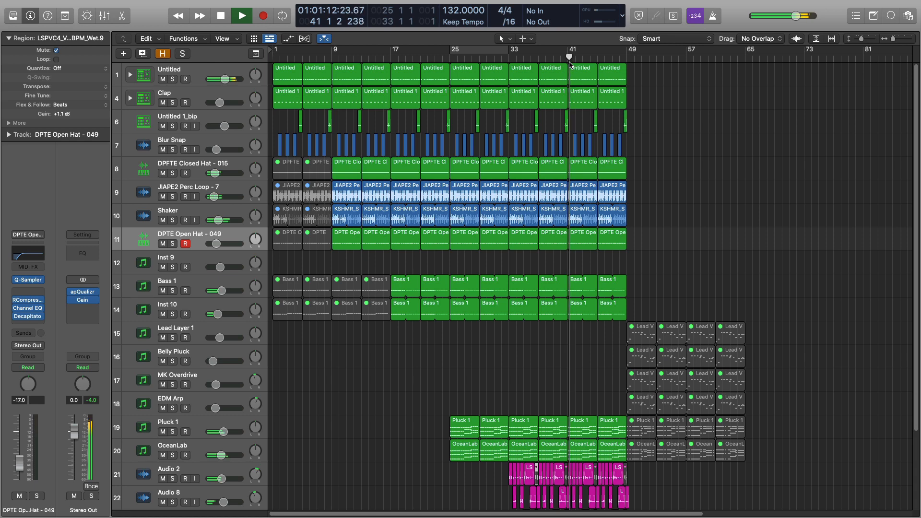
left_click(172, 431)
scroll(331, 428, "right", 2)
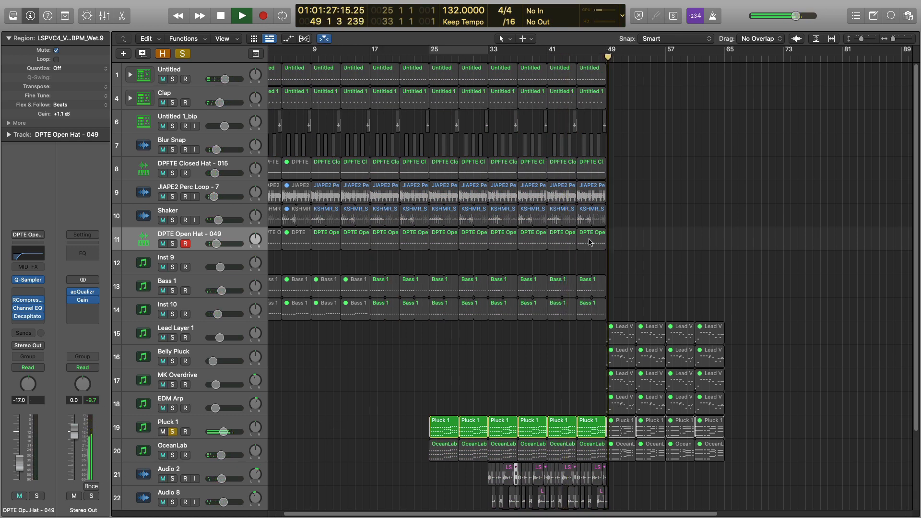
key("space")
Unmute the Pluck 1 and OceanLab regions of bars 49–65 and audition the soloed pluck from bar 49
left_click_drag(741, 431, 615, 461)
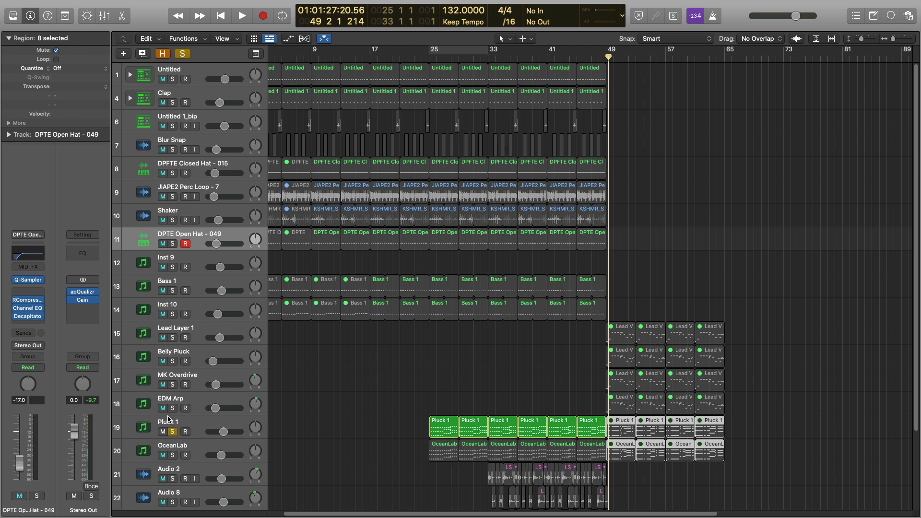
key("n")
key("n")
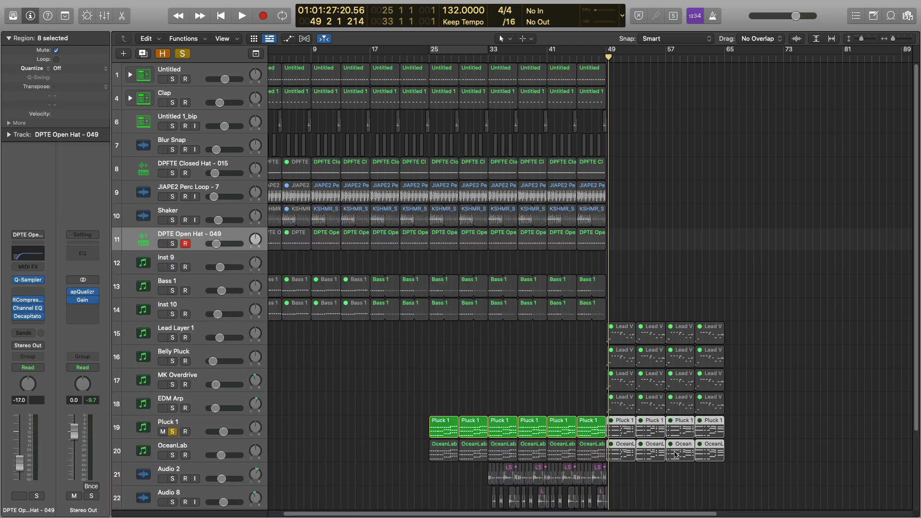
key("ctrl+m")
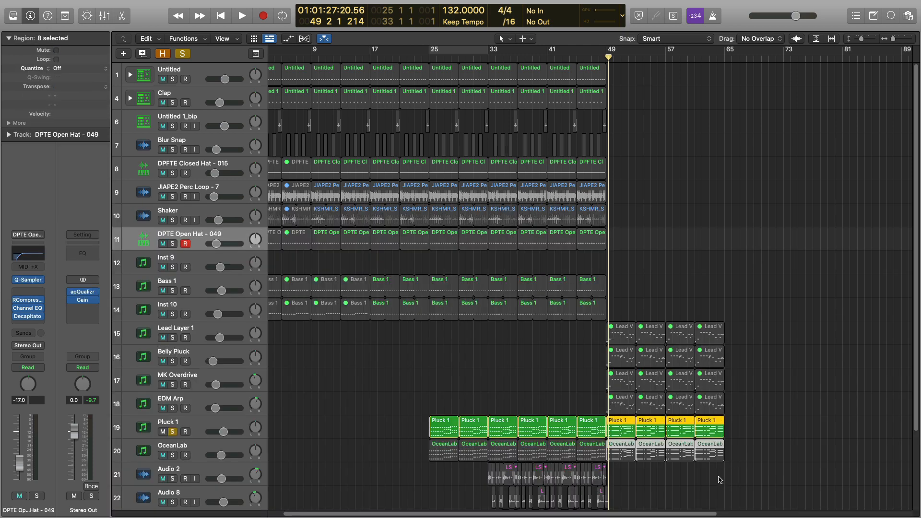
key("space")
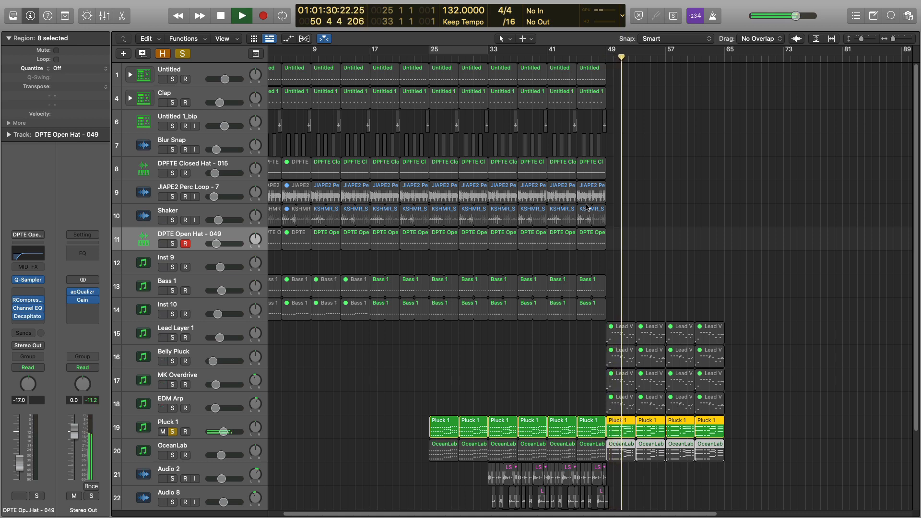
Move all lead, Pluck 1 and OceanLab regions on tracks 15–20 from bar 49 to bar 65, and restart playback
scroll(664, 356, "right", 10)
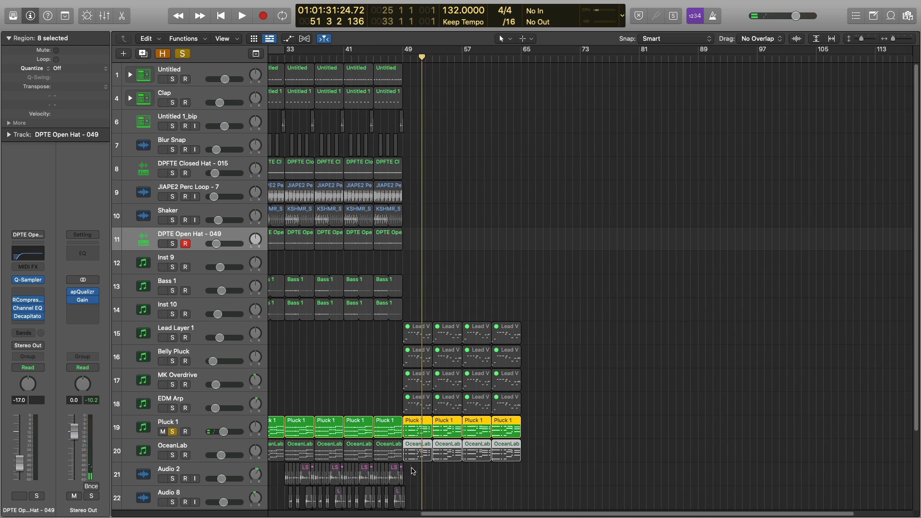
left_click_drag(412, 469, 584, 298)
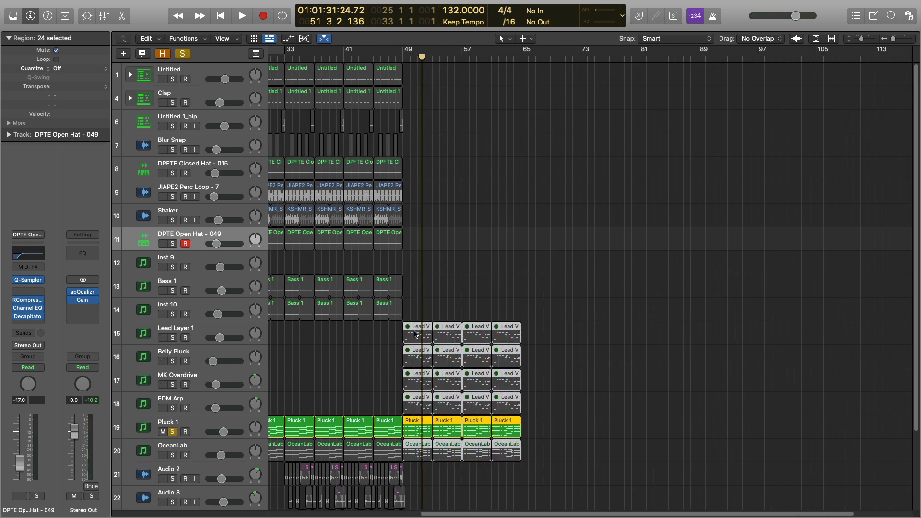
left_click_drag(416, 330, 555, 349)
left_click_drag(545, 336, 535, 336)
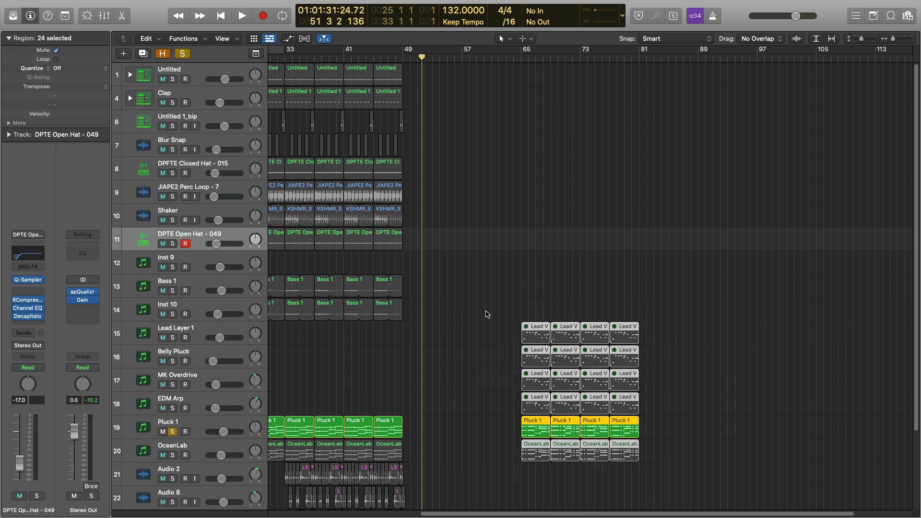
key("space")
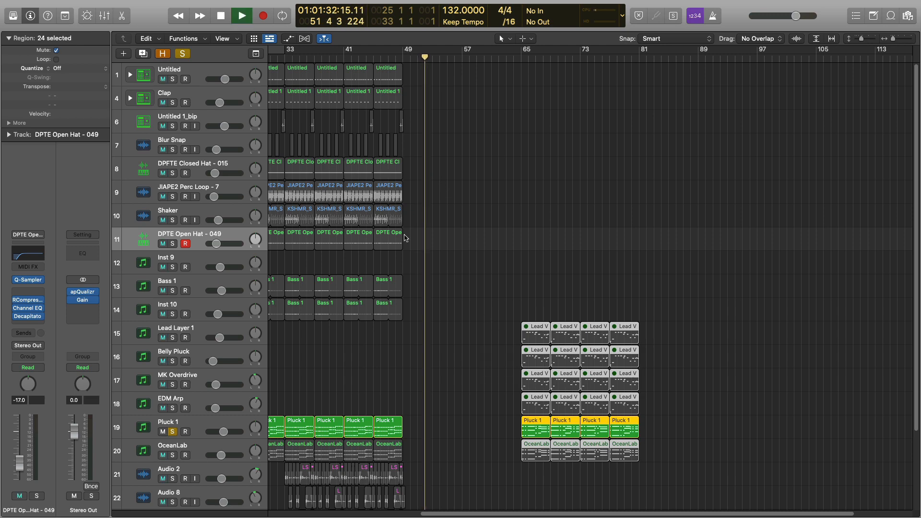
Stop playback, unsolo the Pluck 1 track, and play the whole arrangement from bar 37 for about a bar
key("space")
left_click(172, 432)
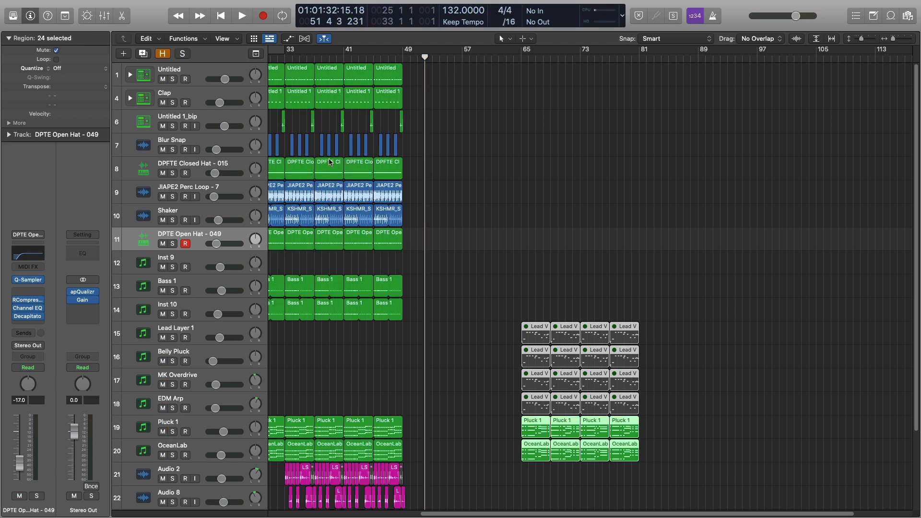
left_click(314, 57)
key("space")
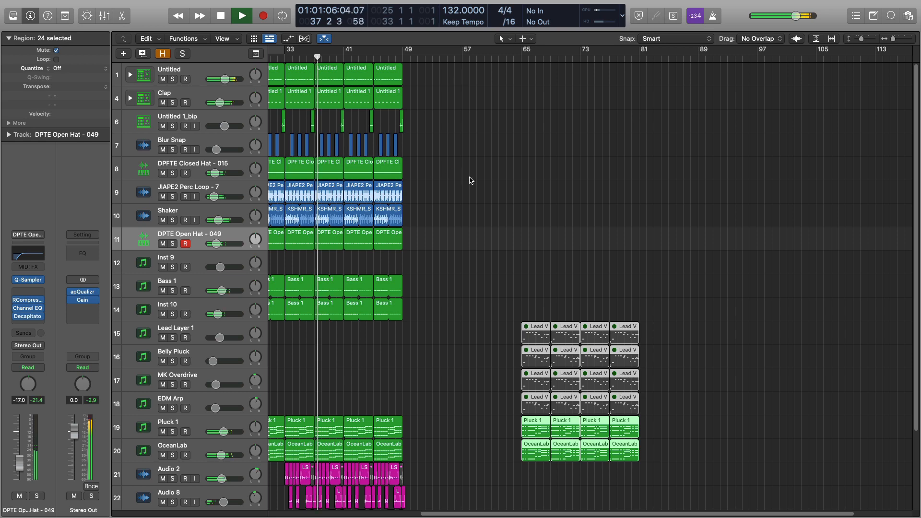
scroll(470, 180, "left", 10)
key("space")
scroll(417, 194, "left", 3)
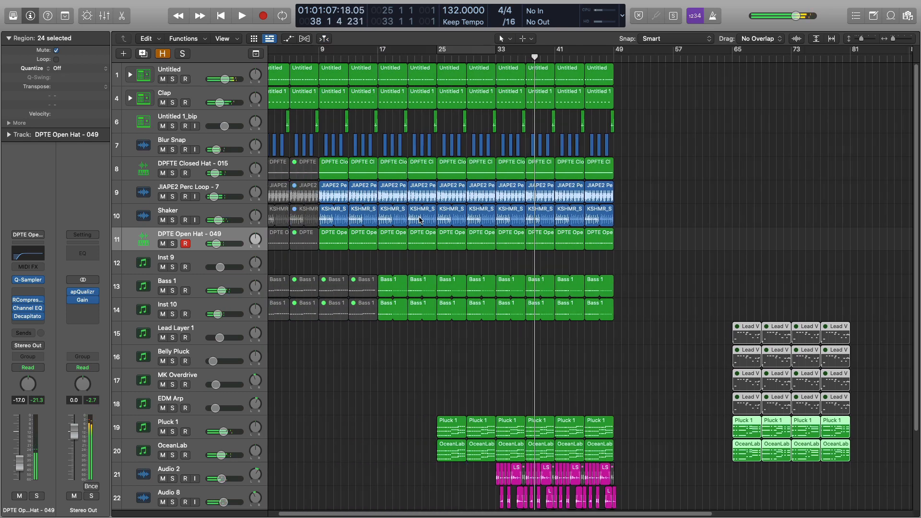
Check the arrangement's span from the project start to bar 65, and play it from bar 1 and from about bar 33
key("Return")
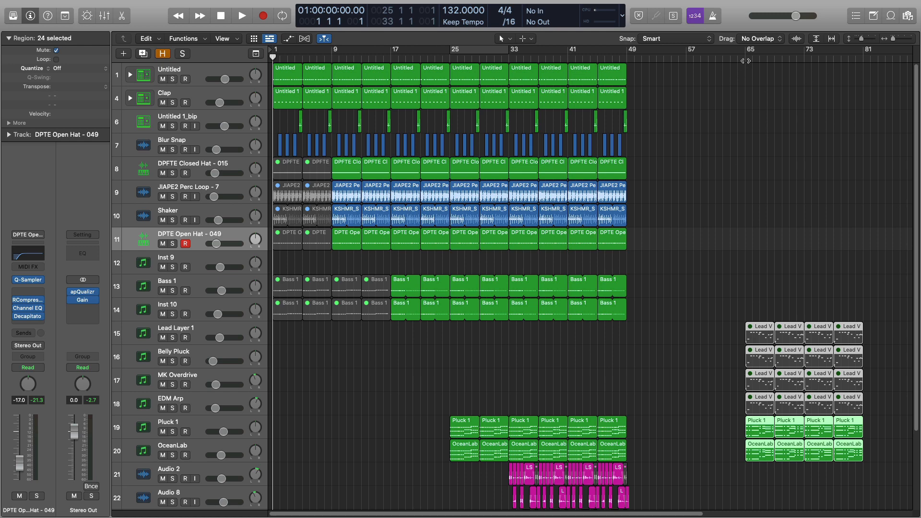
left_click_drag(274, 55, 745, 57)
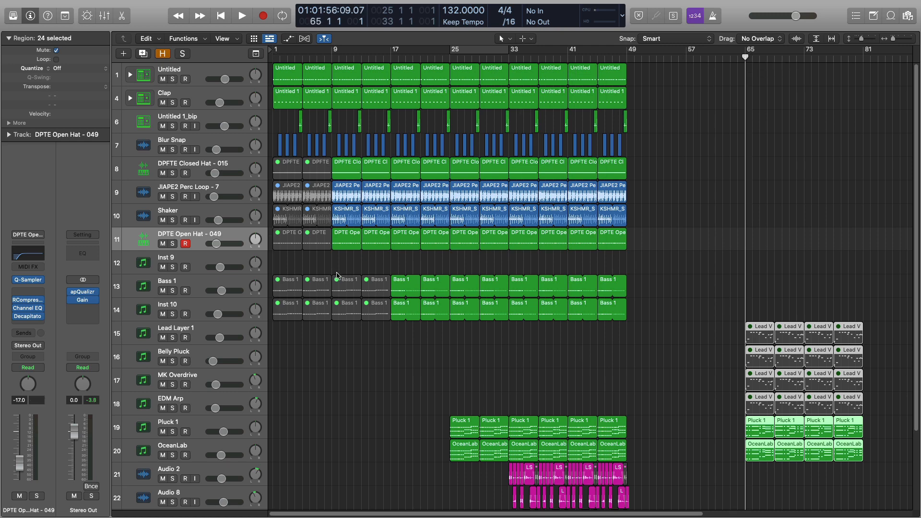
key("Return")
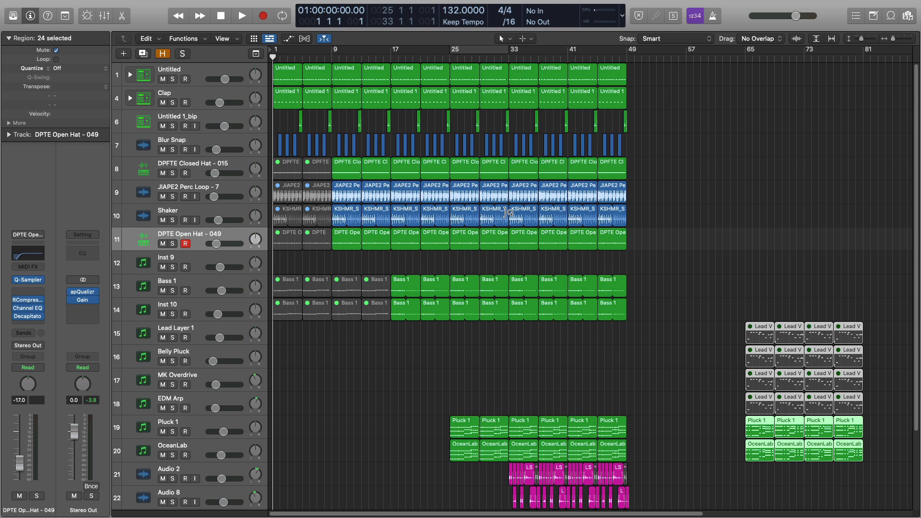
key("space")
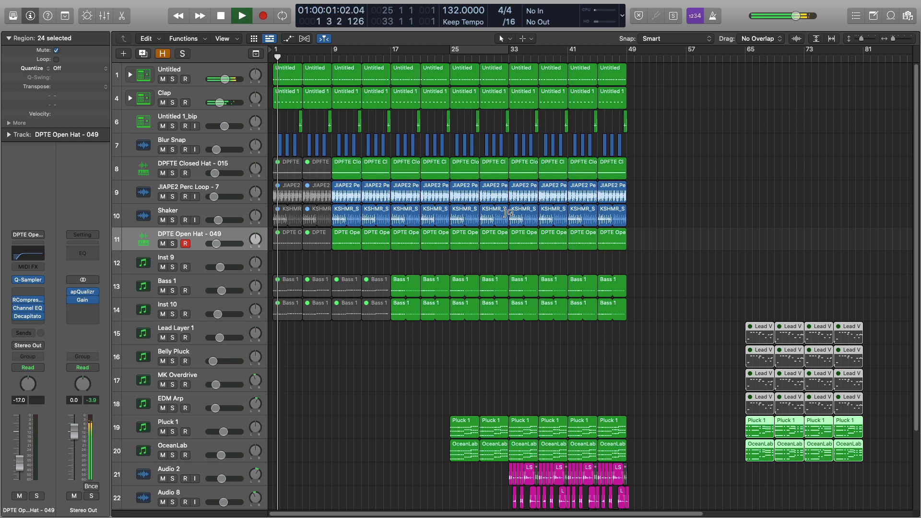
left_click(507, 58)
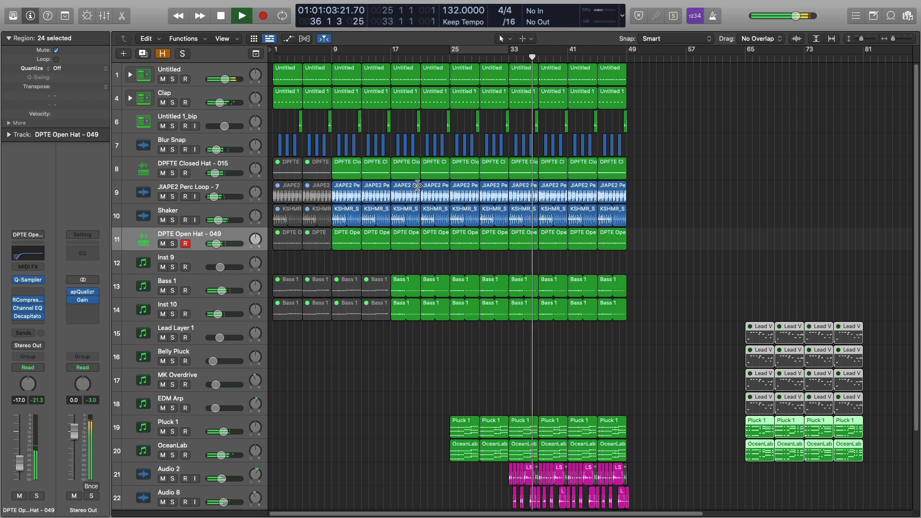
Select the OceanLab track and open its Kickstart effect and Spire-1.1 synth during playback
left_click(205, 446)
left_click(30, 304)
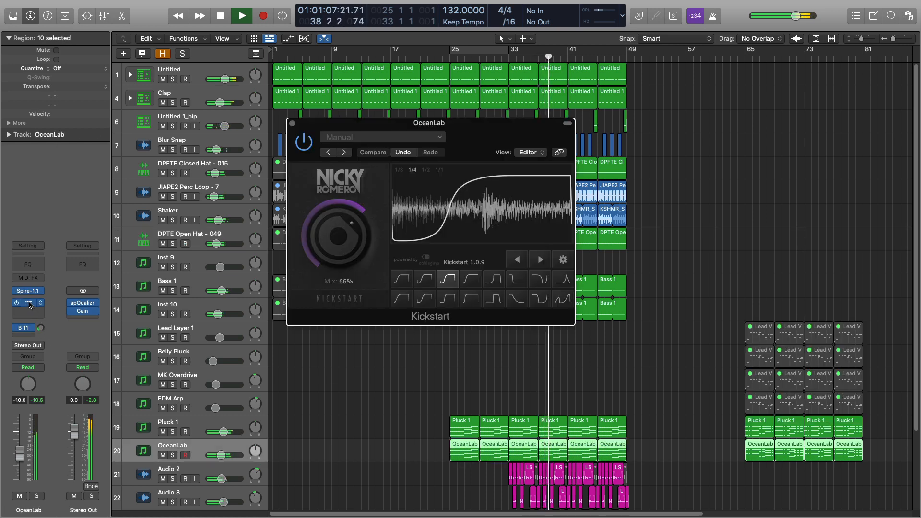
left_click(28, 290)
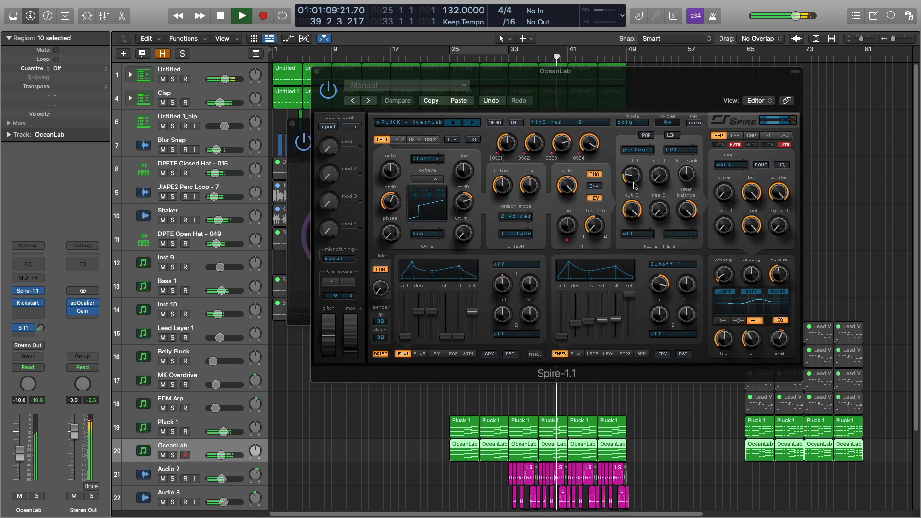